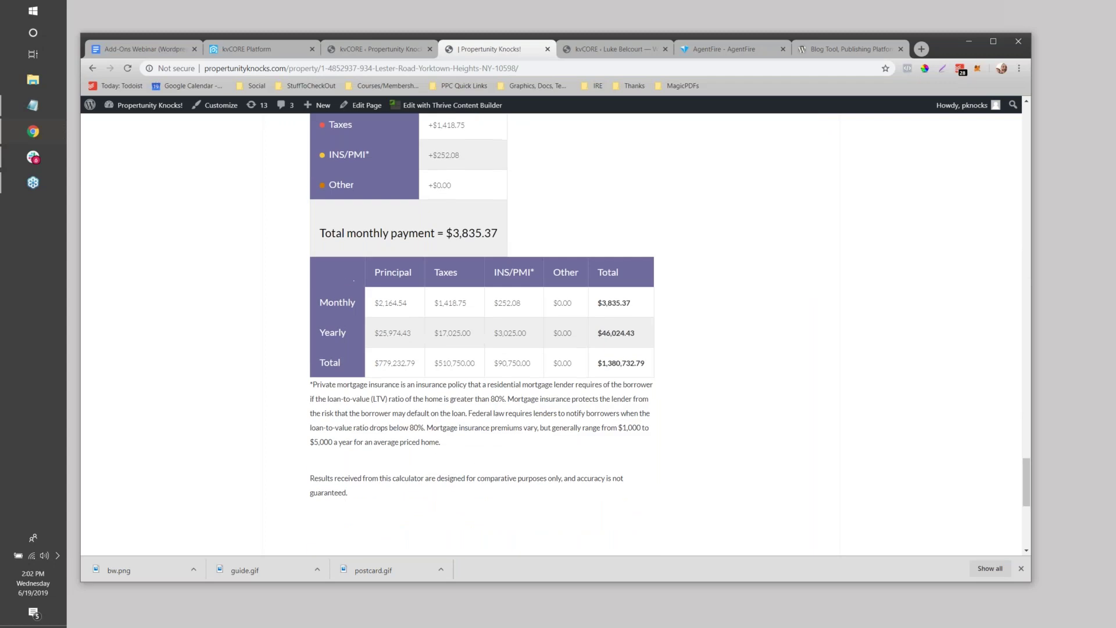
{"action": "scroll", "coordinate": [330, 364], "scroll_direction": "up", "scroll_amount": 20}
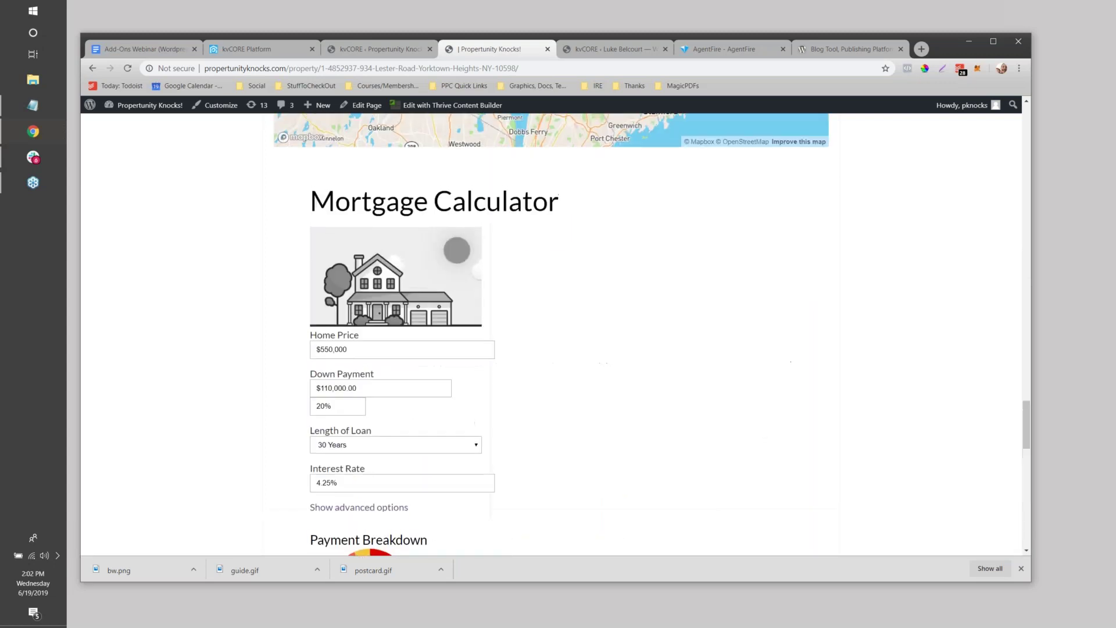
{"action": "scroll", "coordinate": [271, 353], "scroll_direction": "up", "scroll_amount": 8}
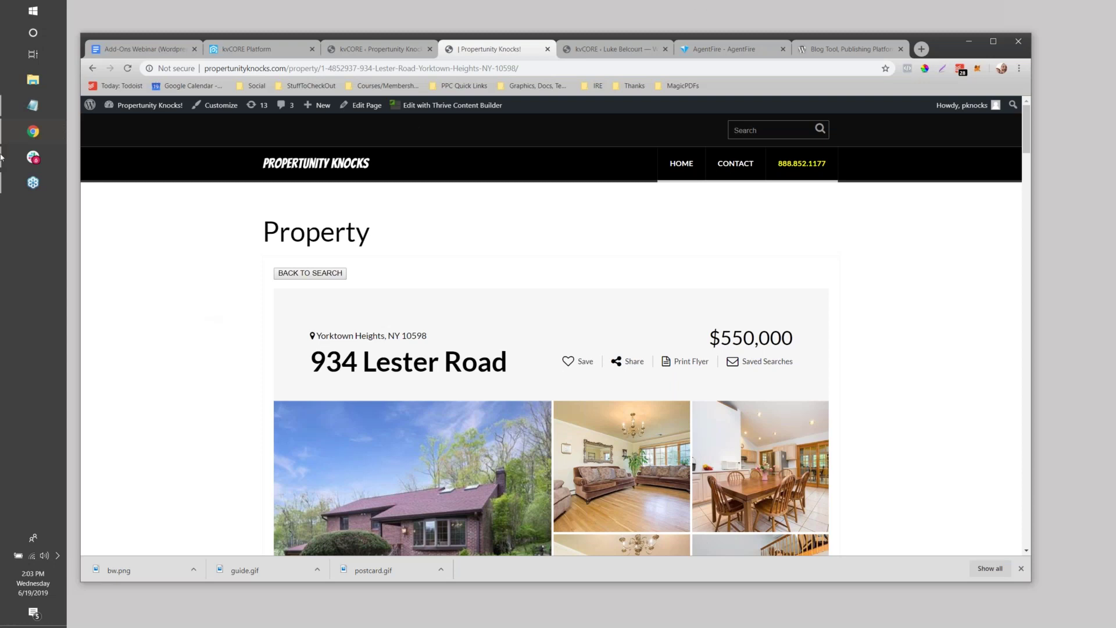
- Read through the Add-Ons Webinar agenda, then bring up the kvCORE Platform marketplace
{"action": "left_click", "coordinate": [148, 51]}
{"action": "scroll", "coordinate": [609, 351], "scroll_direction": "down", "scroll_amount": 4}
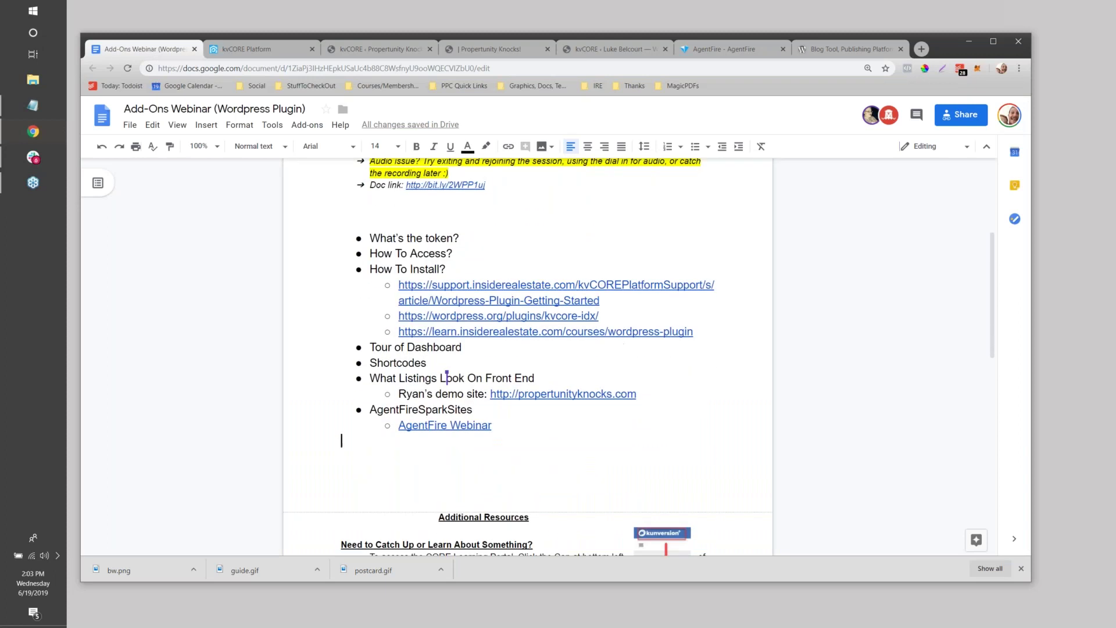
{"action": "scroll", "coordinate": [580, 310], "scroll_direction": "up", "scroll_amount": 4}
{"action": "scroll", "coordinate": [587, 325], "scroll_direction": "down", "scroll_amount": 3}
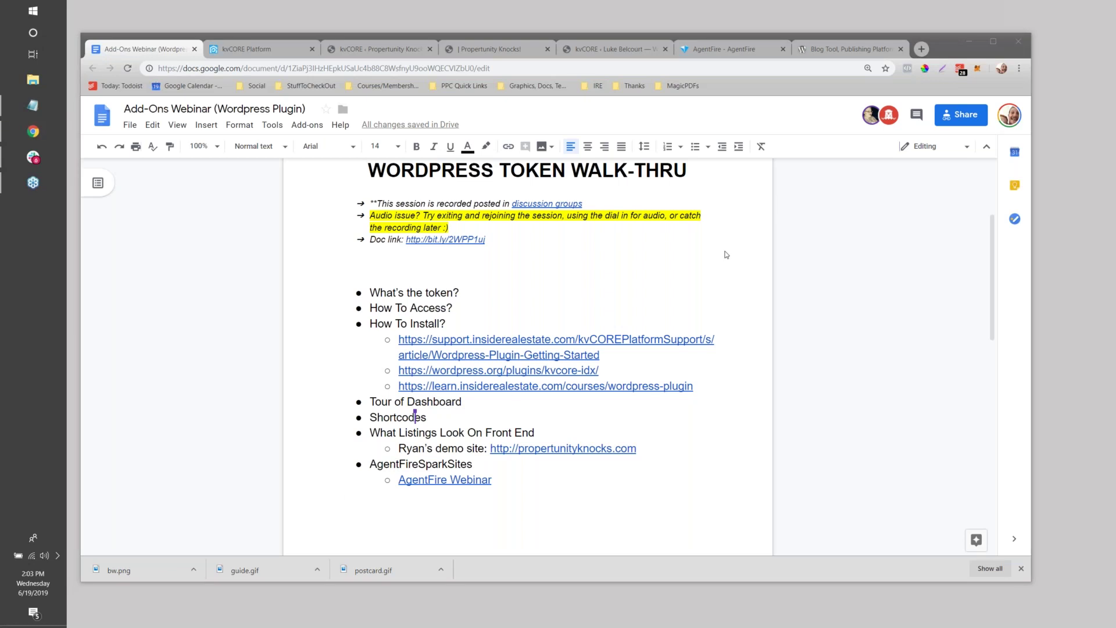
{"action": "scroll", "coordinate": [378, 273], "scroll_direction": "down", "scroll_amount": 2}
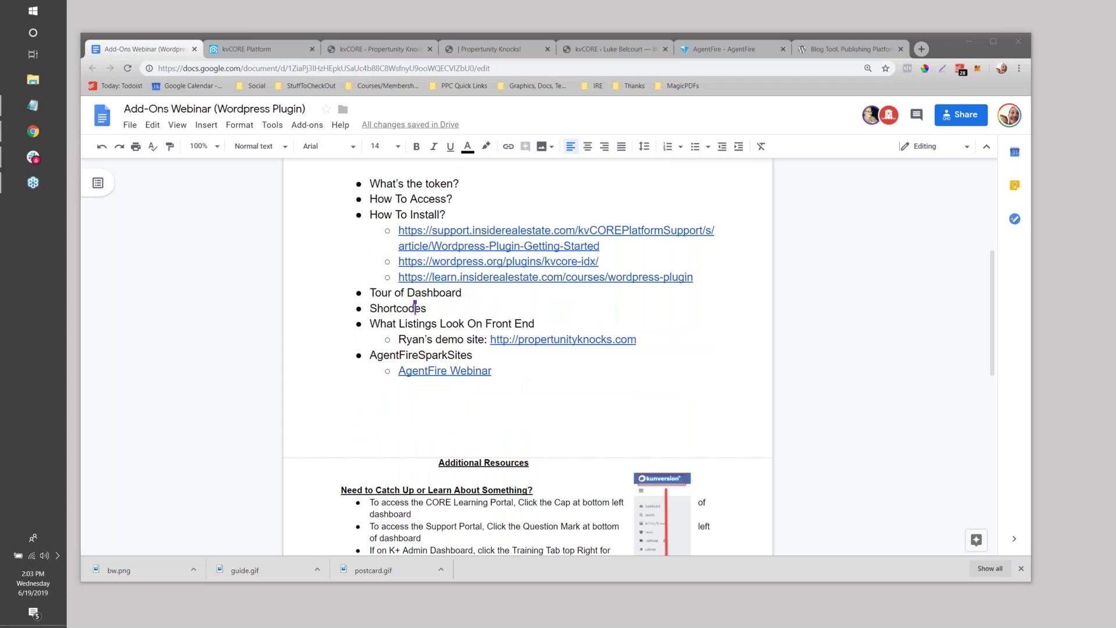
{"action": "scroll", "coordinate": [470, 336], "scroll_direction": "down", "scroll_amount": 1}
{"action": "scroll", "coordinate": [466, 336], "scroll_direction": "up", "scroll_amount": 4}
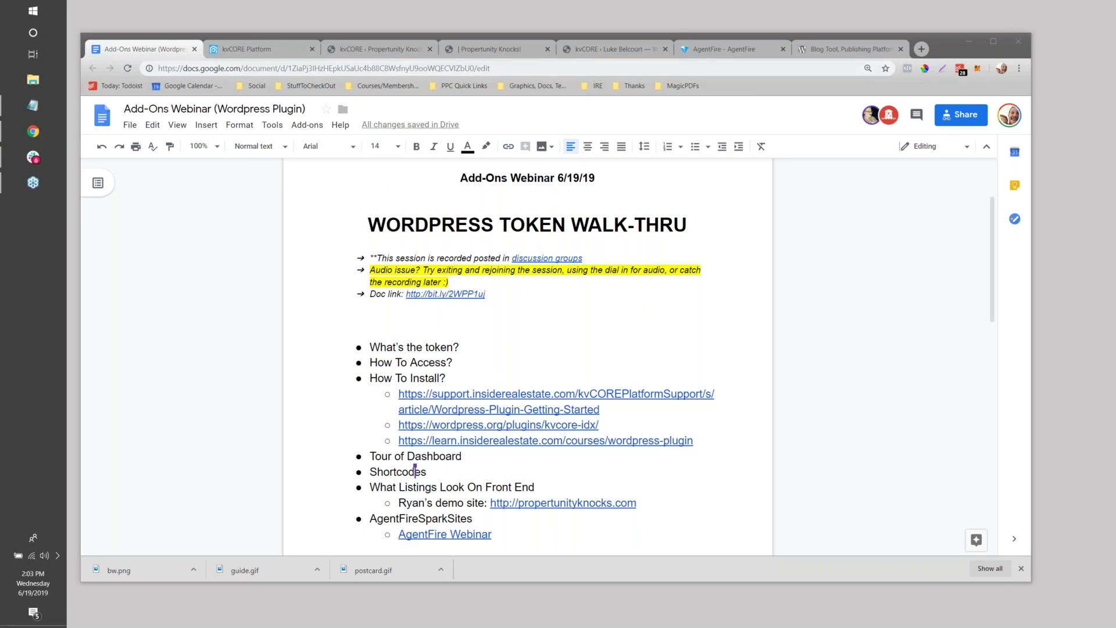
{"action": "left_click", "coordinate": [250, 48]}
- Open the DIY Wordpress Token tile from the kvCORE Extensions list
{"action": "scroll", "coordinate": [713, 320], "scroll_direction": "down", "scroll_amount": 4}
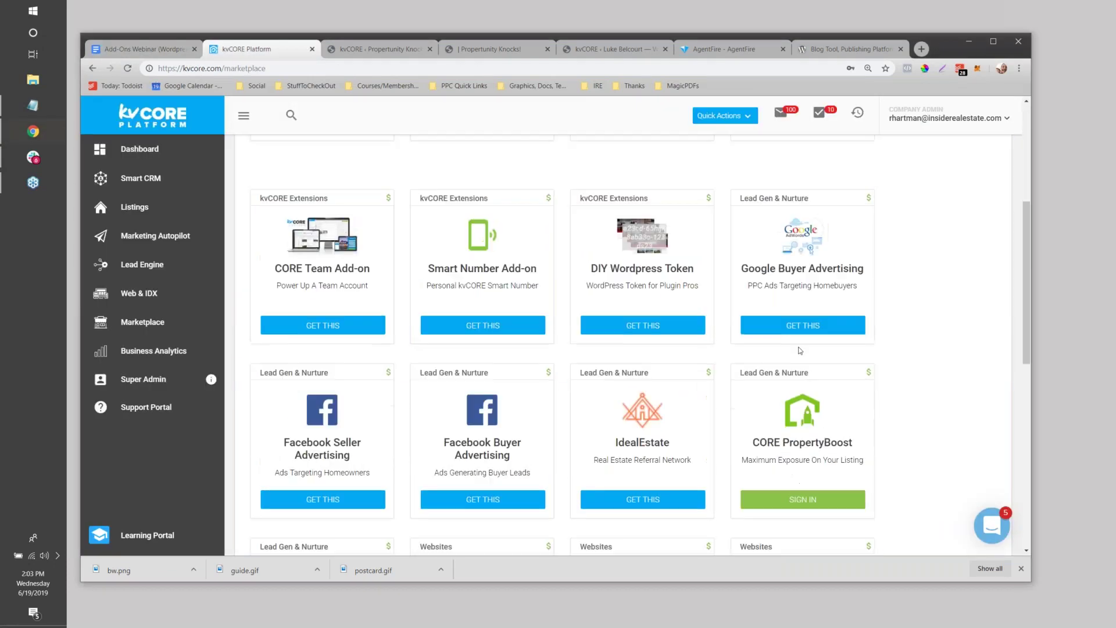
{"action": "scroll", "coordinate": [713, 320], "scroll_direction": "up", "scroll_amount": 2}
{"action": "scroll", "coordinate": [713, 320], "scroll_direction": "down", "scroll_amount": 2}
{"action": "scroll", "coordinate": [713, 320], "scroll_direction": "up", "scroll_amount": 1}
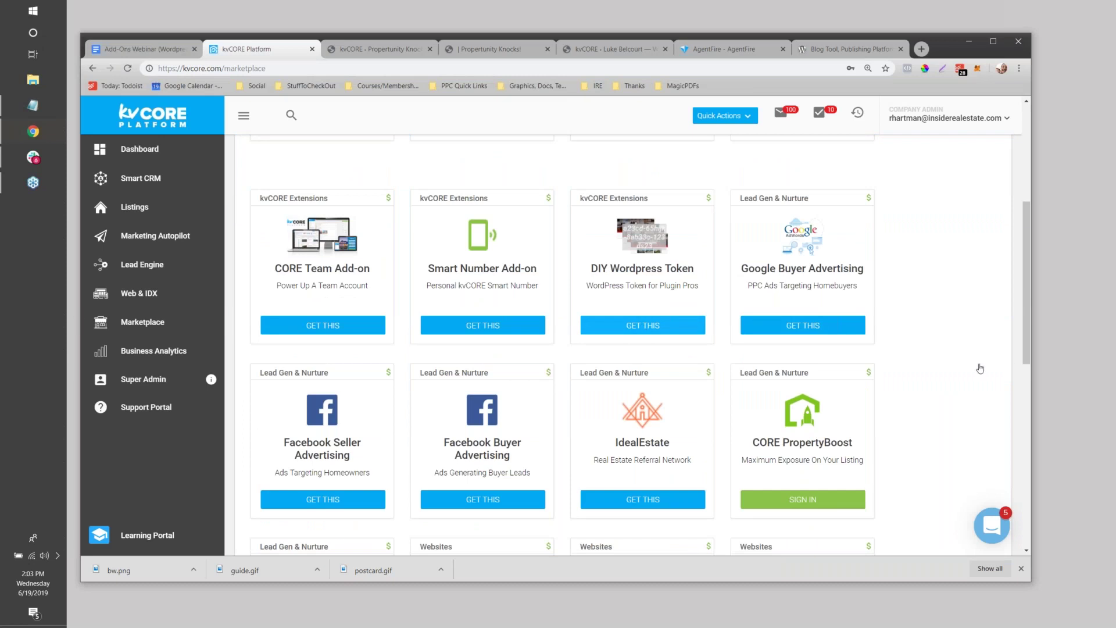
{"action": "left_click", "coordinate": [643, 325]}
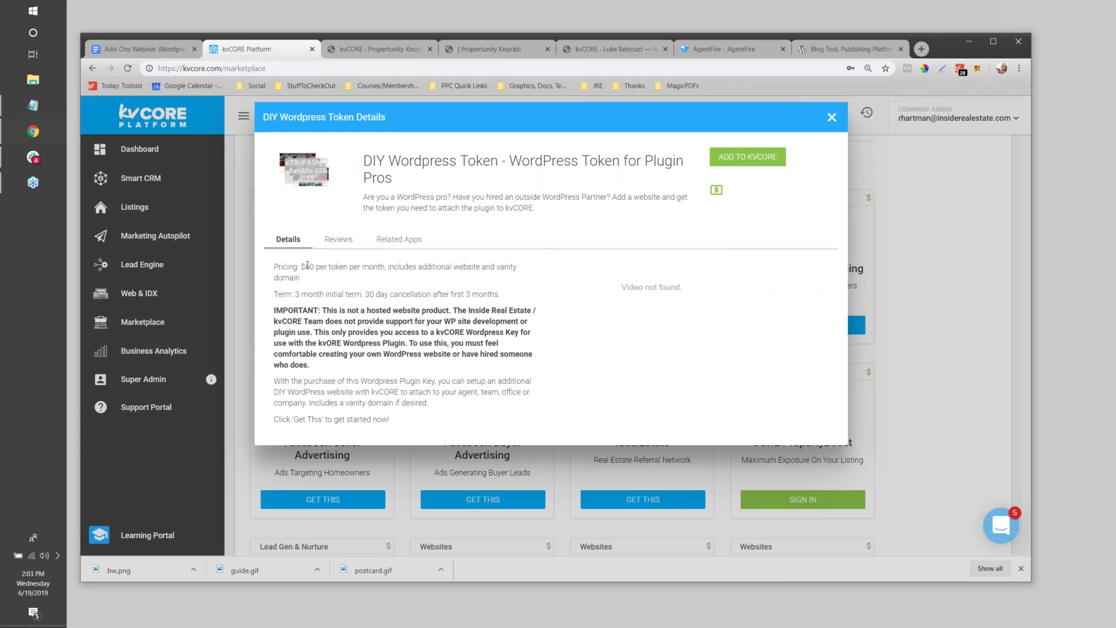
- Highlight the $60 per token per month price and 3-month term, then start the order
{"action": "left_click_drag", "start_coordinate": [300, 266], "coordinate": [388, 266]}
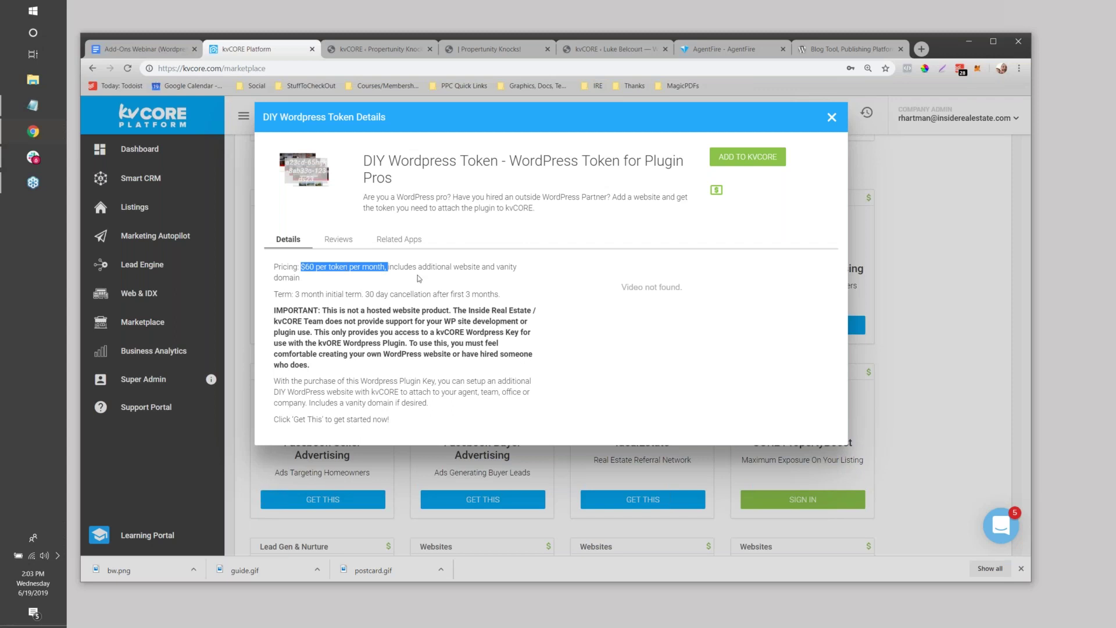
{"action": "left_click_drag", "start_coordinate": [295, 294], "coordinate": [511, 299]}
{"action": "left_click", "coordinate": [470, 282]}
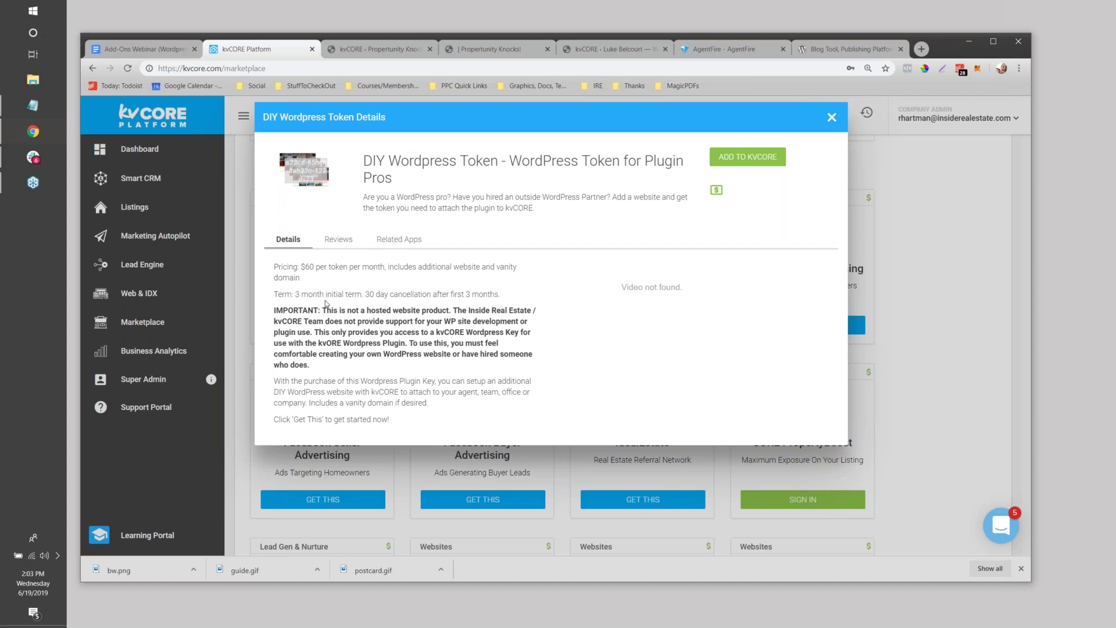
{"action": "left_click", "coordinate": [761, 156]}
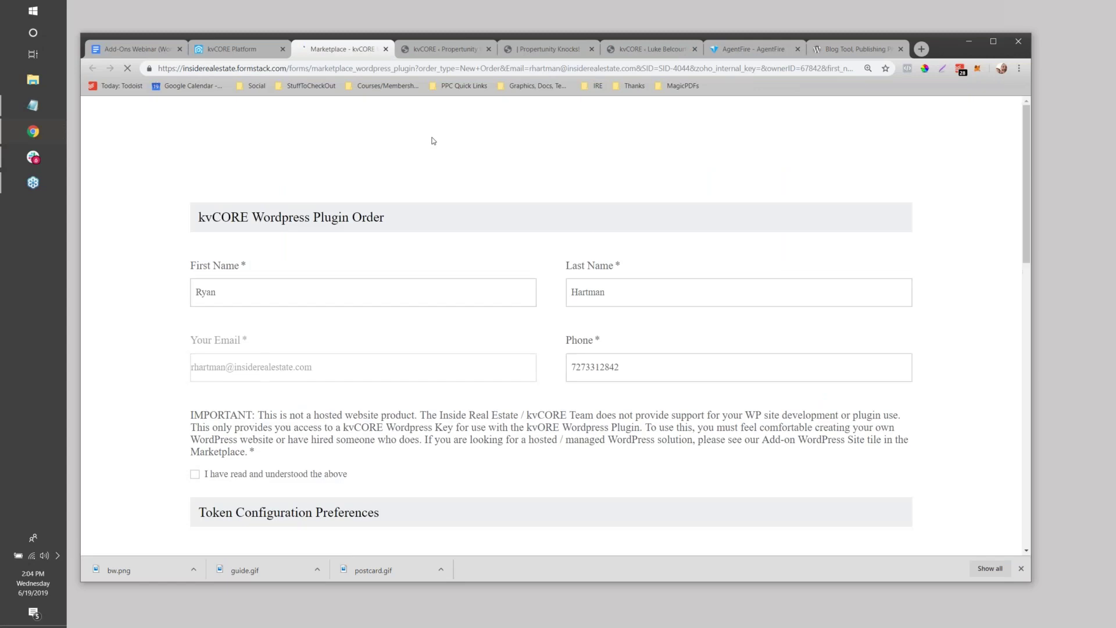
- Scroll the kvCORE Wordpress Plugin Order form to Submit Form and back, then return to kvCORE
{"action": "scroll", "coordinate": [608, 379], "scroll_direction": "down", "scroll_amount": 20}
{"action": "scroll", "coordinate": [607, 380], "scroll_direction": "up", "scroll_amount": 15}
{"action": "scroll", "coordinate": [600, 373], "scroll_direction": "down", "scroll_amount": 6}
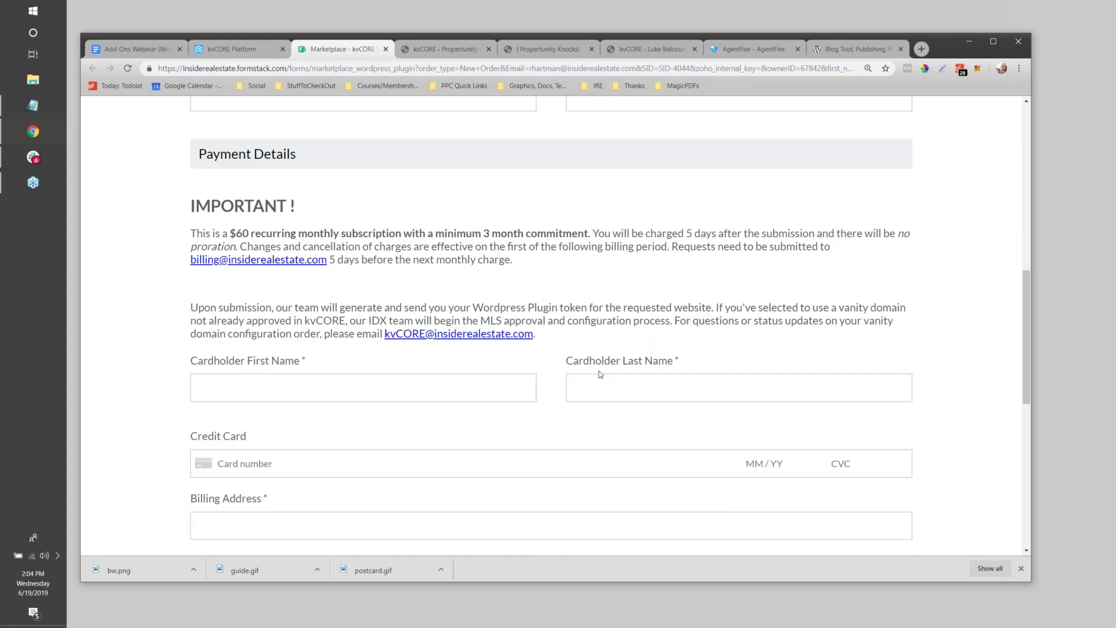
{"action": "scroll", "coordinate": [599, 373], "scroll_direction": "down", "scroll_amount": 8}
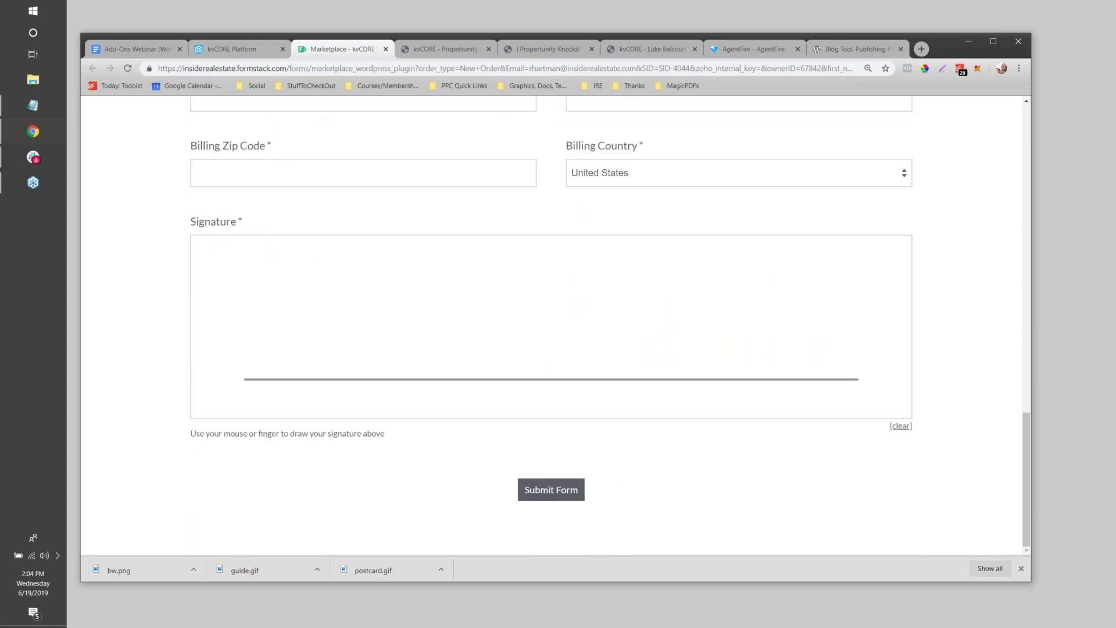
{"action": "scroll", "coordinate": [611, 322], "scroll_direction": "up", "scroll_amount": 15}
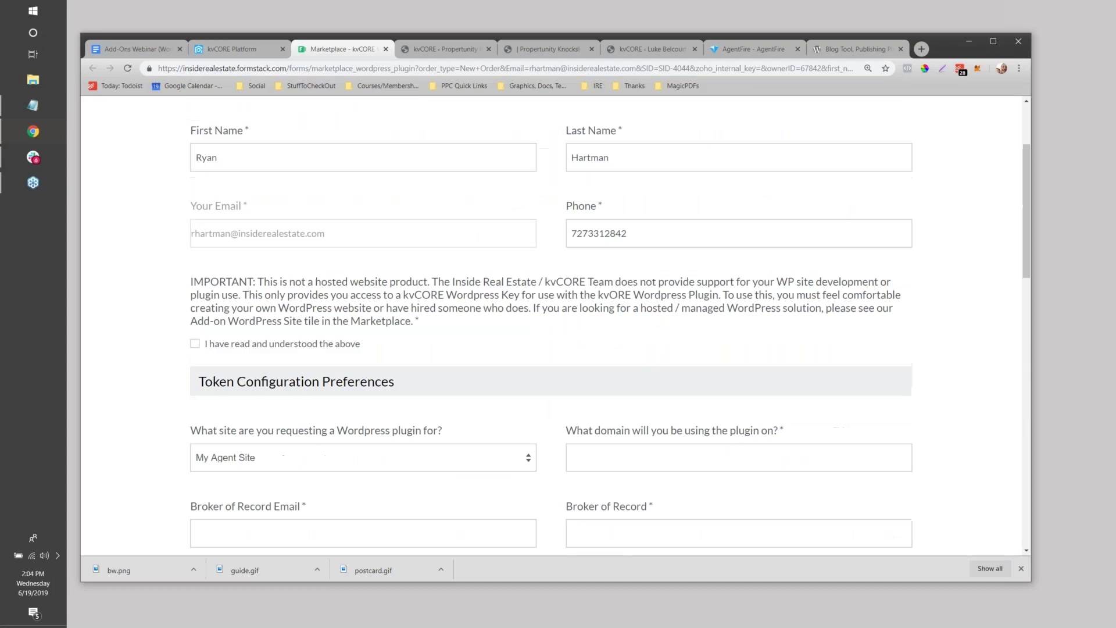
{"action": "scroll", "coordinate": [558, 325], "scroll_direction": "up", "scroll_amount": 2}
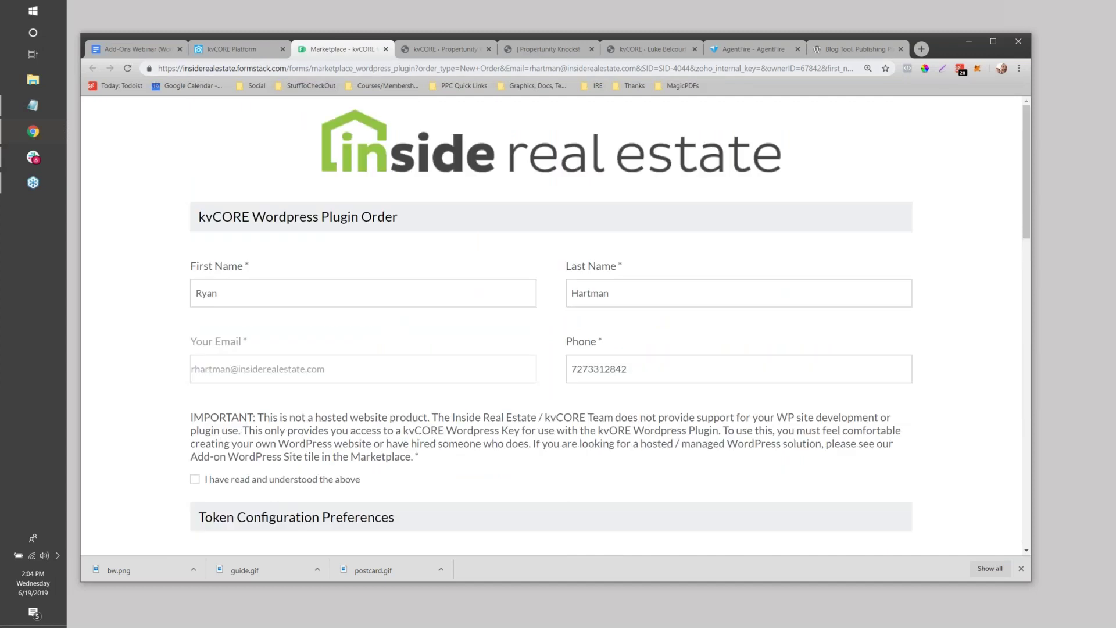
{"action": "left_click", "coordinate": [236, 49]}
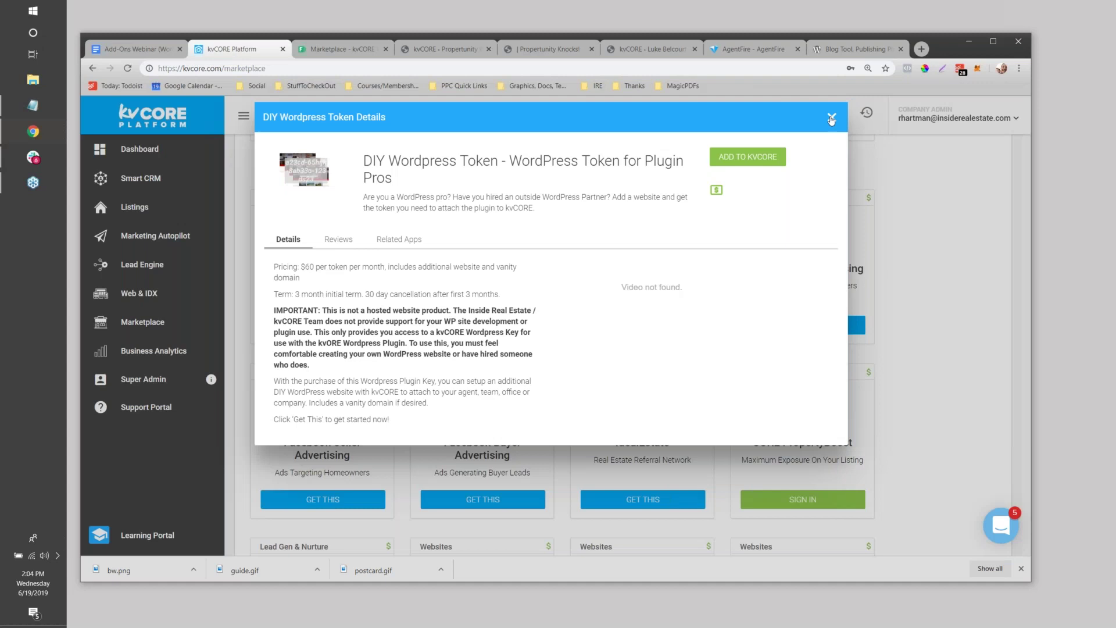
- Follow the agenda's How To Install wordpress.org link to the kvCORE IDX plugin page
{"action": "key", "text": "ctrl+shift+Tab"}
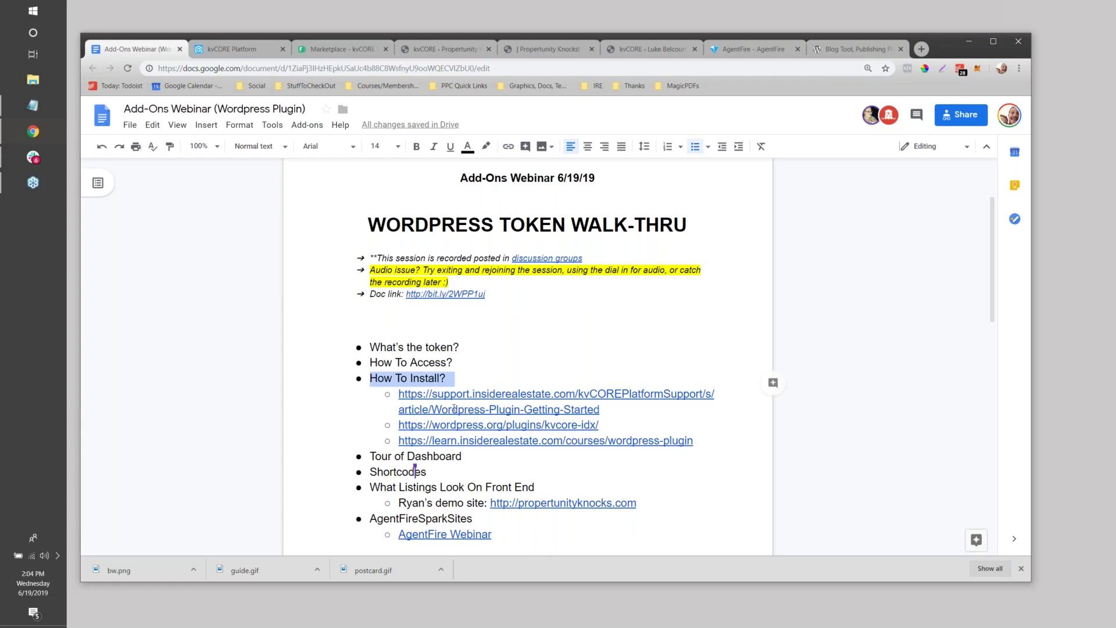
{"action": "left_click", "coordinate": [457, 393]}
{"action": "key", "text": "Down"}
{"action": "key", "text": "Home"}
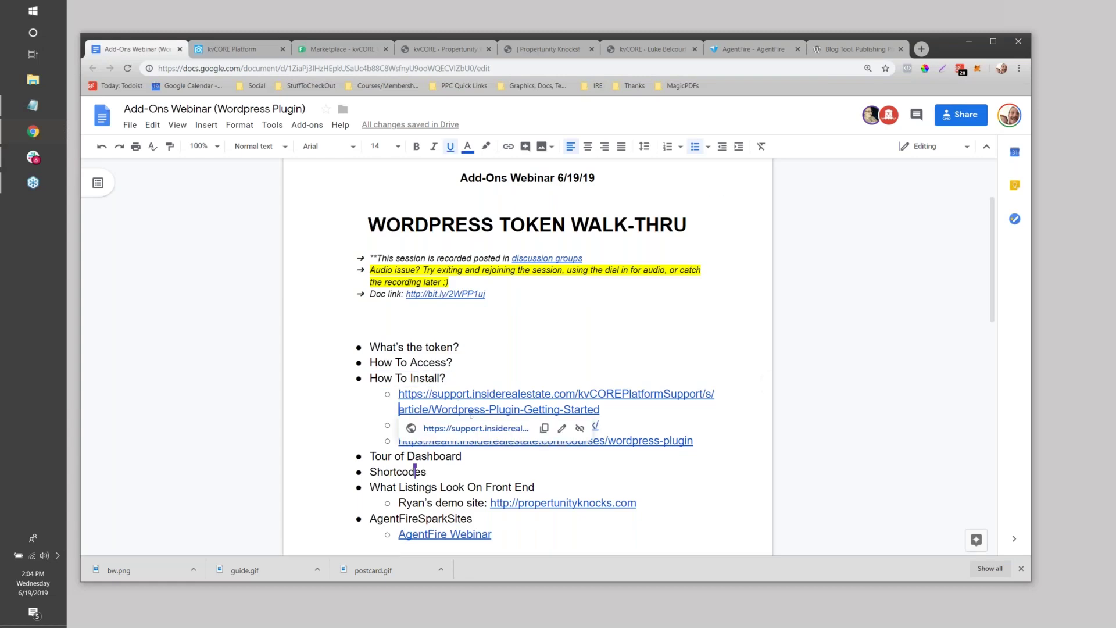
{"action": "key", "text": "Down"}
{"action": "key", "text": "End"}
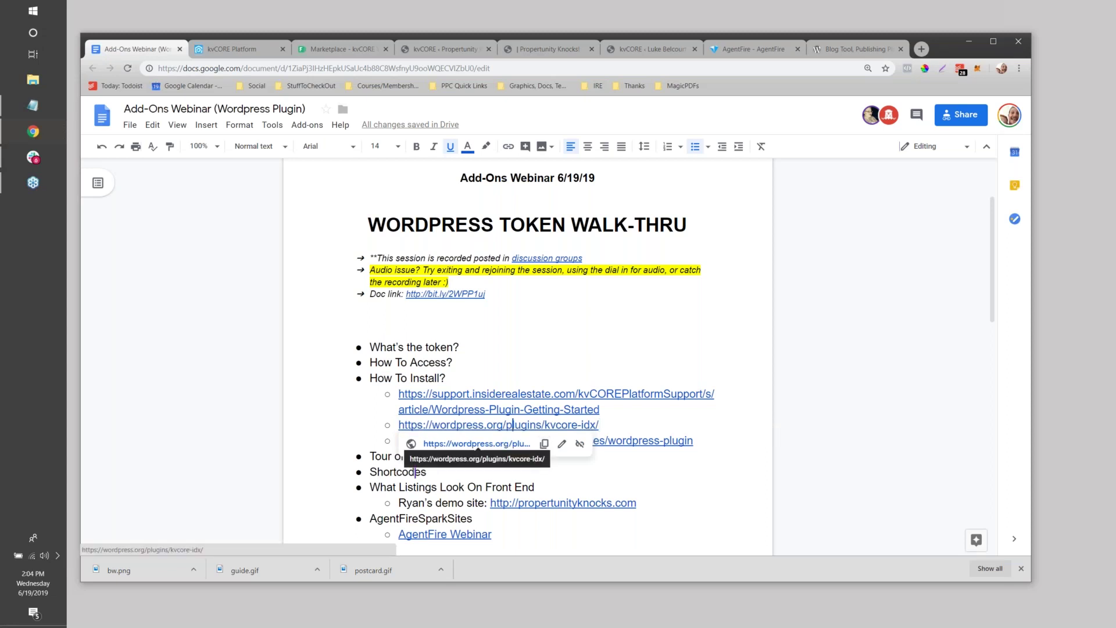
{"action": "left_click", "coordinate": [472, 444]}
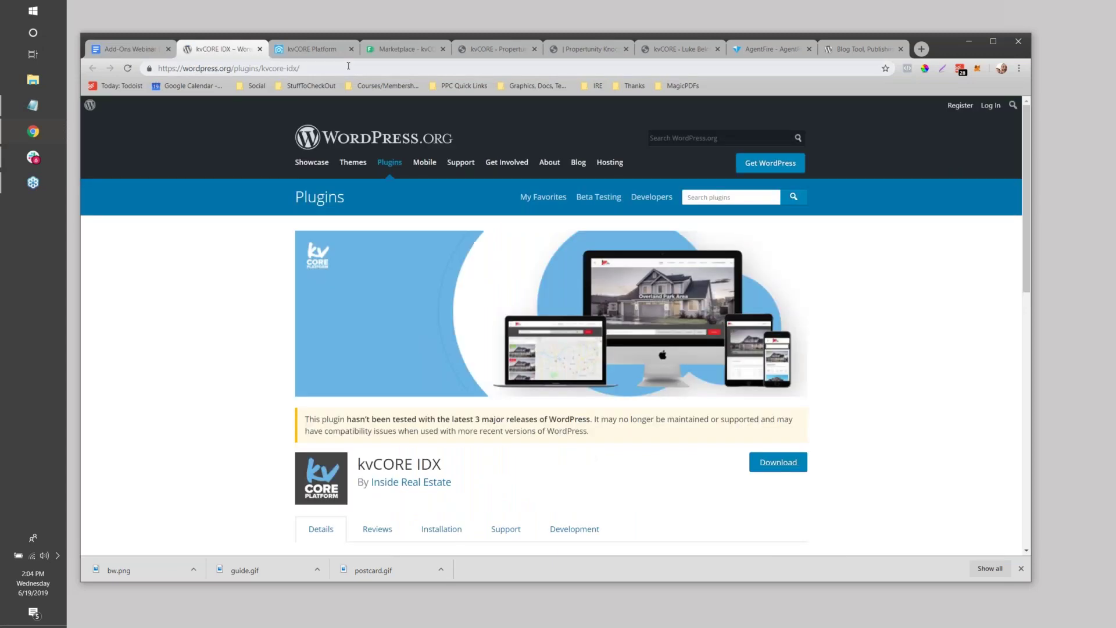
- Scroll the kvCORE IDX plugin listing, then bring up link options for Plugins > Add New
{"action": "scroll", "coordinate": [401, 116], "scroll_direction": "down", "scroll_amount": 3}
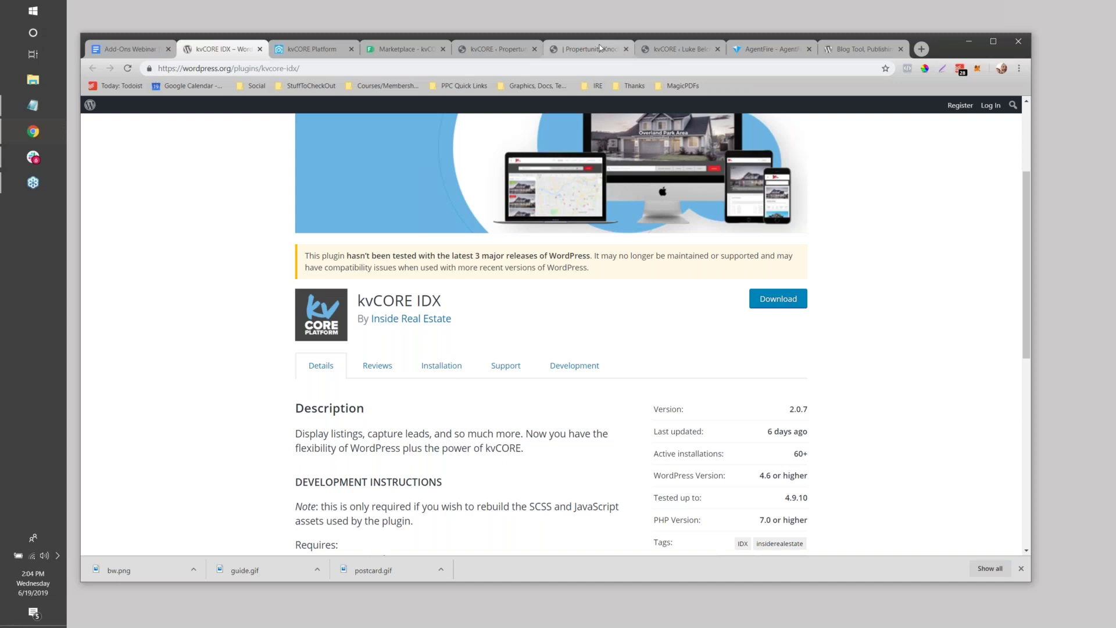
{"action": "left_click", "coordinate": [497, 49]}
{"action": "mouse_move", "coordinate": [113, 364]}
{"action": "right_click", "coordinate": [190, 381]}
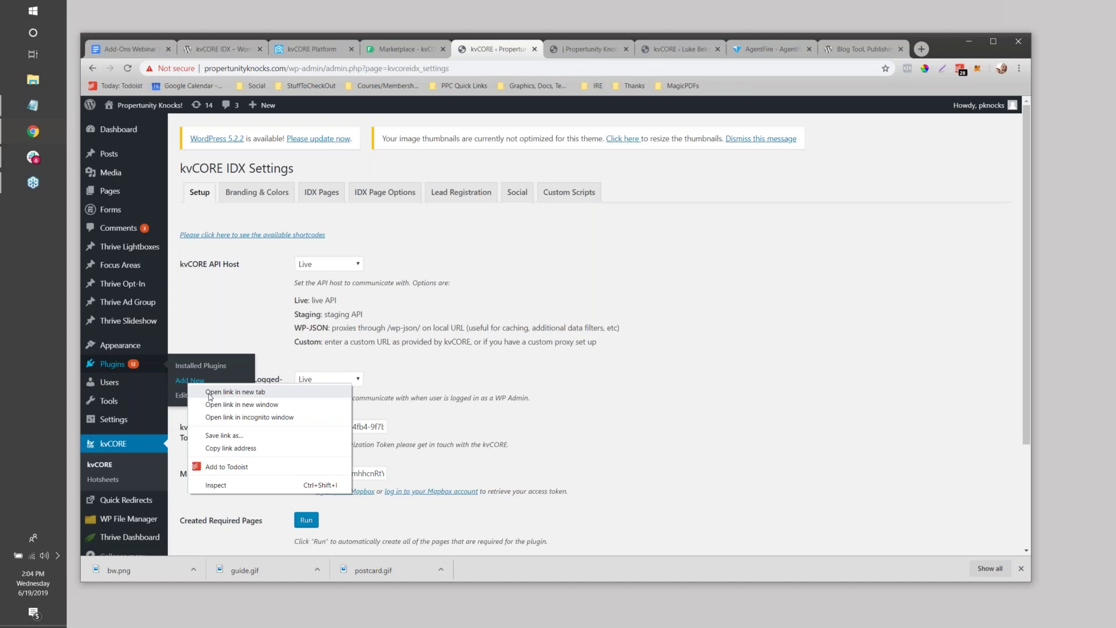
- Open the Add Plugins page in a new tab and browse the plugin listings
{"action": "left_click", "coordinate": [209, 397]}
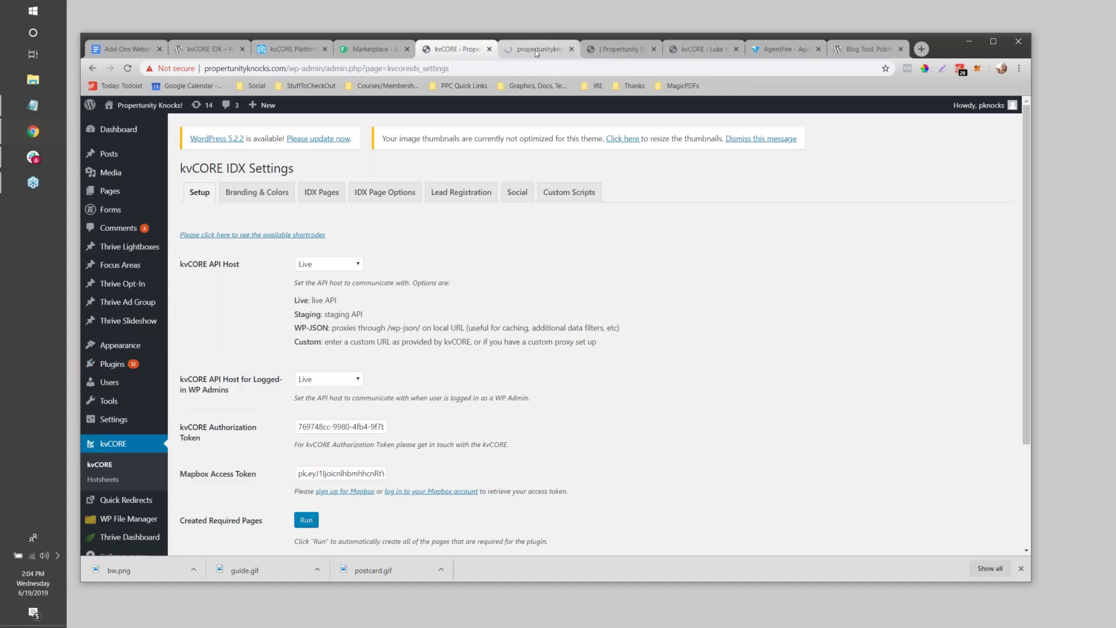
{"action": "left_click", "coordinate": [535, 50]}
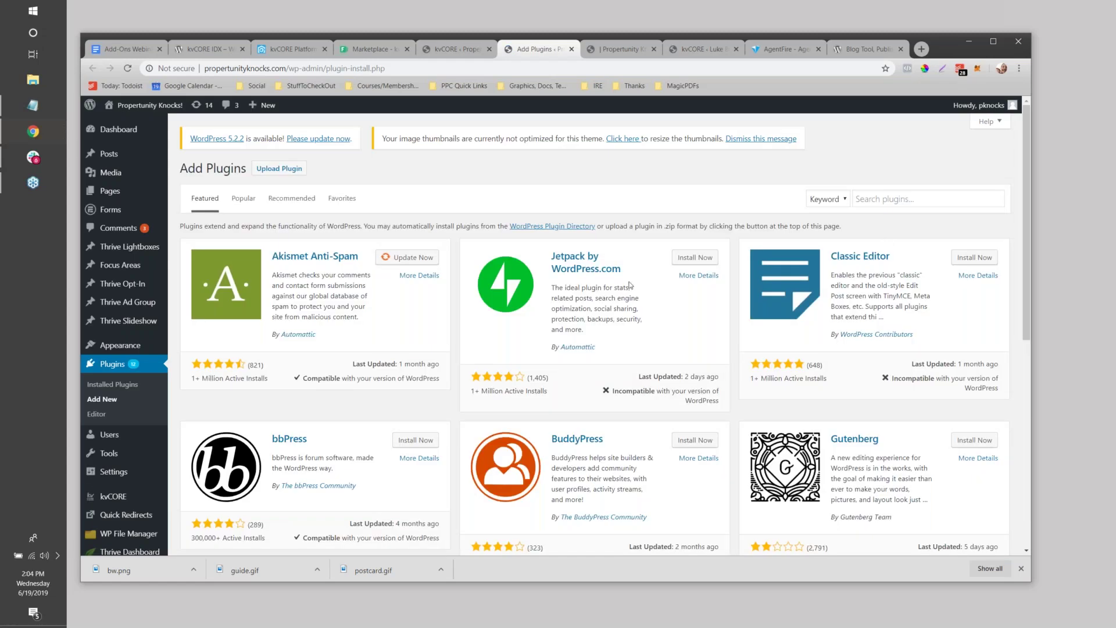
{"action": "scroll", "coordinate": [636, 280], "scroll_direction": "down", "scroll_amount": 3}
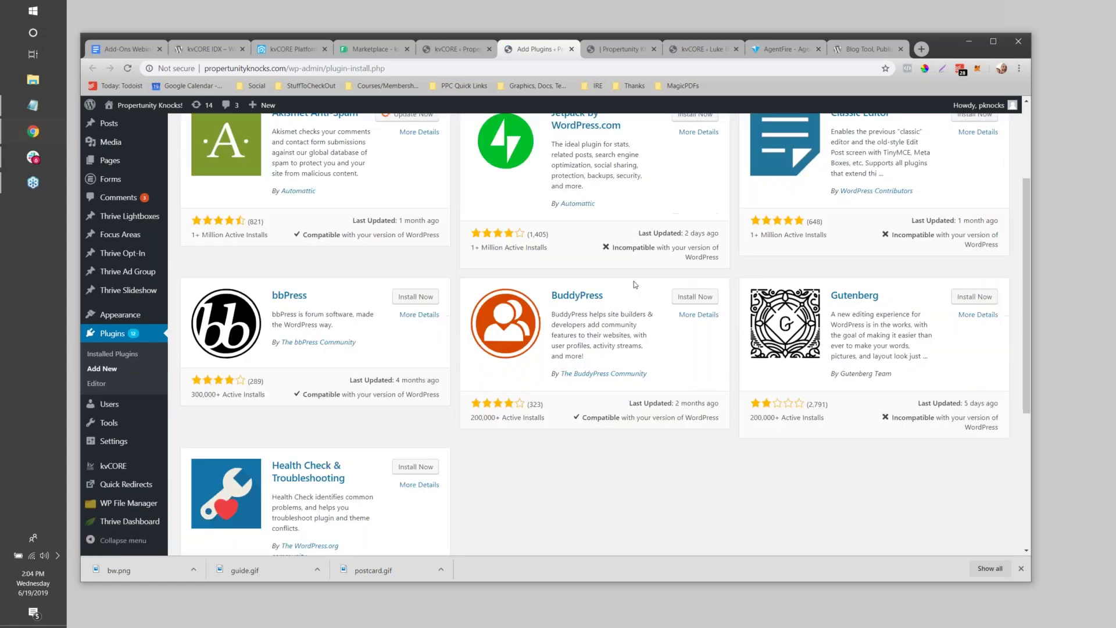
{"action": "scroll", "coordinate": [626, 303], "scroll_direction": "up", "scroll_amount": 3}
{"action": "scroll", "coordinate": [625, 304], "scroll_direction": "down", "scroll_amount": 4}
{"action": "scroll", "coordinate": [625, 304], "scroll_direction": "up", "scroll_amount": 2}
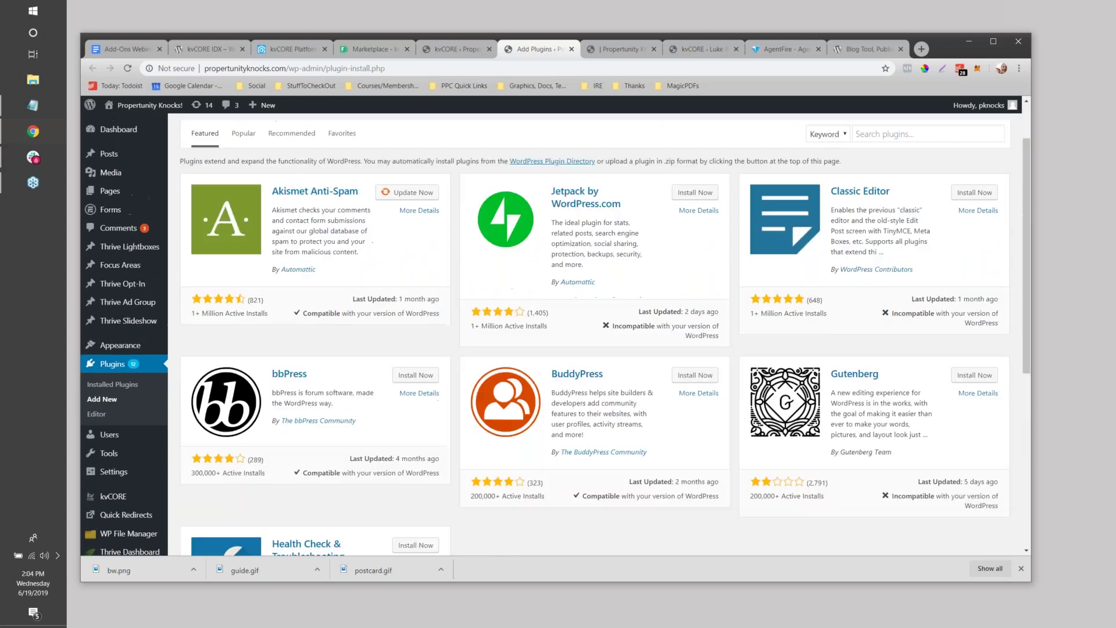
{"action": "scroll", "coordinate": [626, 304], "scroll_direction": "up", "scroll_amount": 2}
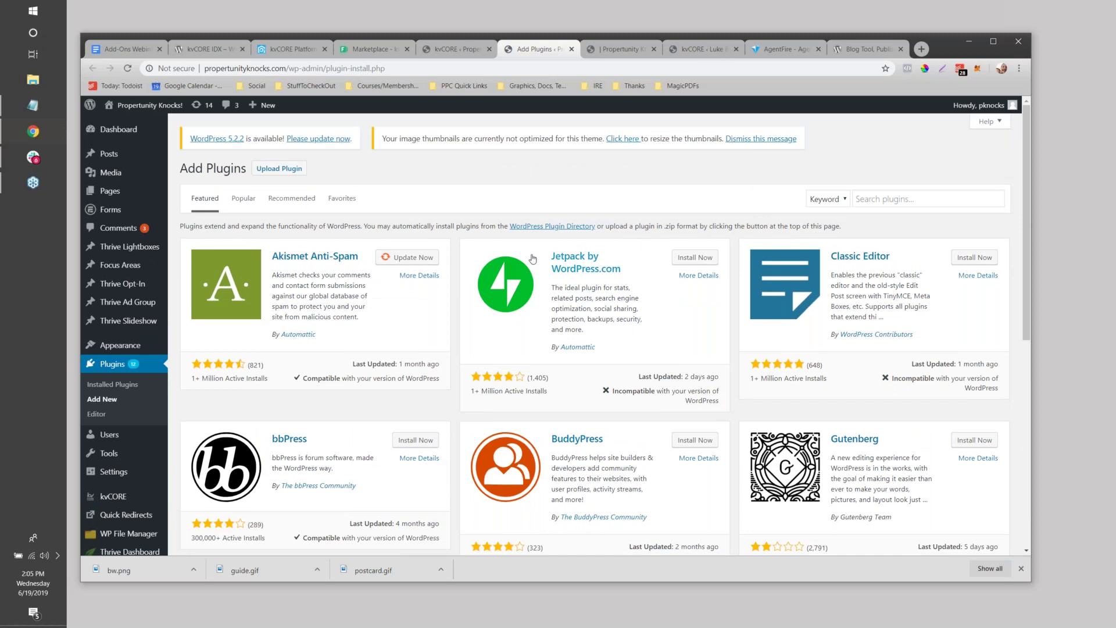
{"action": "scroll", "coordinate": [533, 258], "scroll_direction": "down", "scroll_amount": 1}
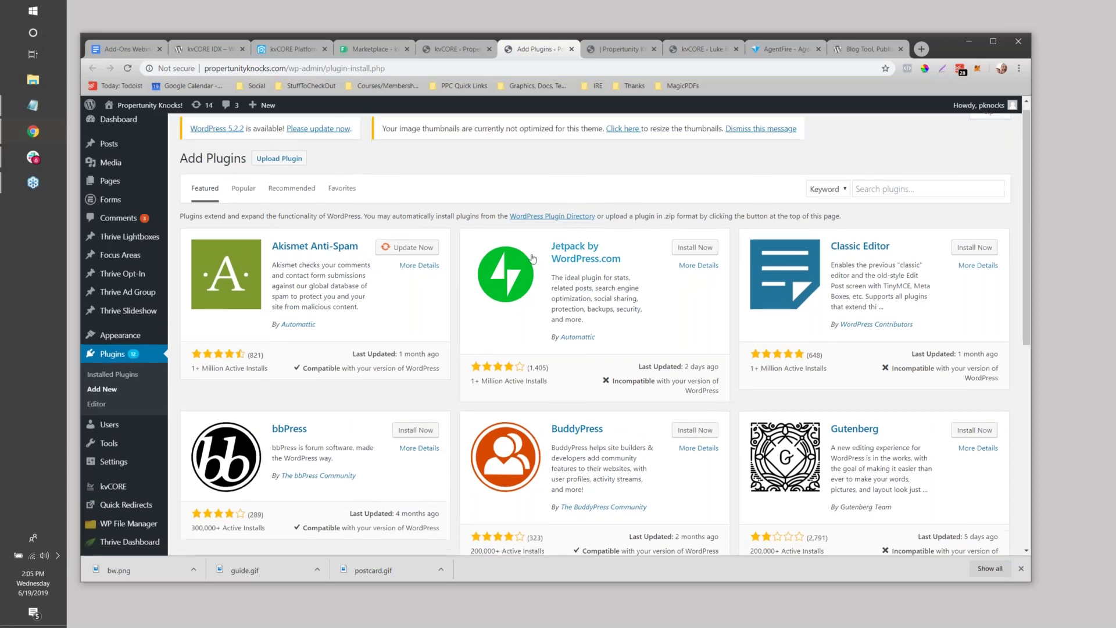
- Reveal the plugin .zip upload form, then go to the kvCORE IDX Settings
{"action": "left_click", "coordinate": [279, 158]}
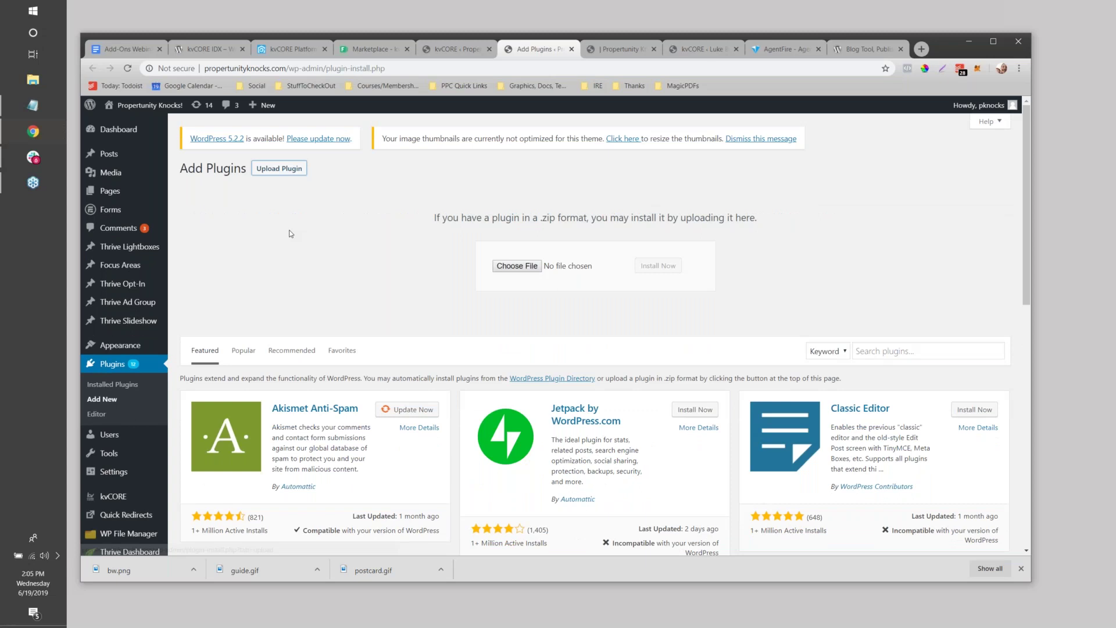
{"action": "scroll", "coordinate": [291, 234], "scroll_direction": "down", "scroll_amount": 2}
{"action": "left_click", "coordinate": [203, 468]}
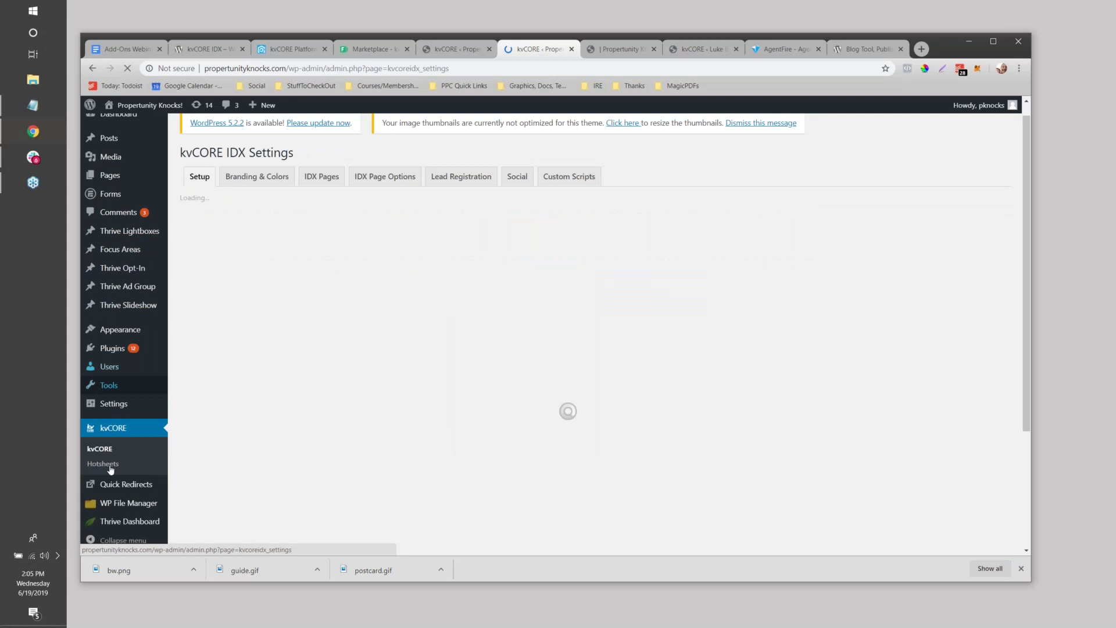
{"action": "key", "text": "ctrl+a"}
{"action": "left_click", "coordinate": [134, 445]}
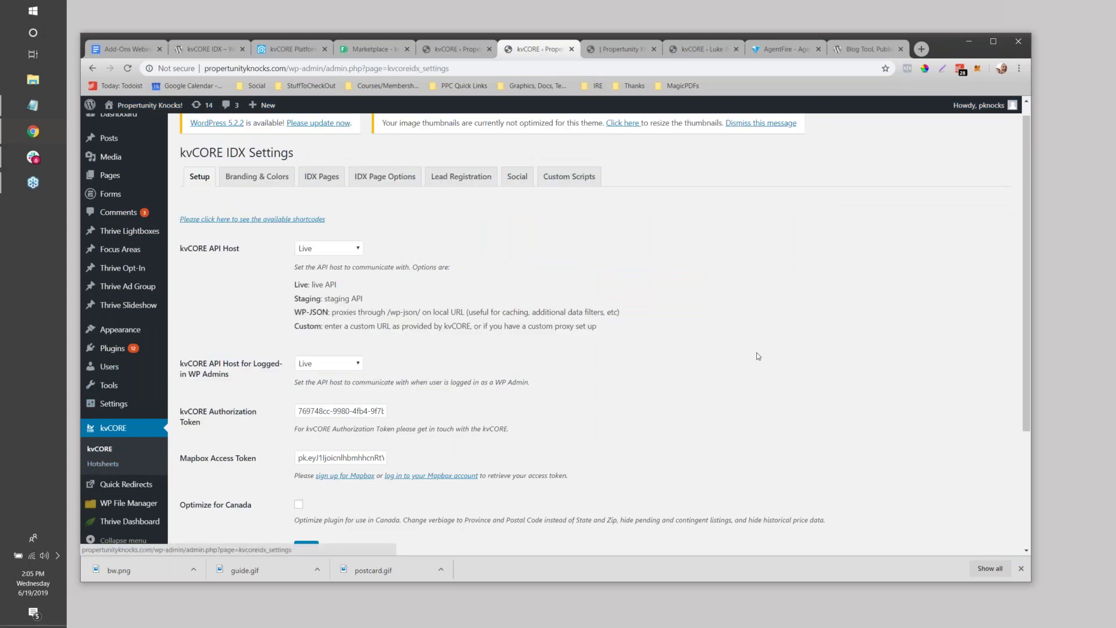
{"action": "scroll", "coordinate": [324, 188], "scroll_direction": "down", "scroll_amount": 4}
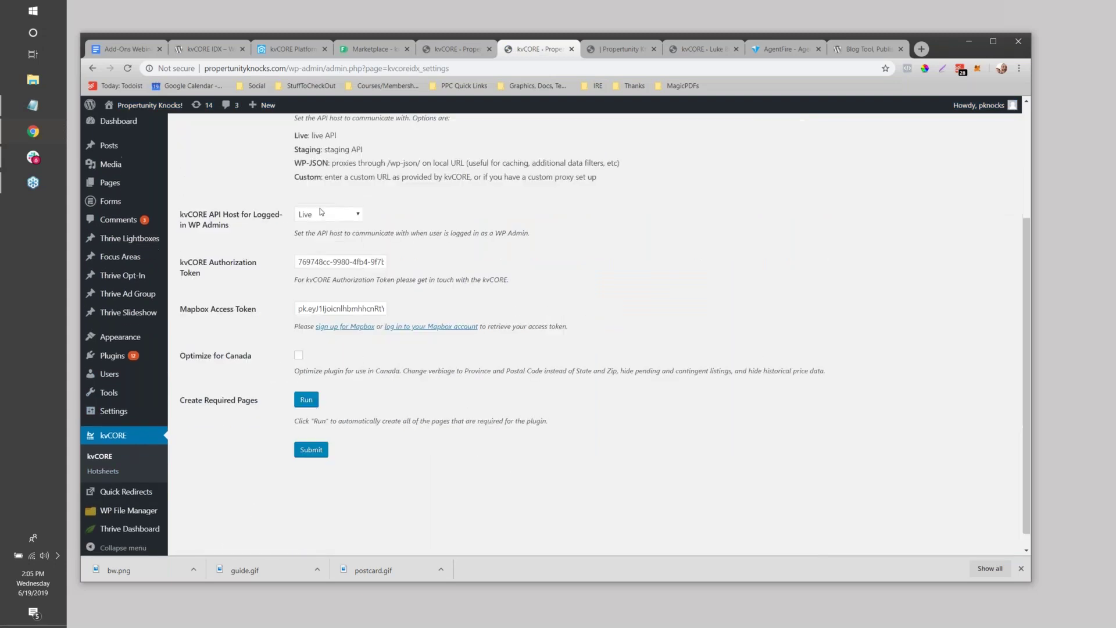
{"action": "scroll", "coordinate": [319, 208], "scroll_direction": "up", "scroll_amount": 4}
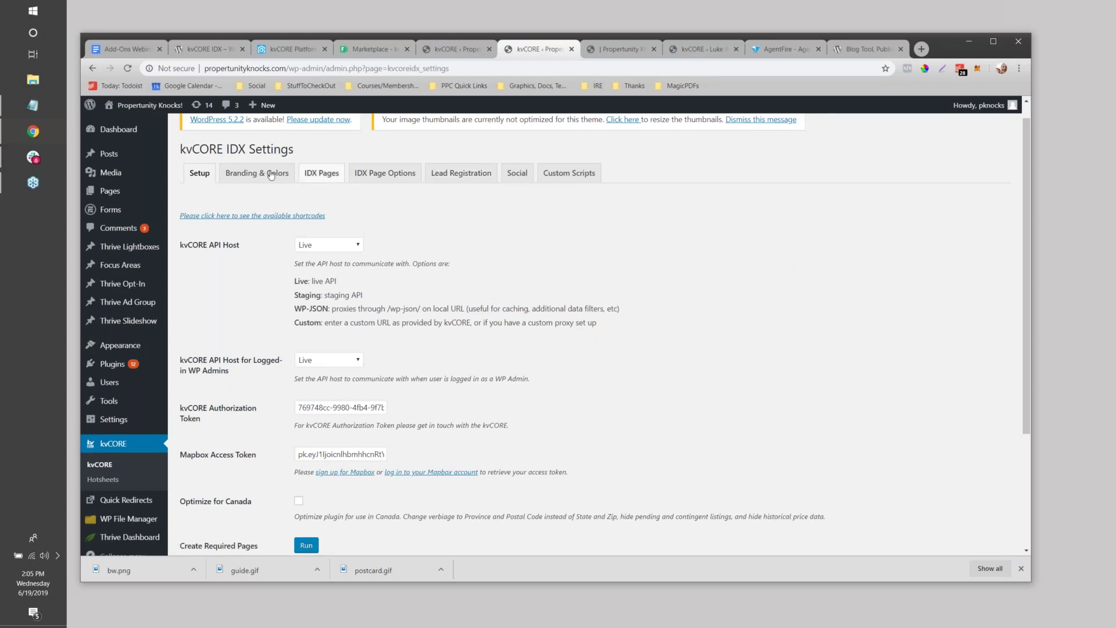
{"action": "scroll", "coordinate": [699, 276], "scroll_direction": "down", "scroll_amount": 2}
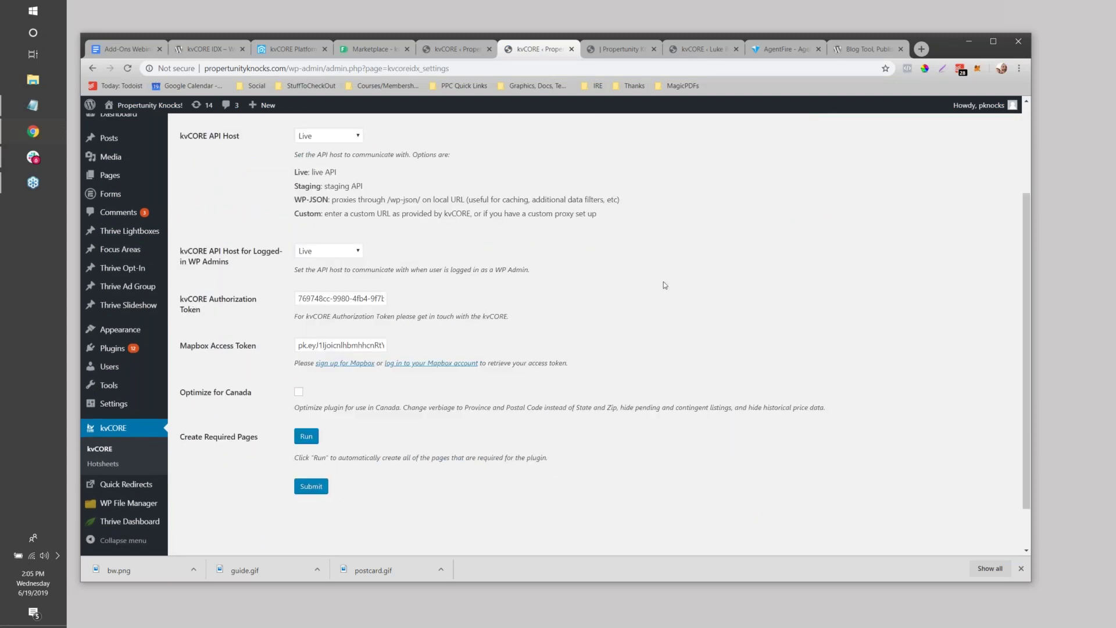
{"action": "scroll", "coordinate": [664, 285], "scroll_direction": "up", "scroll_amount": 1}
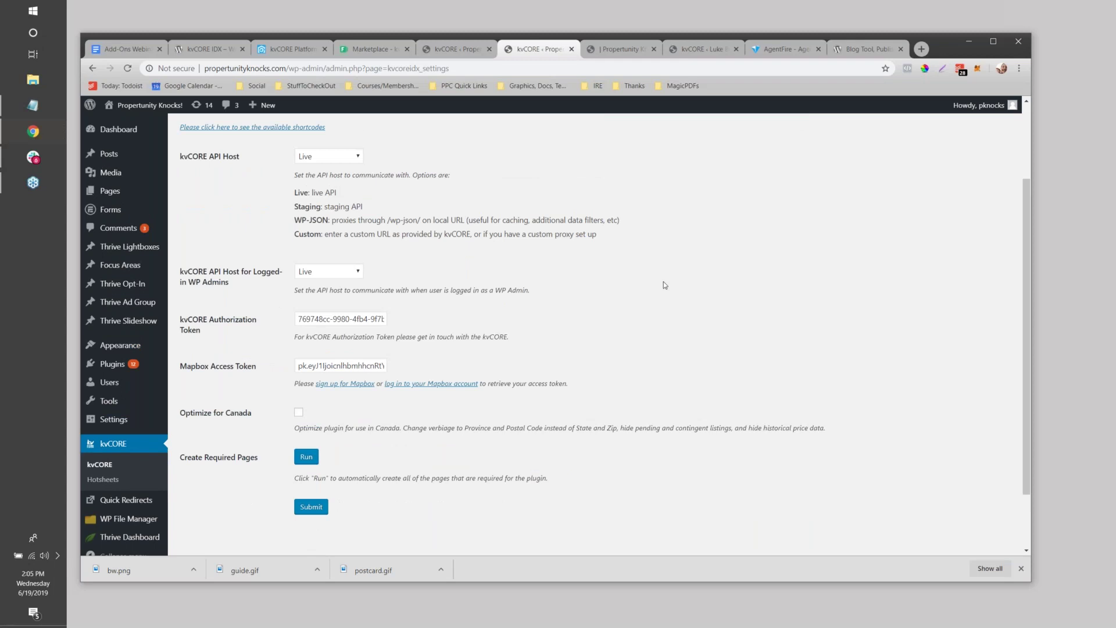
{"action": "scroll", "coordinate": [664, 285], "scroll_direction": "down", "scroll_amount": 1}
{"action": "triple_click", "coordinate": [348, 318]}
{"action": "left_click", "coordinate": [443, 318]}
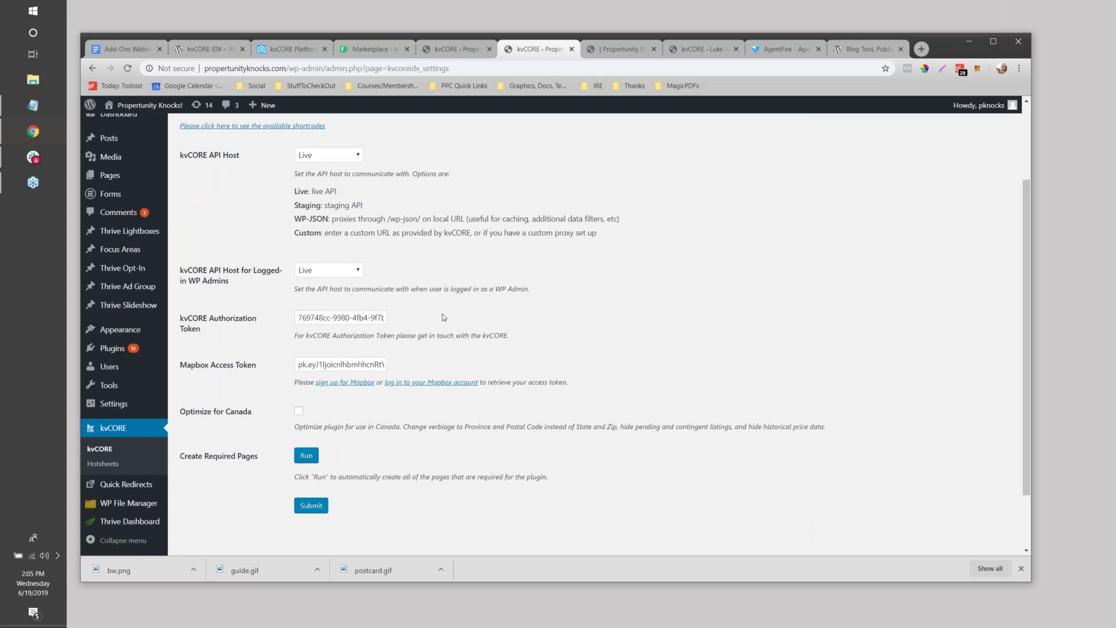
{"action": "scroll", "coordinate": [444, 317], "scroll_direction": "up", "scroll_amount": 1}
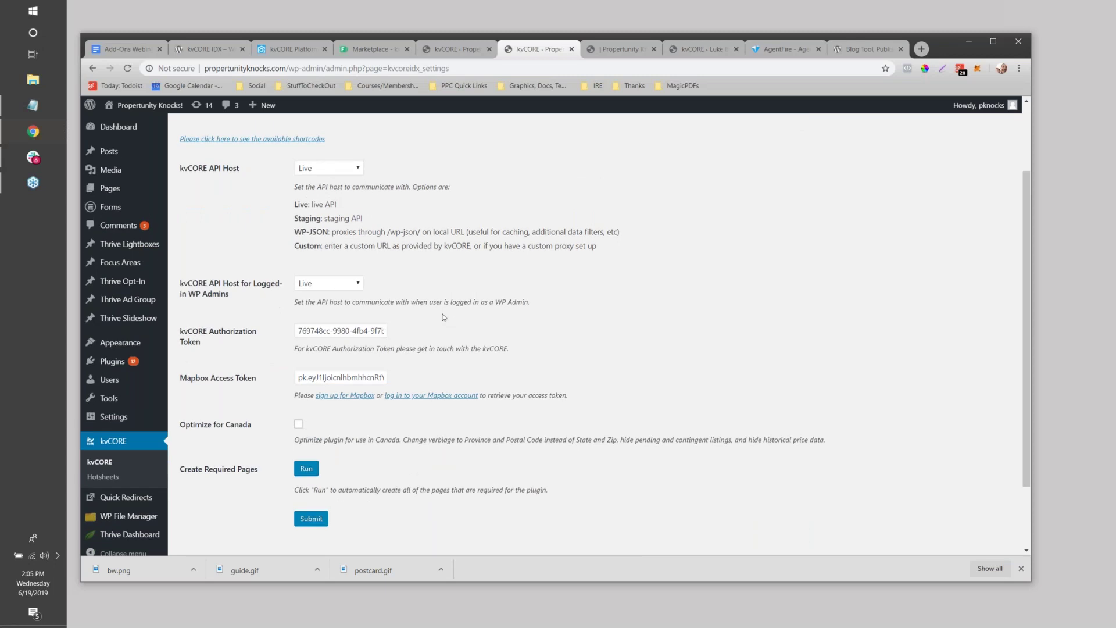
{"action": "scroll", "coordinate": [443, 318], "scroll_direction": "up", "scroll_amount": 1}
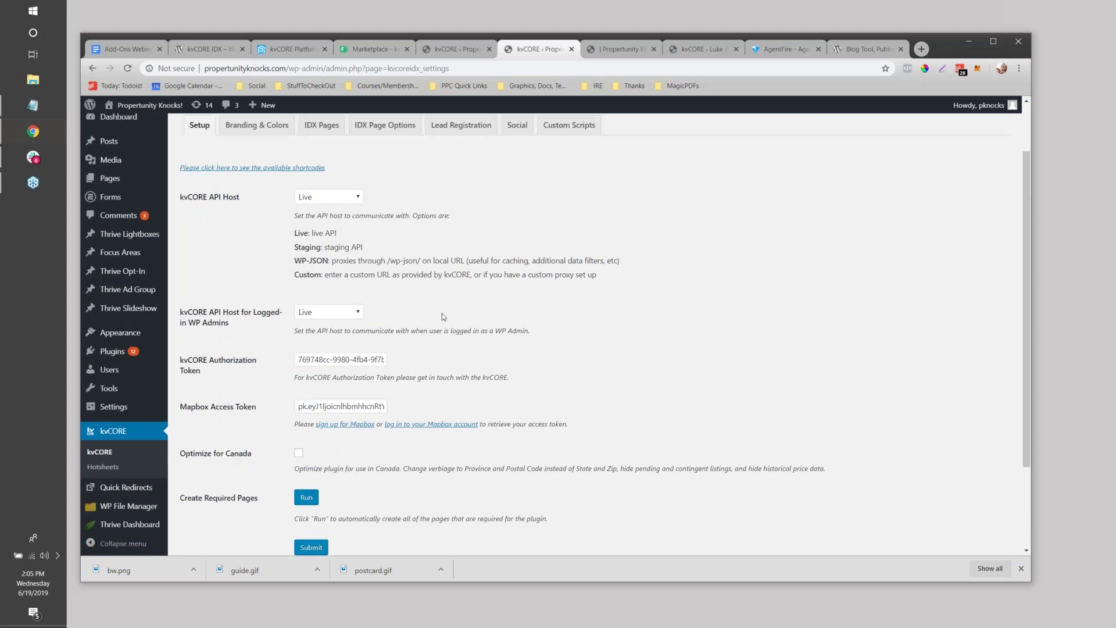
{"action": "scroll", "coordinate": [442, 316], "scroll_direction": "down", "scroll_amount": 2}
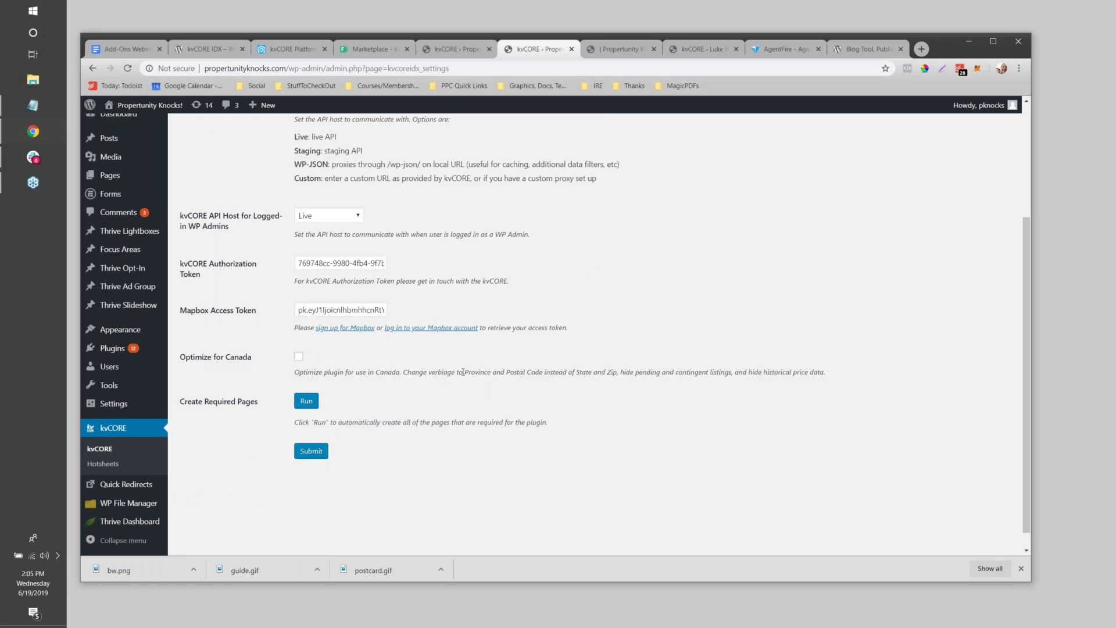
{"action": "left_click_drag", "start_coordinate": [471, 372], "coordinate": [825, 373]}
{"action": "left_click", "coordinate": [634, 372]}
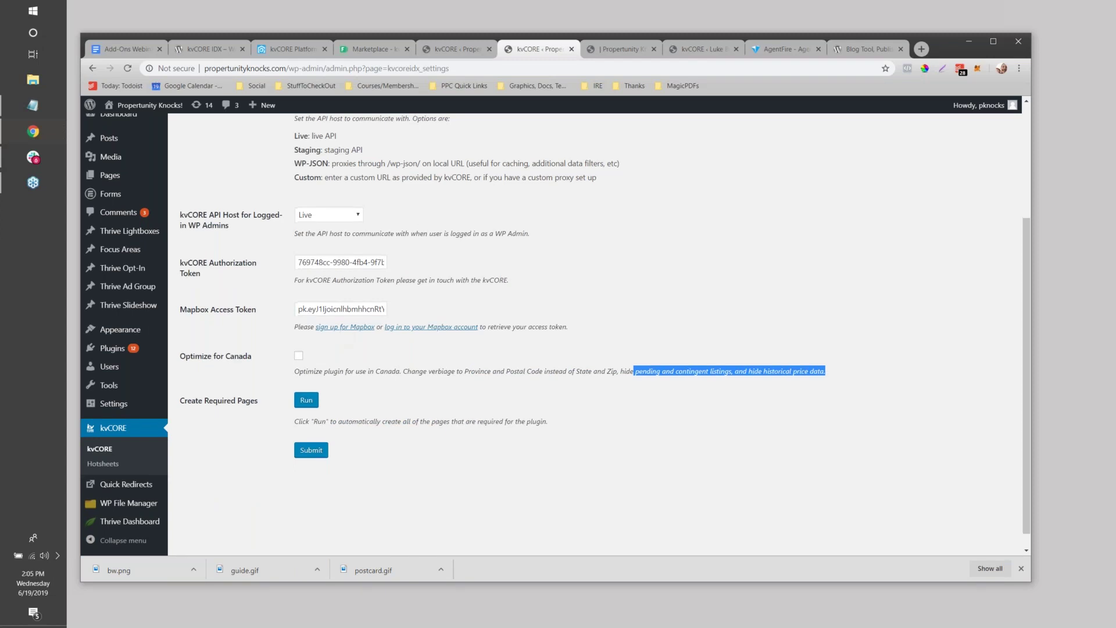
{"action": "scroll", "coordinate": [304, 360], "scroll_direction": "down", "scroll_amount": 1}
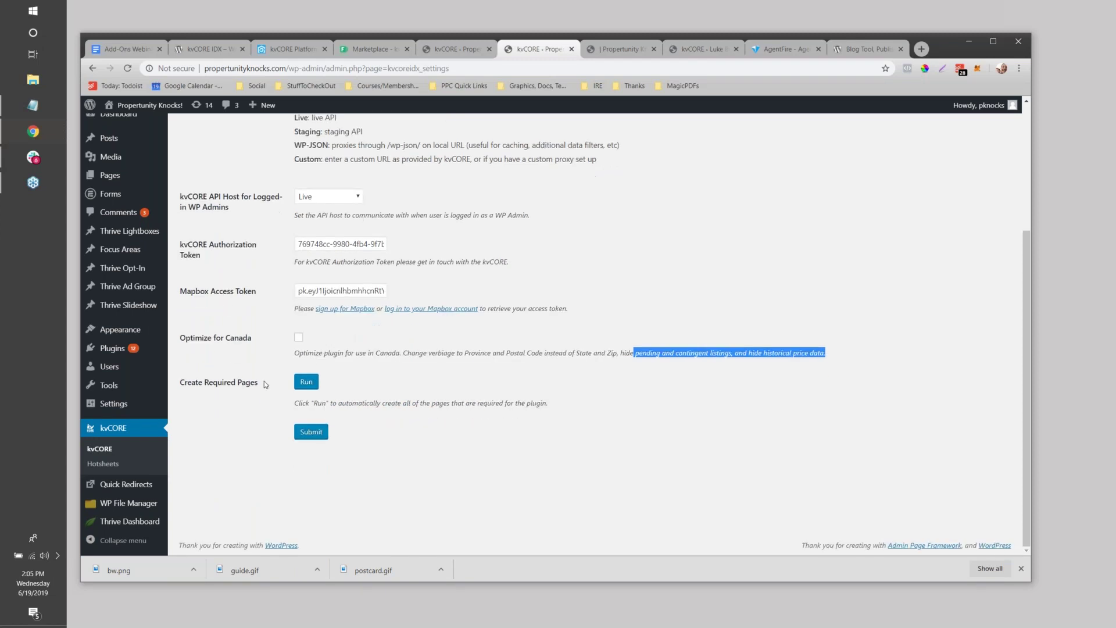
{"action": "scroll", "coordinate": [265, 384], "scroll_direction": "up", "scroll_amount": 3}
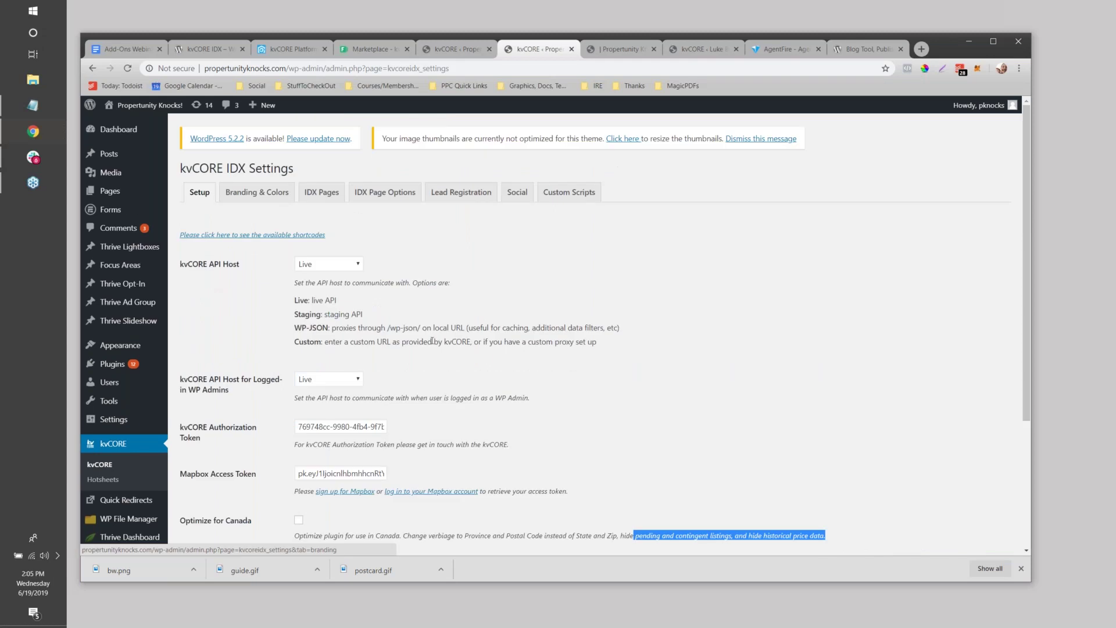
{"action": "scroll", "coordinate": [432, 341], "scroll_direction": "down", "scroll_amount": 1}
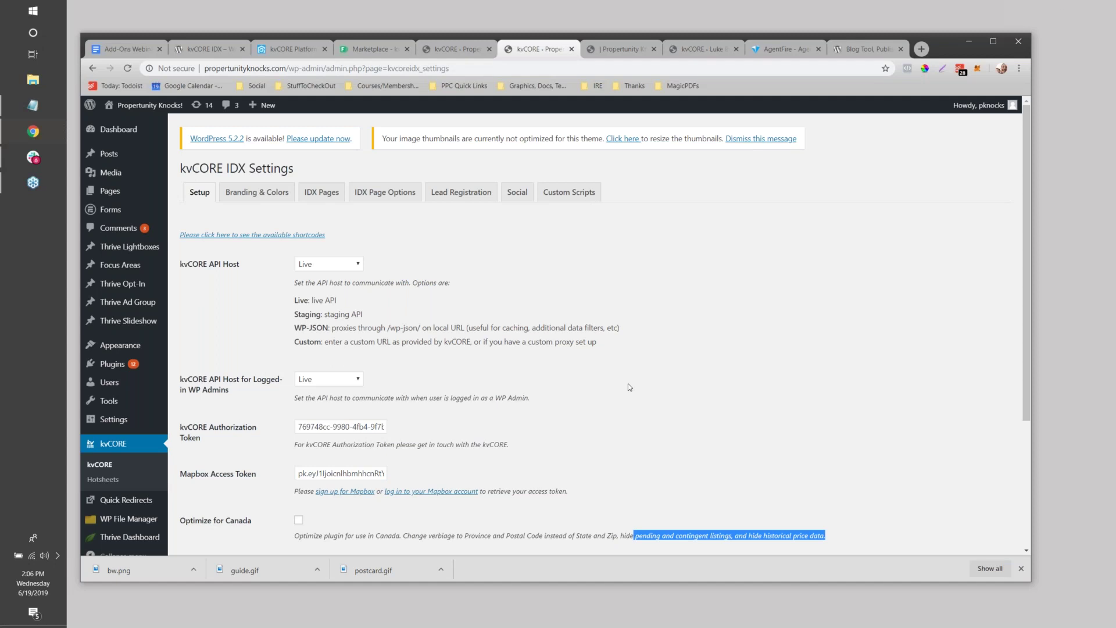
{"action": "scroll", "coordinate": [628, 387], "scroll_direction": "down", "scroll_amount": 1}
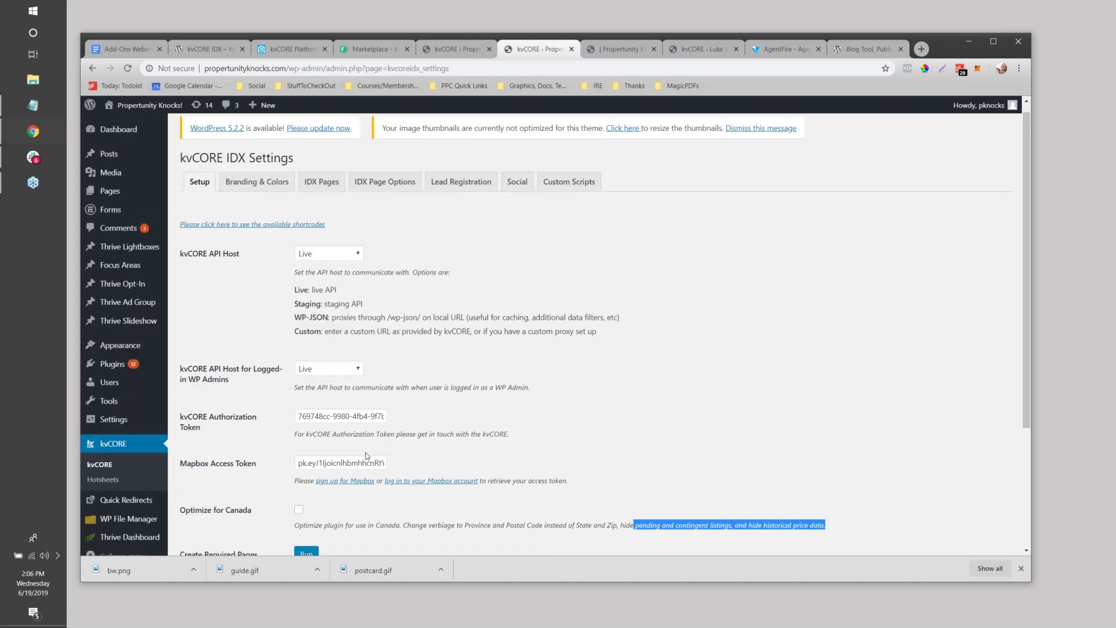
{"action": "scroll", "coordinate": [465, 384], "scroll_direction": "up", "scroll_amount": 1}
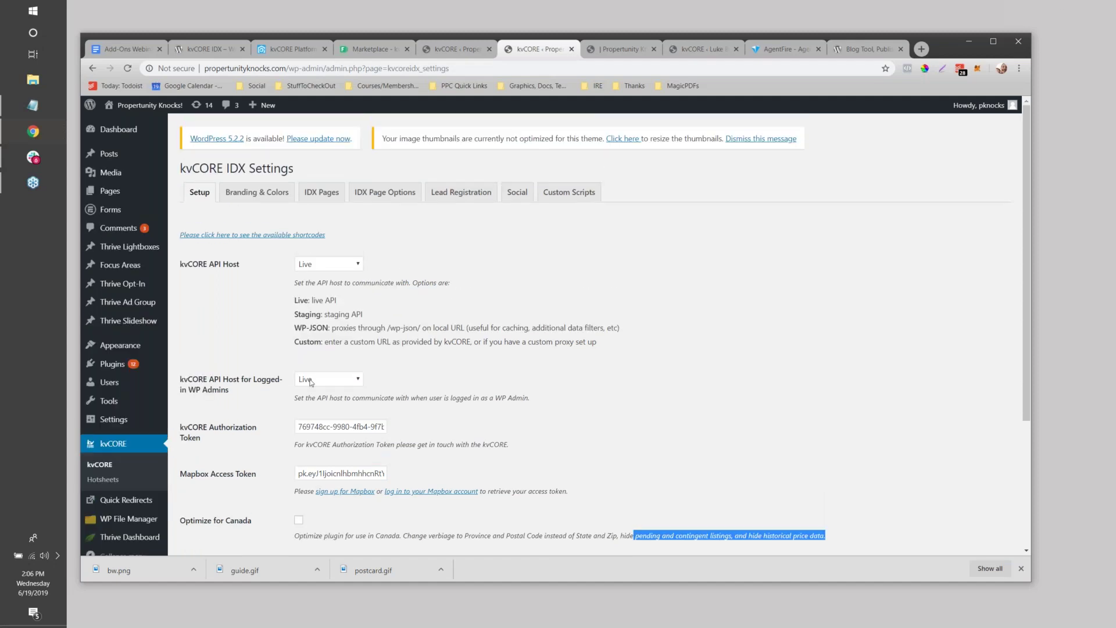
{"action": "scroll", "coordinate": [270, 308], "scroll_direction": "down", "scroll_amount": 1}
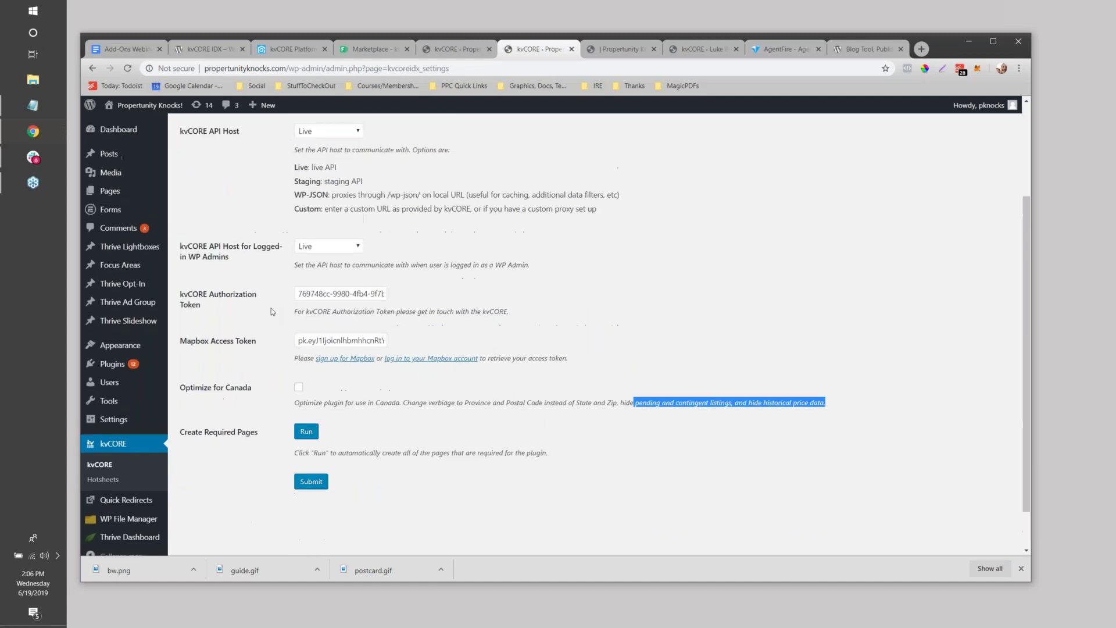
{"action": "scroll", "coordinate": [271, 308], "scroll_direction": "up", "scroll_amount": 1}
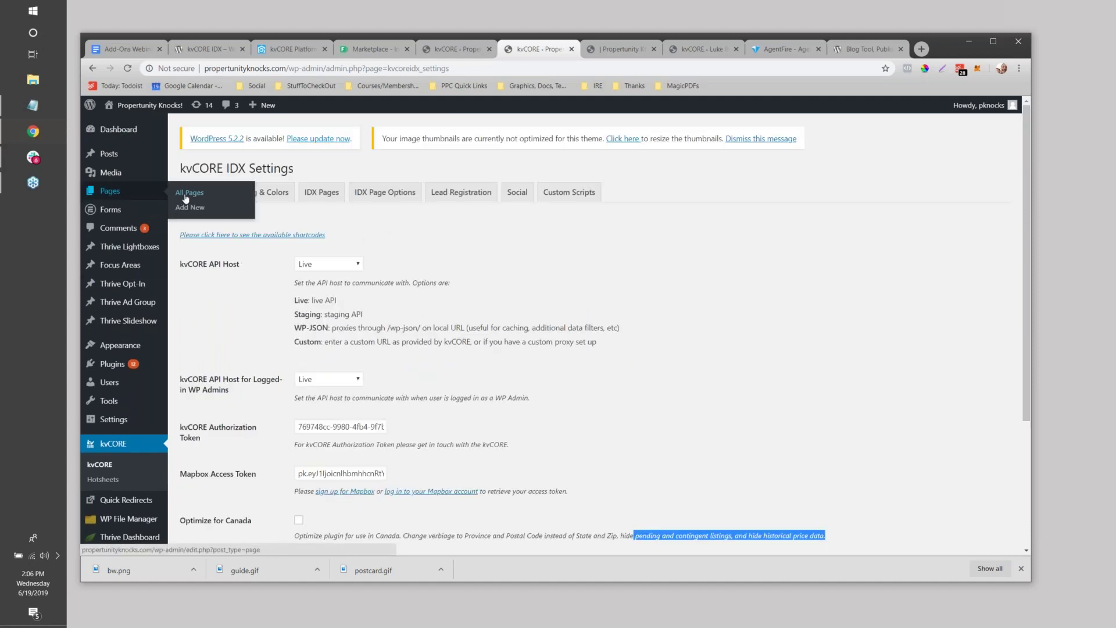
- Page through the All Pages list to the last page and back to the first
{"action": "left_click", "coordinate": [187, 198]}
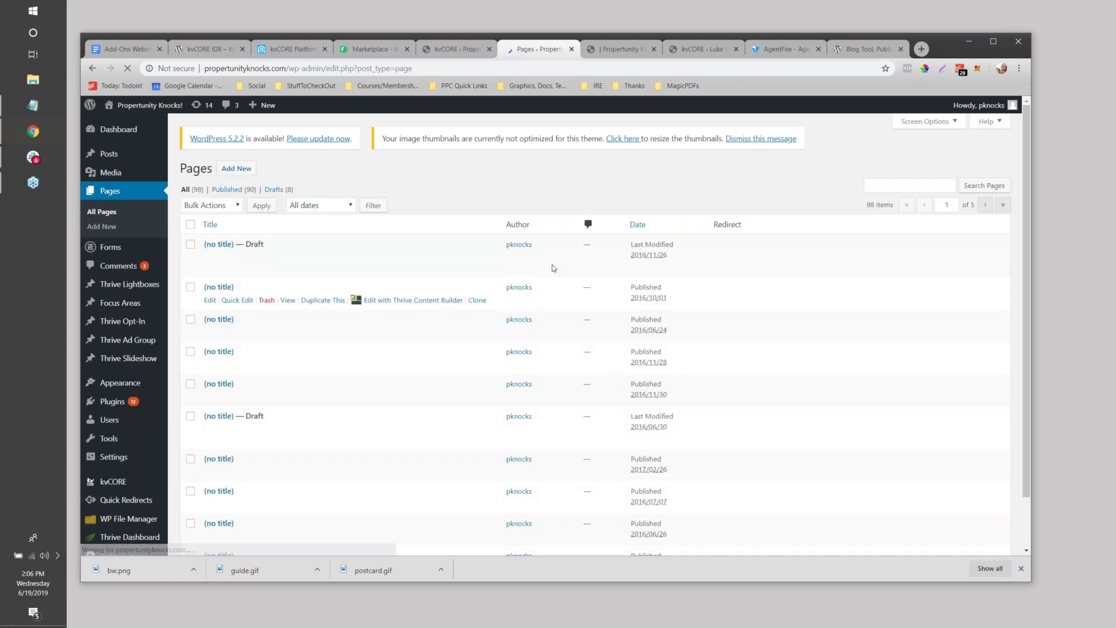
{"action": "scroll", "coordinate": [549, 273], "scroll_direction": "down", "scroll_amount": 10}
{"action": "left_click", "coordinate": [999, 516]}
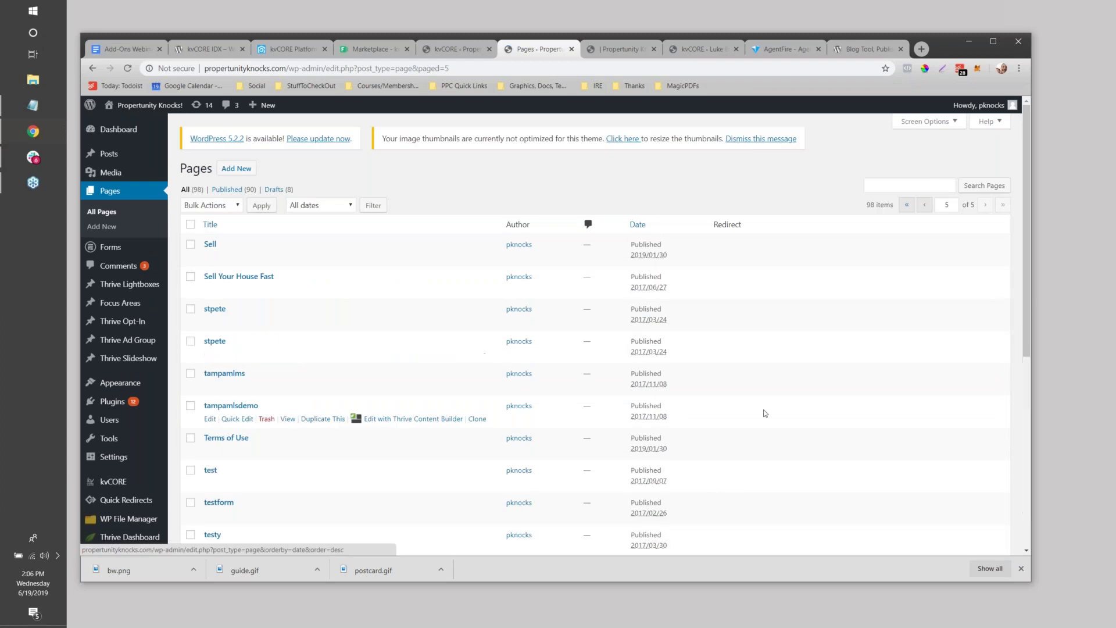
{"action": "scroll", "coordinate": [765, 413], "scroll_direction": "down", "scroll_amount": 6}
{"action": "left_click", "coordinate": [945, 504]}
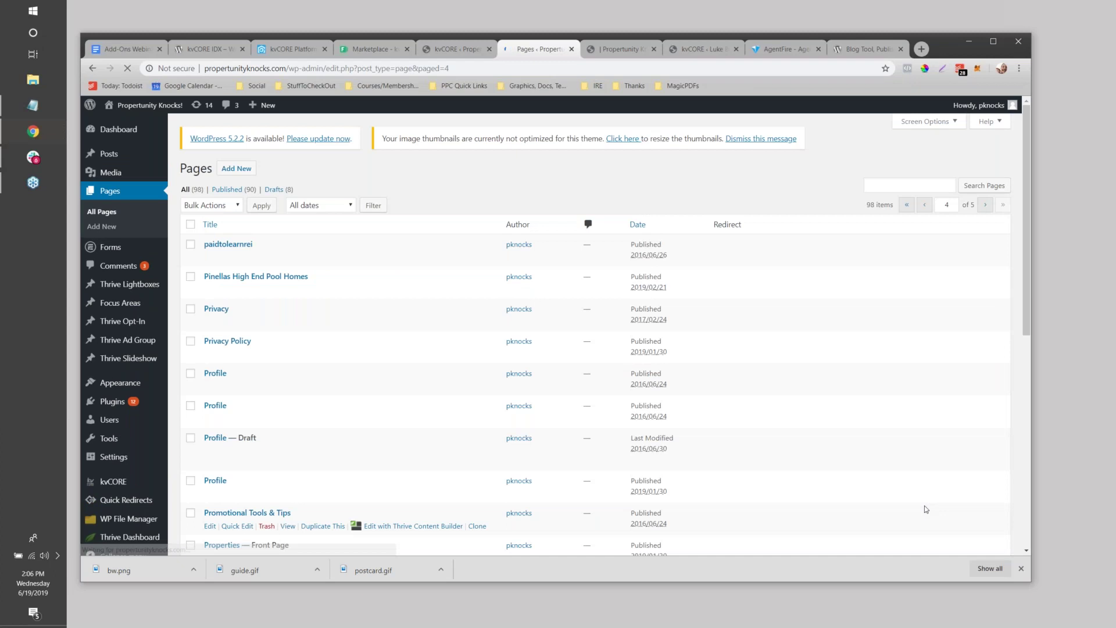
{"action": "scroll", "coordinate": [924, 504], "scroll_direction": "down", "scroll_amount": 6}
{"action": "left_click", "coordinate": [927, 502]}
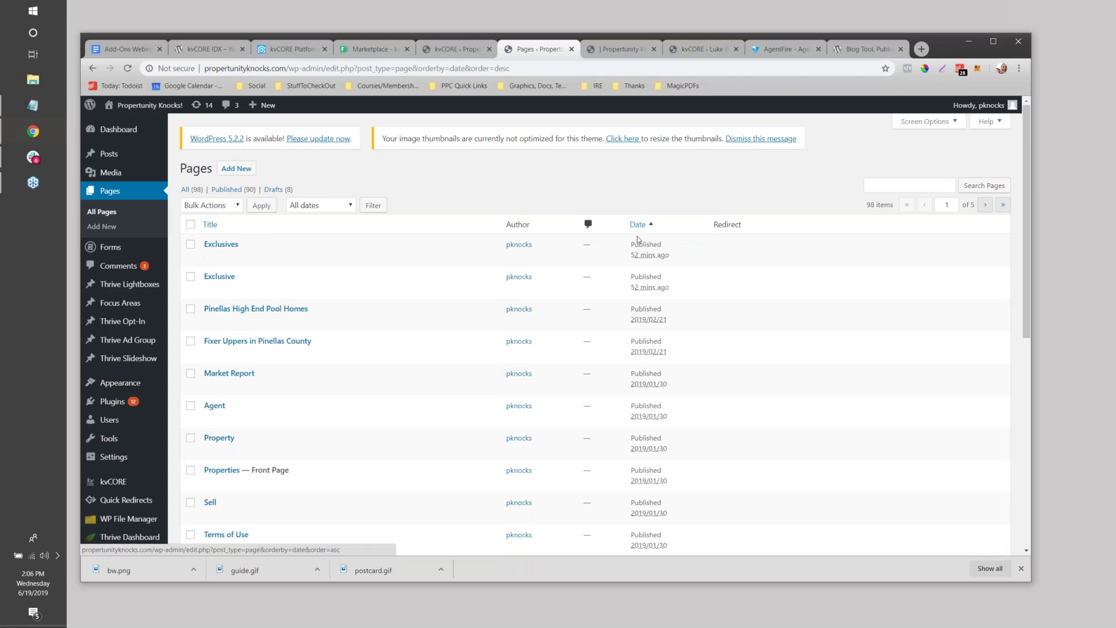
- View the Property page on the live site
{"action": "scroll", "coordinate": [598, 262], "scroll_direction": "down", "scroll_amount": 2}
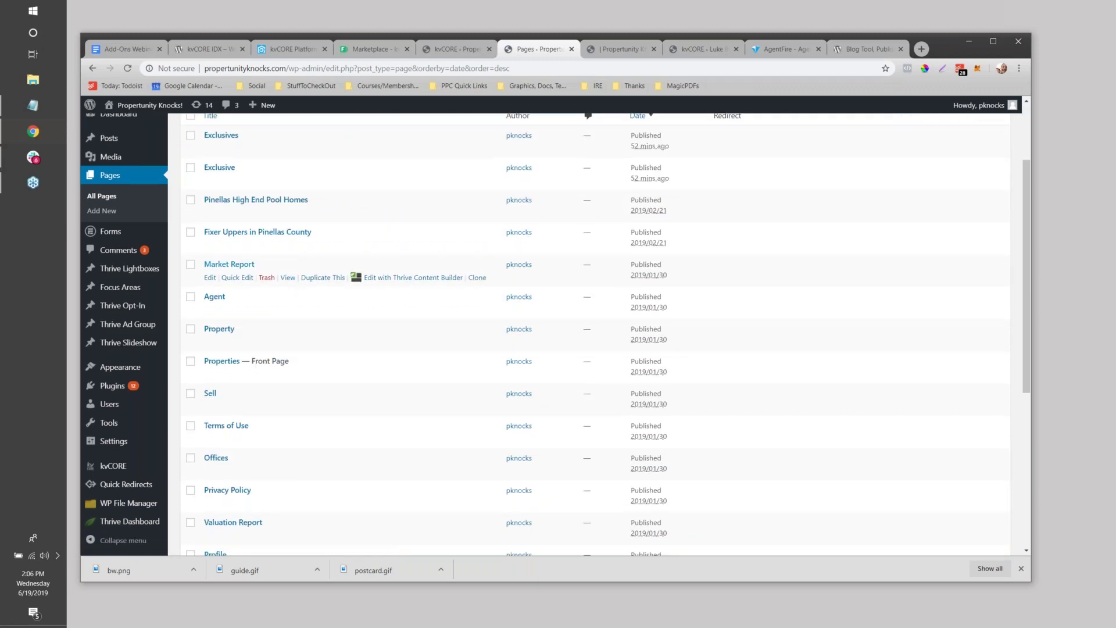
{"action": "scroll", "coordinate": [231, 274], "scroll_direction": "down", "scroll_amount": 2}
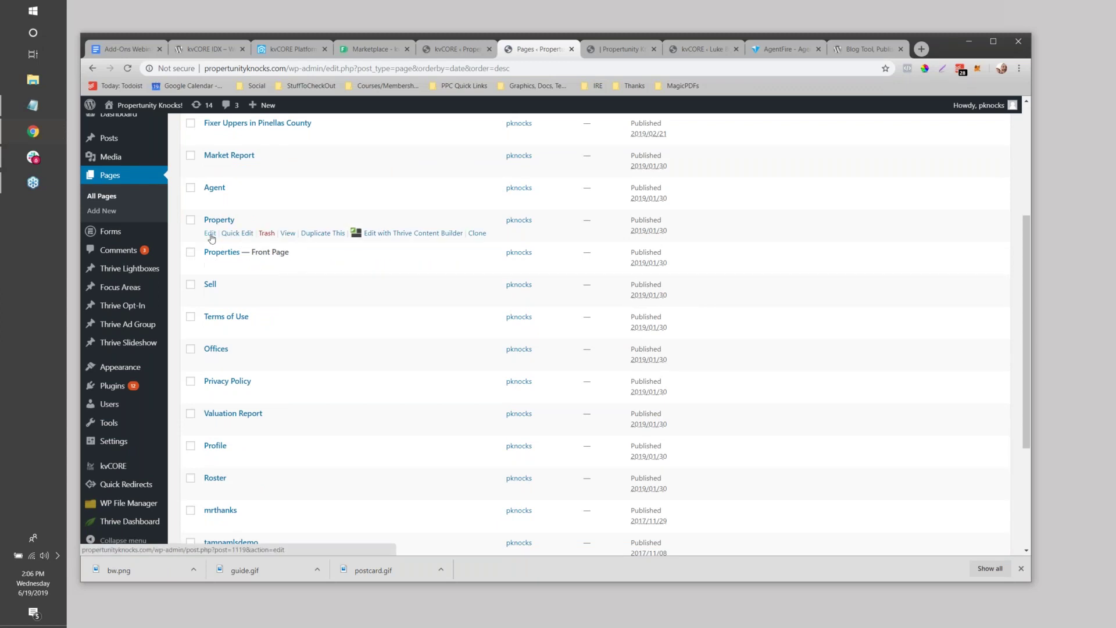
{"action": "left_click", "coordinate": [287, 232]}
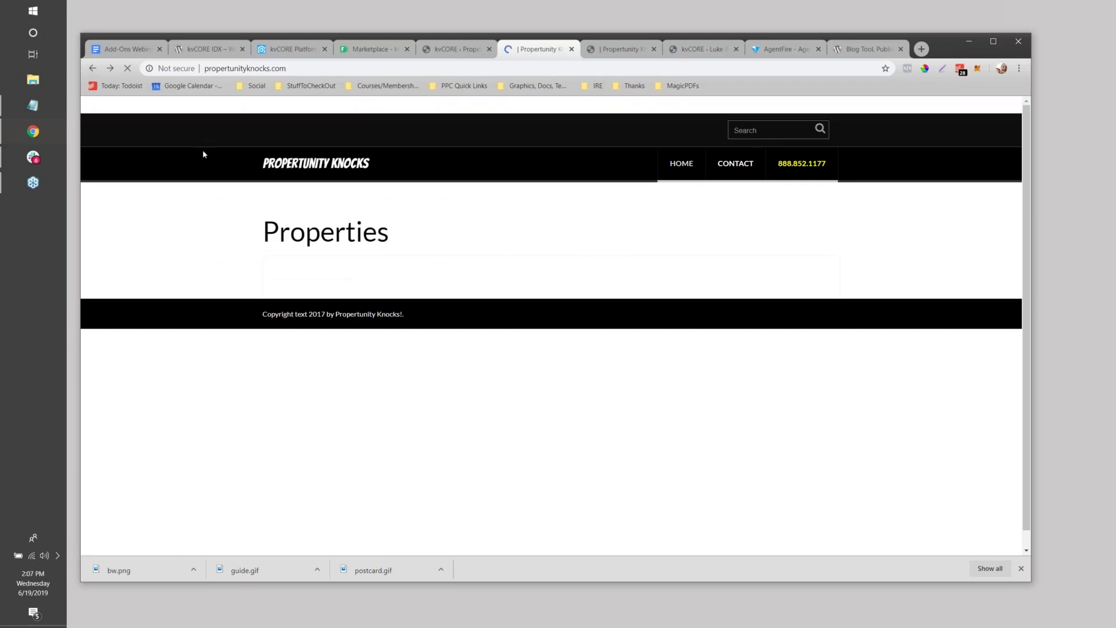
- Dismiss the news notification and follow the kvCORE IDX Settings 'see the available shortcodes' link
{"action": "left_click", "coordinate": [454, 50]}
{"action": "scroll", "coordinate": [469, 226], "scroll_direction": "down", "scroll_amount": 2}
{"action": "scroll", "coordinate": [372, 209], "scroll_direction": "up", "scroll_amount": 2}
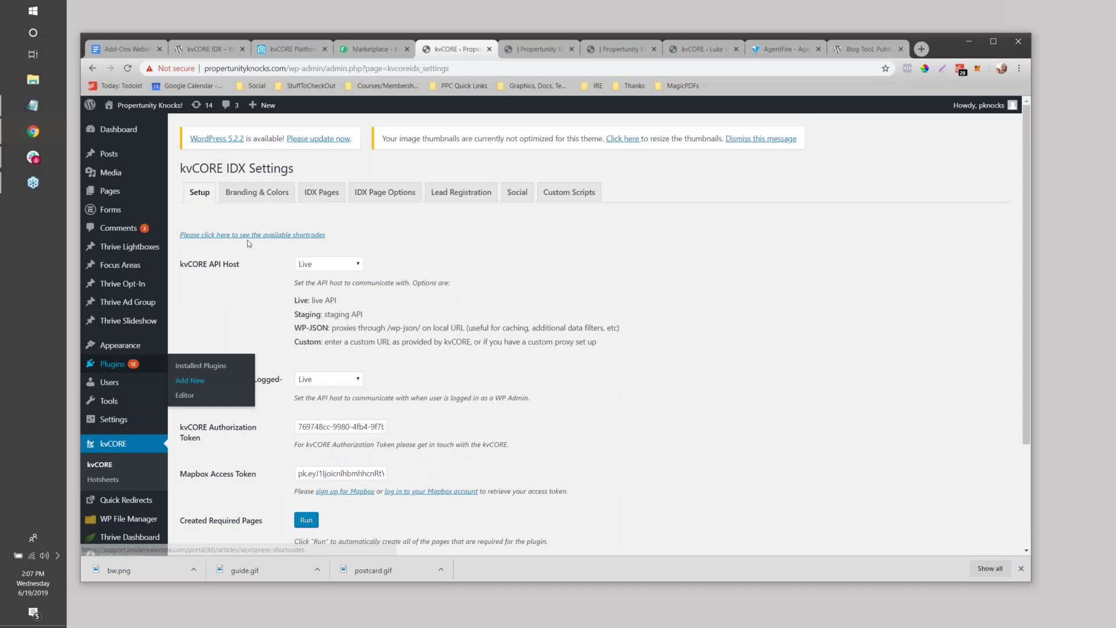
{"action": "left_click_drag", "start_coordinate": [333, 235], "coordinate": [182, 234]}
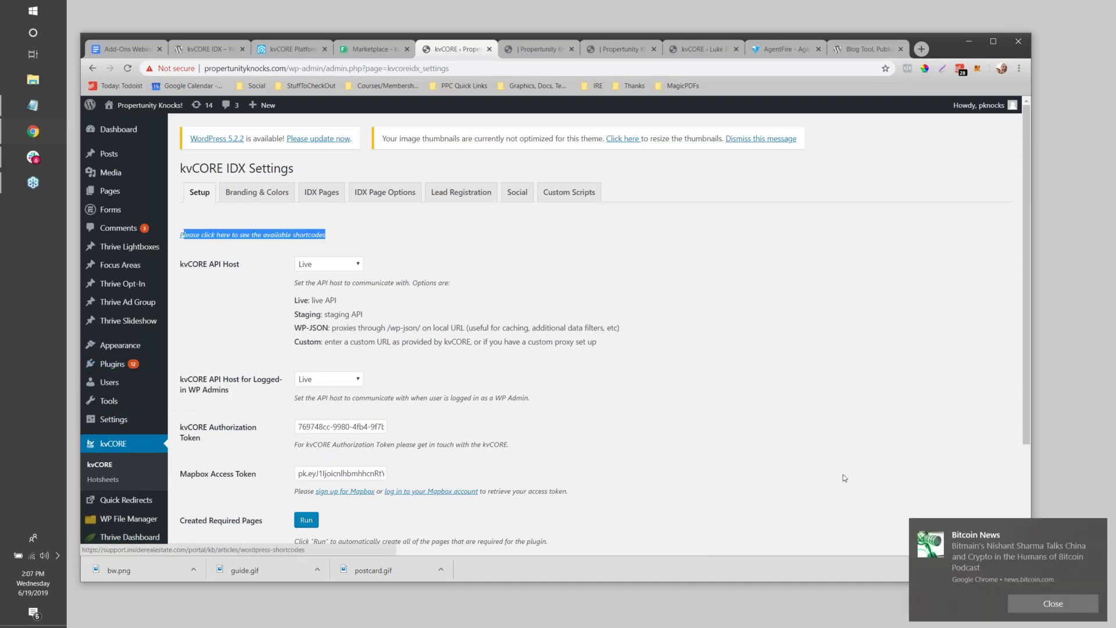
{"action": "left_click", "coordinate": [1052, 603]}
{"action": "left_click", "coordinate": [342, 234]}
{"action": "left_click_drag", "start_coordinate": [342, 235], "coordinate": [183, 234]}
{"action": "left_click", "coordinate": [226, 240]}
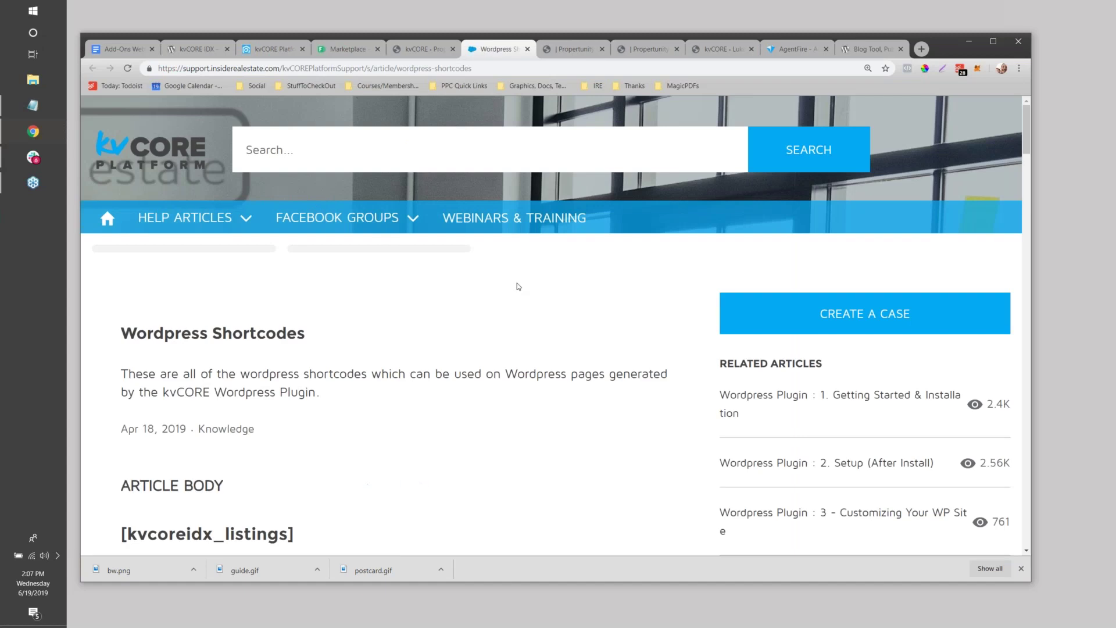
- Copy the [kvcoreidx_listings] shortcode heading from the support article
{"action": "scroll", "coordinate": [516, 285], "scroll_direction": "down", "scroll_amount": 4}
{"action": "left_click_drag", "start_coordinate": [124, 305], "coordinate": [301, 307]}
{"action": "scroll", "coordinate": [303, 306], "scroll_direction": "down", "scroll_amount": 2}
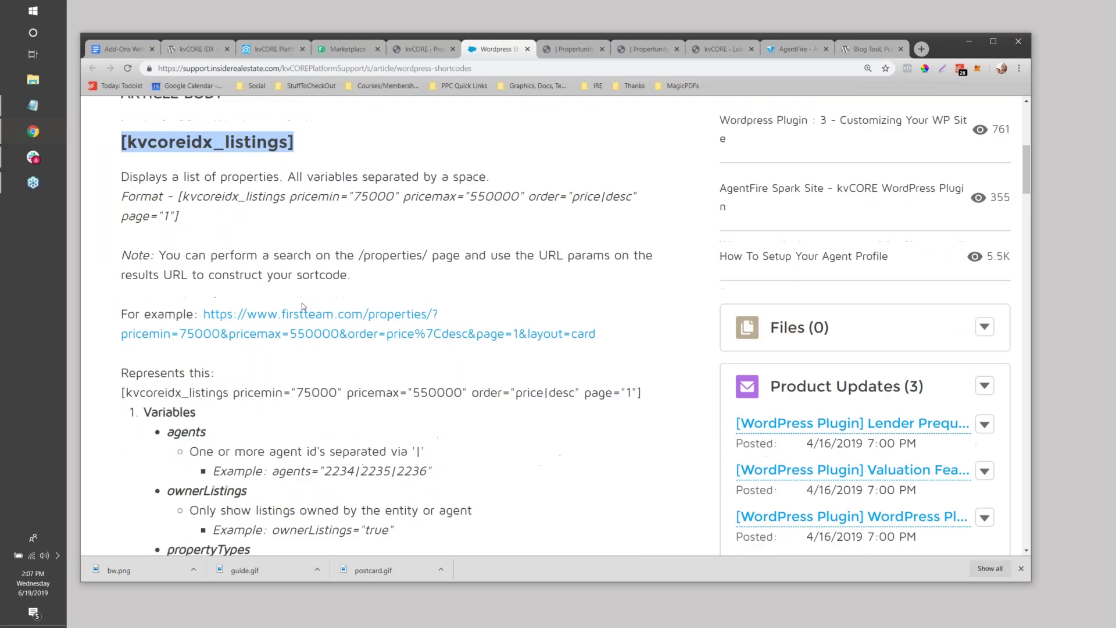
{"action": "left_click", "coordinate": [302, 302]}
{"action": "left_click_drag", "start_coordinate": [294, 198], "coordinate": [118, 198]}
{"action": "key", "text": "ctrl+c"}
{"action": "right_click", "coordinate": [147, 196]}
{"action": "left_click", "coordinate": [173, 204]}
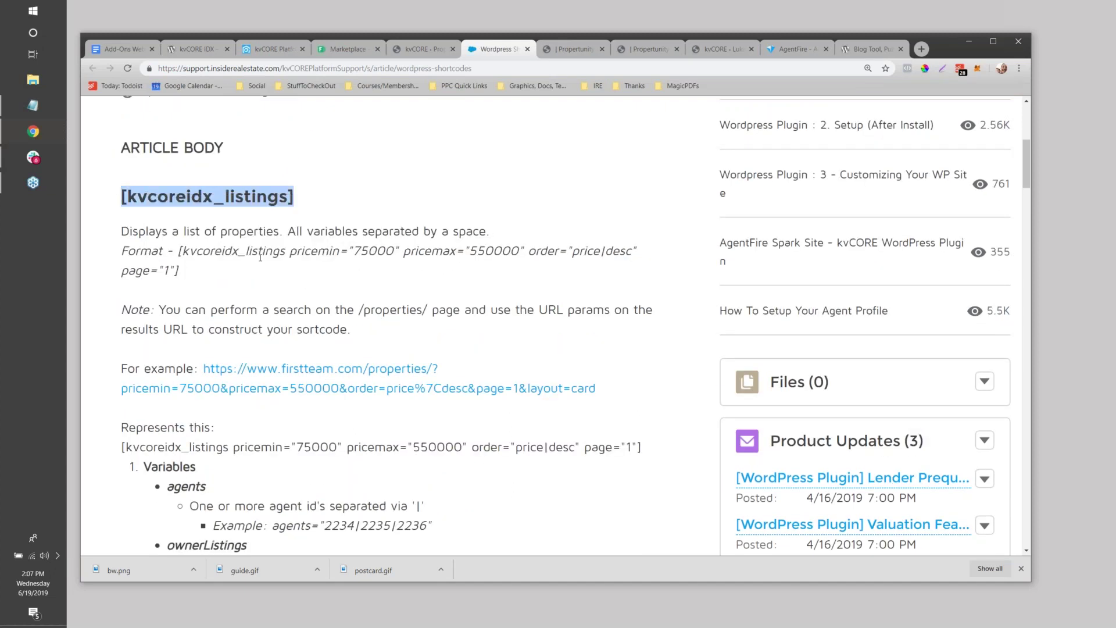
- Scroll through the remaining shortcodes, then return to the kvCORE IDX Settings
{"action": "scroll", "coordinate": [260, 256], "scroll_direction": "down", "scroll_amount": 10}
{"action": "scroll", "coordinate": [383, 325], "scroll_direction": "down", "scroll_amount": 10}
{"action": "scroll", "coordinate": [383, 325], "scroll_direction": "down", "scroll_amount": 14}
{"action": "scroll", "coordinate": [274, 289], "scroll_direction": "down", "scroll_amount": 10}
{"action": "scroll", "coordinate": [275, 288], "scroll_direction": "down", "scroll_amount": 10}
{"action": "scroll", "coordinate": [257, 296], "scroll_direction": "up", "scroll_amount": 10}
{"action": "left_click", "coordinate": [402, 51]}
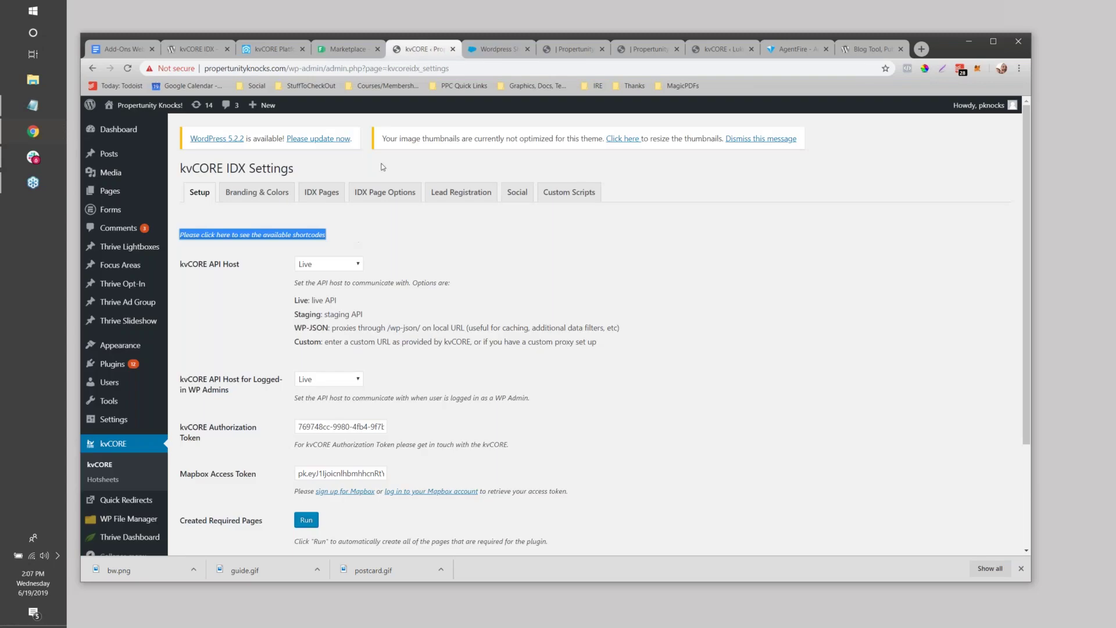
- Load the site's home page and open the Properties page for editing
{"action": "left_click_drag", "start_coordinate": [449, 68], "coordinate": [289, 68]}
{"action": "key", "text": "BackSpace"}
{"action": "key", "text": "Return"}
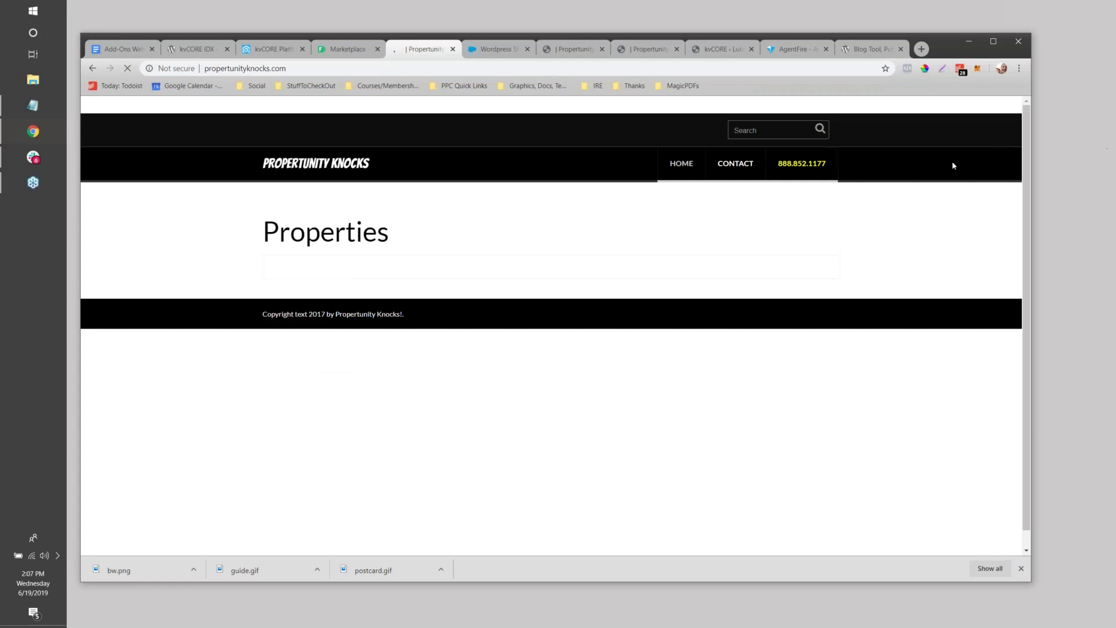
{"action": "left_click", "coordinate": [363, 105]}
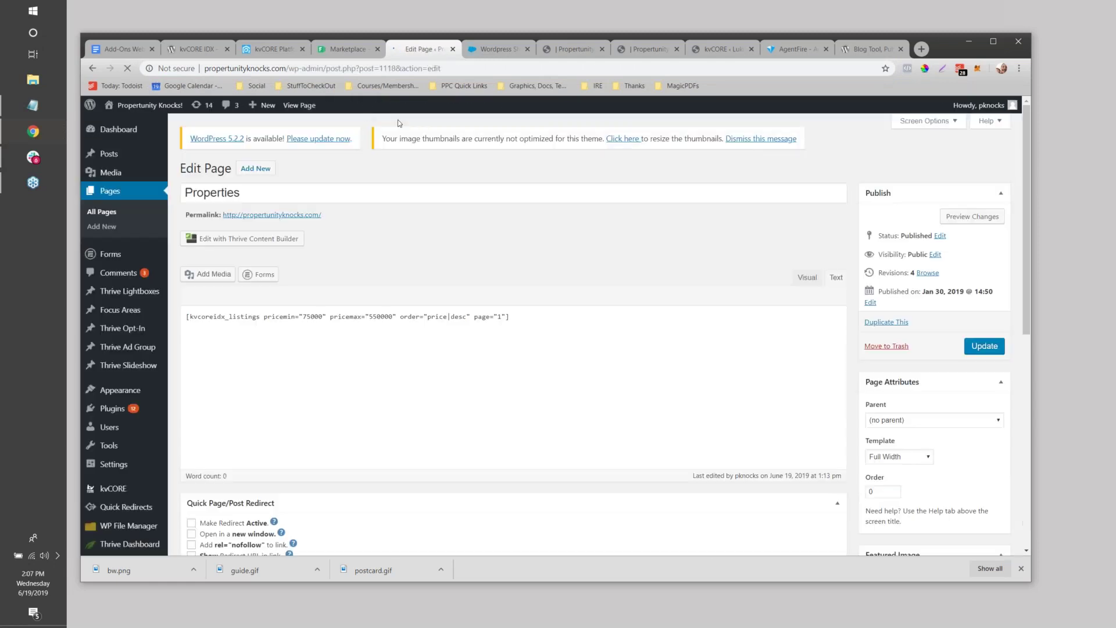
- Replace the long shortcode with [kvcoreidx_listings], update the page, and view it live
{"action": "double_click", "coordinate": [478, 330]}
{"action": "left_click_drag", "start_coordinate": [478, 331], "coordinate": [198, 327]}
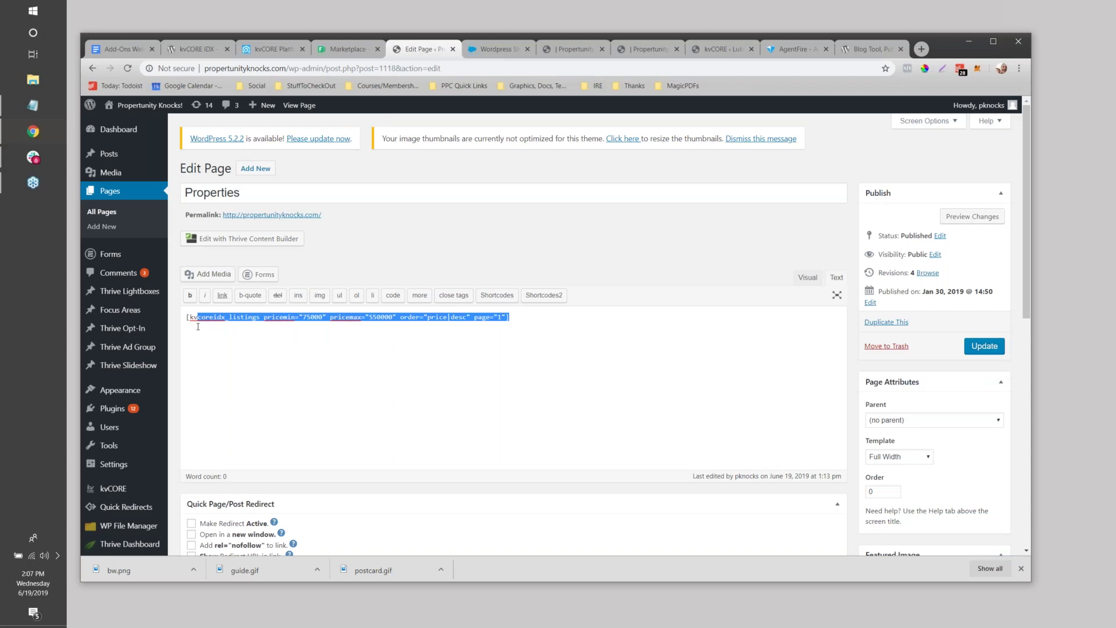
{"action": "left_click_drag", "start_coordinate": [494, 327], "coordinate": [119, 310]}
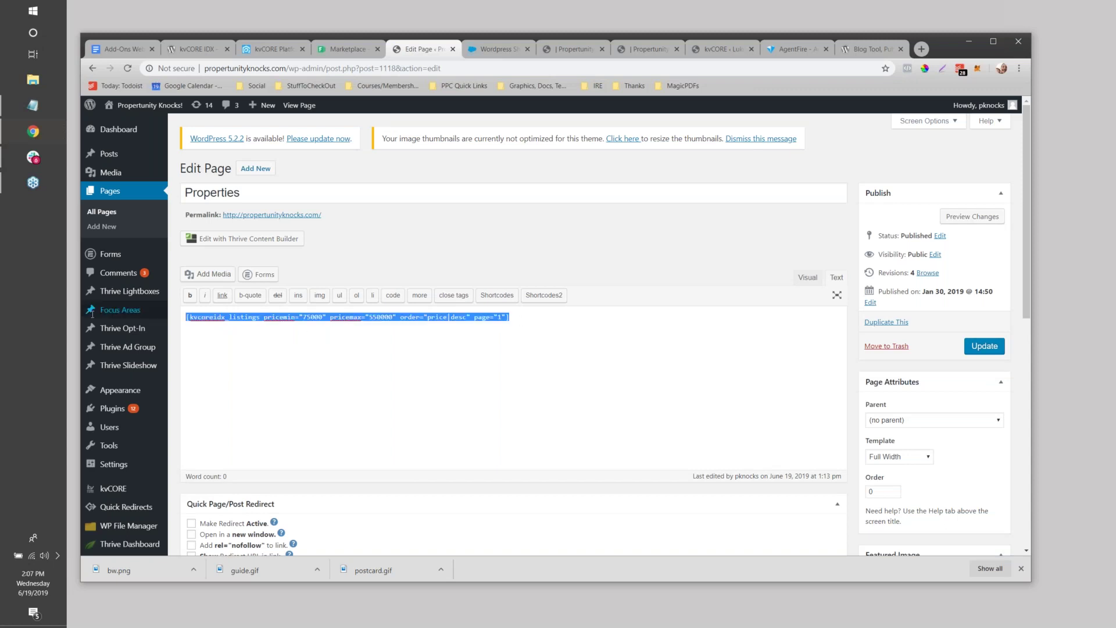
{"action": "key", "text": "ctrl+v"}
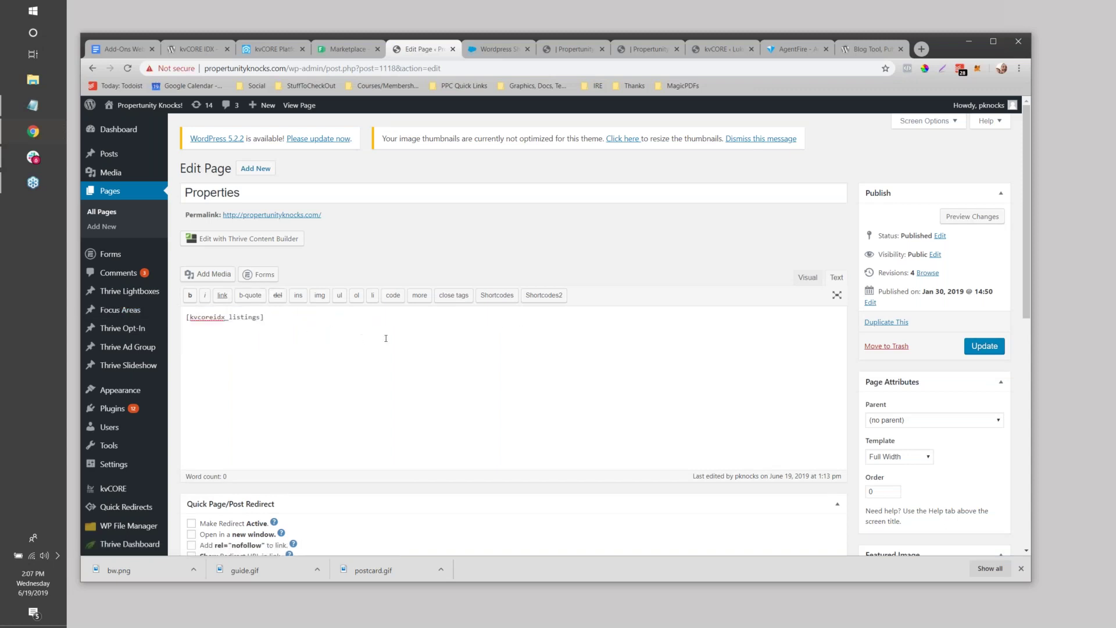
{"action": "left_click", "coordinate": [982, 345]}
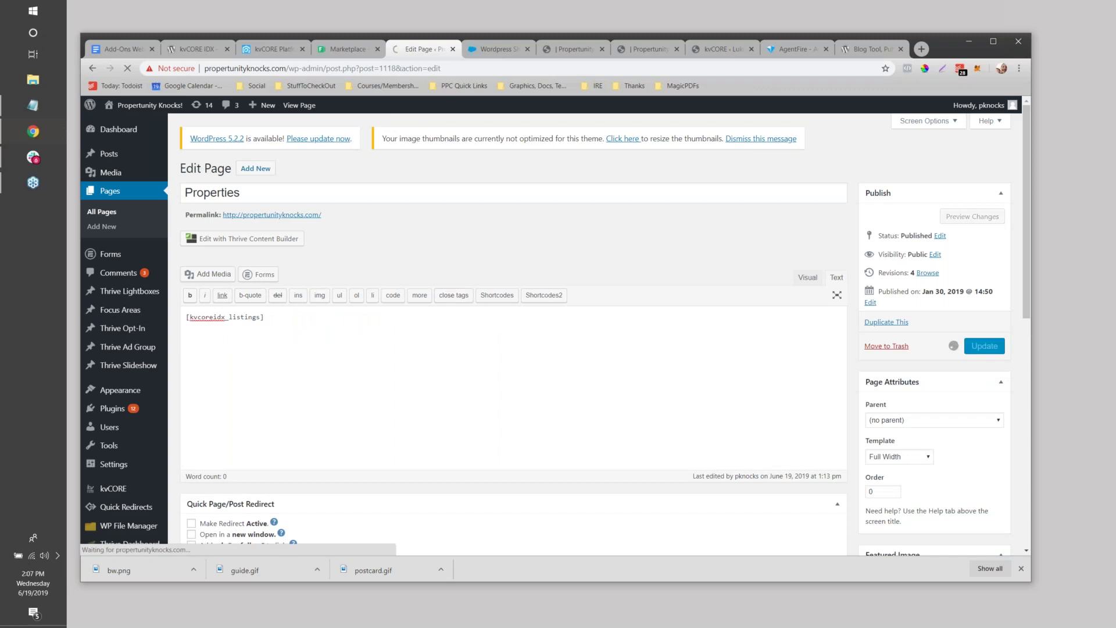
{"action": "left_click", "coordinate": [272, 246]}
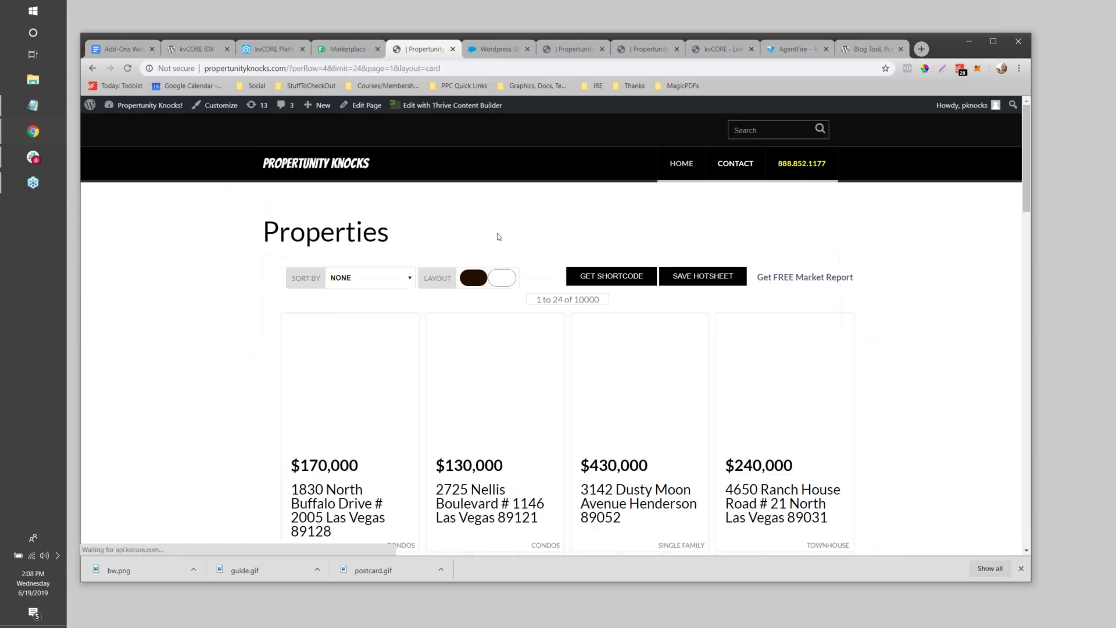
- Scroll through the kvCORE listing cards on the live Properties page
{"action": "scroll", "coordinate": [491, 238], "scroll_direction": "down", "scroll_amount": 6}
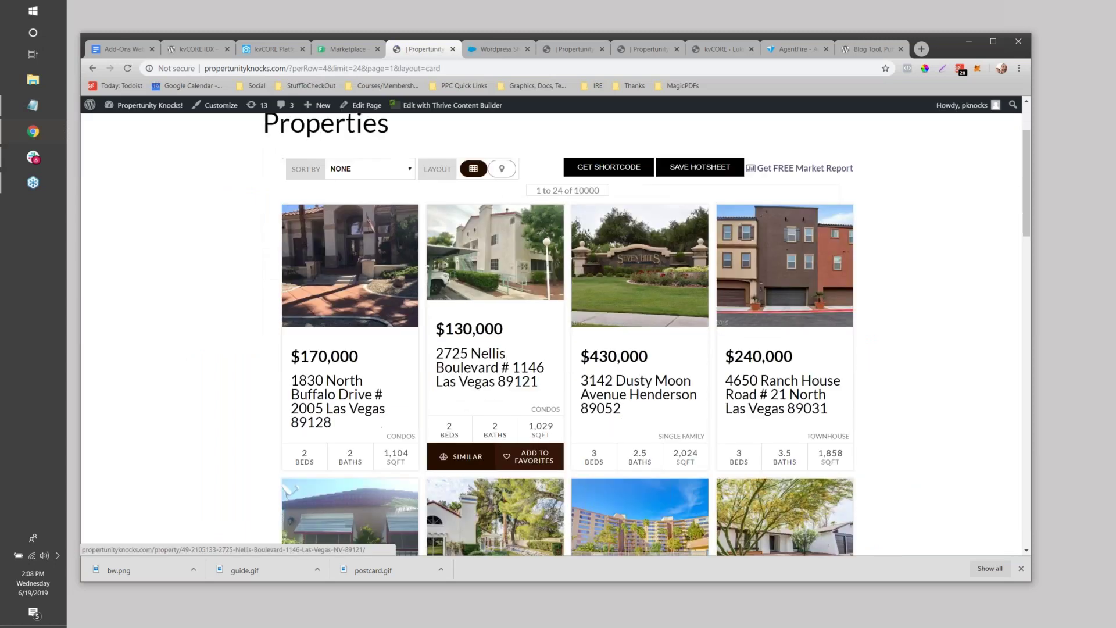
{"action": "scroll", "coordinate": [442, 296], "scroll_direction": "down", "scroll_amount": 6}
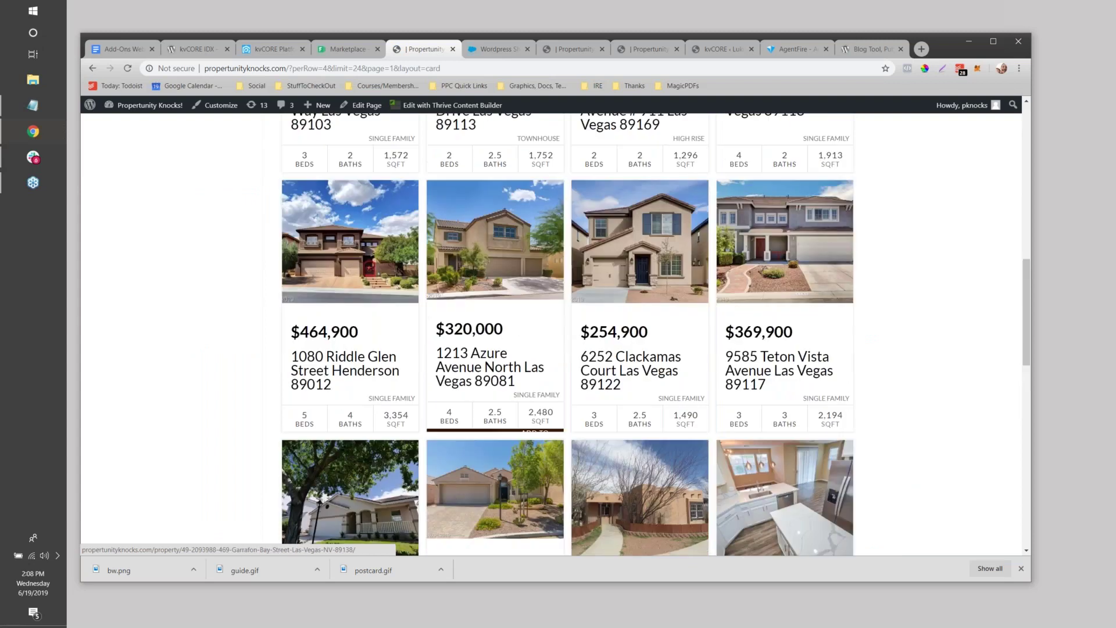
{"action": "scroll", "coordinate": [442, 296], "scroll_direction": "up", "scroll_amount": 12}
- Switch to the price-sorted Properties page and browse its $550,000 listings, sorted high to low
{"action": "left_click", "coordinate": [587, 48]}
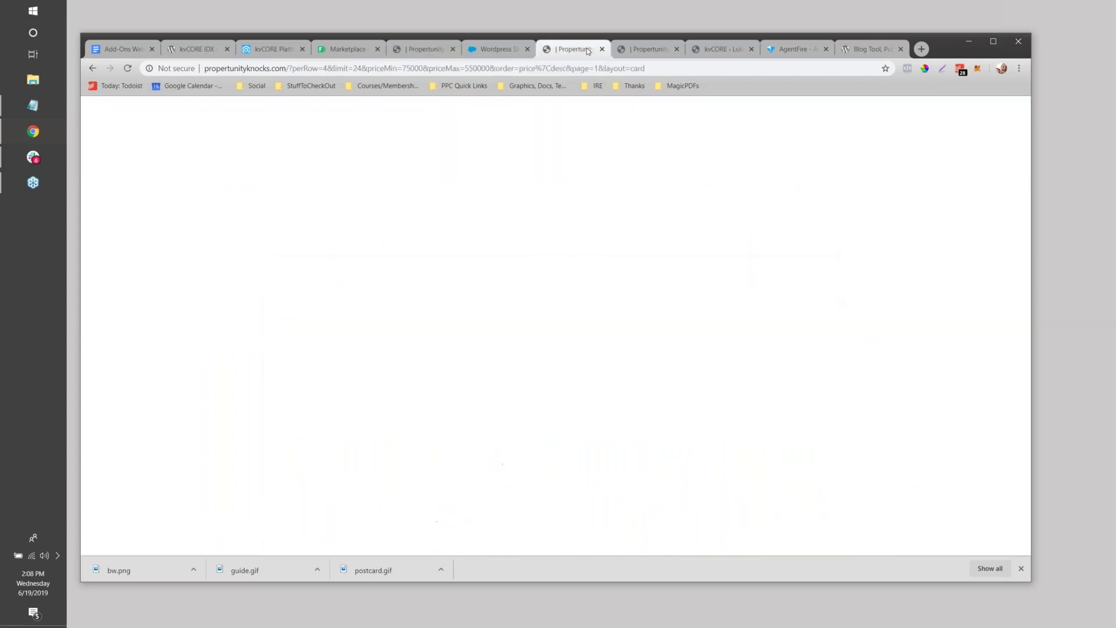
{"action": "left_click", "coordinate": [639, 50]}
{"action": "left_click", "coordinate": [581, 50]}
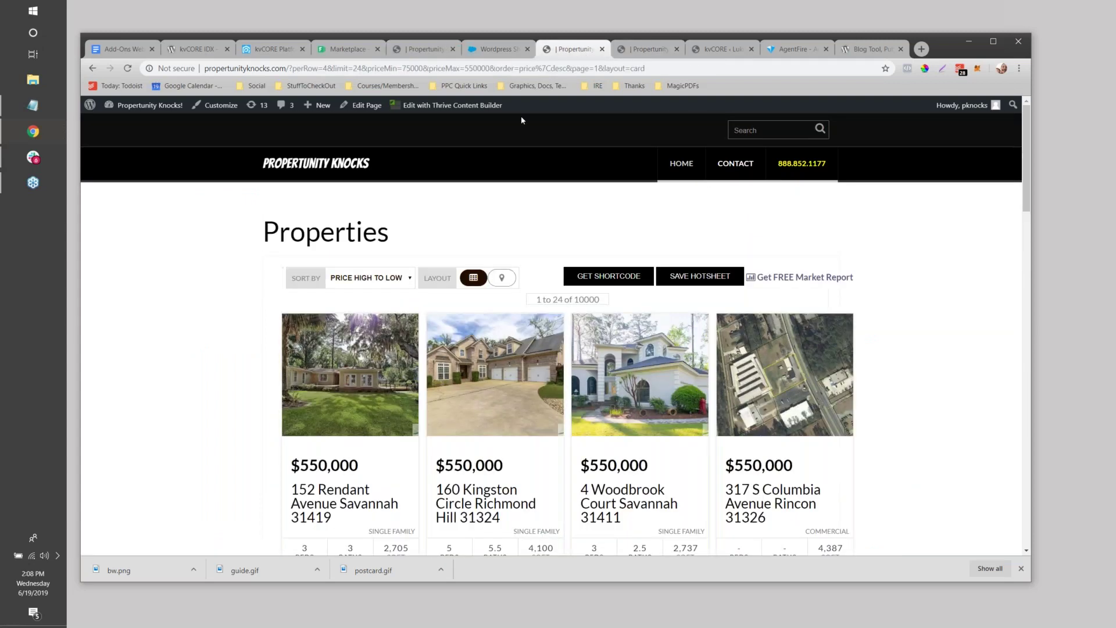
{"action": "scroll", "coordinate": [542, 345], "scroll_direction": "down", "scroll_amount": 1}
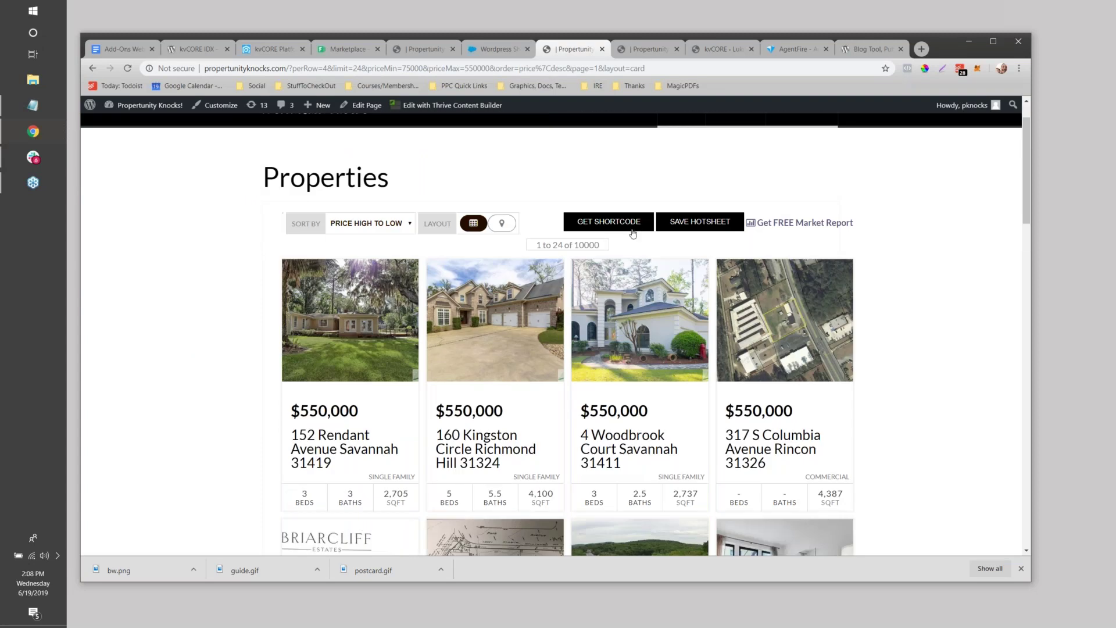
{"action": "scroll", "coordinate": [627, 279], "scroll_direction": "down", "scroll_amount": 1}
{"action": "scroll", "coordinate": [639, 326], "scroll_direction": "up", "scroll_amount": 2}
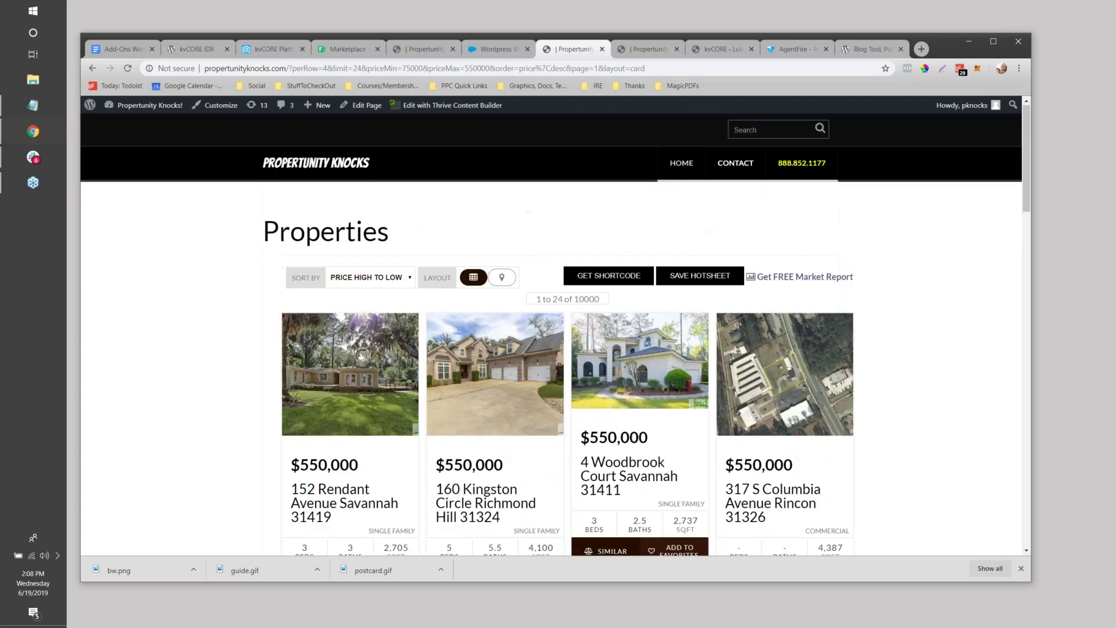
{"action": "scroll", "coordinate": [640, 326], "scroll_direction": "down", "scroll_amount": 2}
{"action": "scroll", "coordinate": [494, 326], "scroll_direction": "down", "scroll_amount": 2}
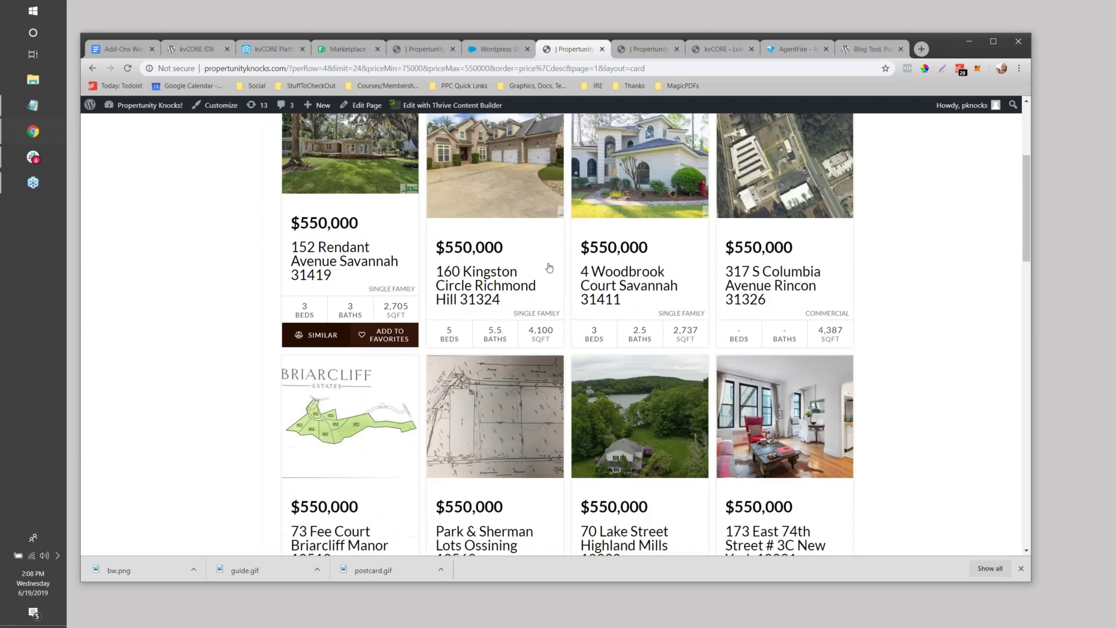
{"action": "scroll", "coordinate": [494, 326], "scroll_direction": "down", "scroll_amount": 2}
{"action": "scroll", "coordinate": [349, 378], "scroll_direction": "up", "scroll_amount": 6}
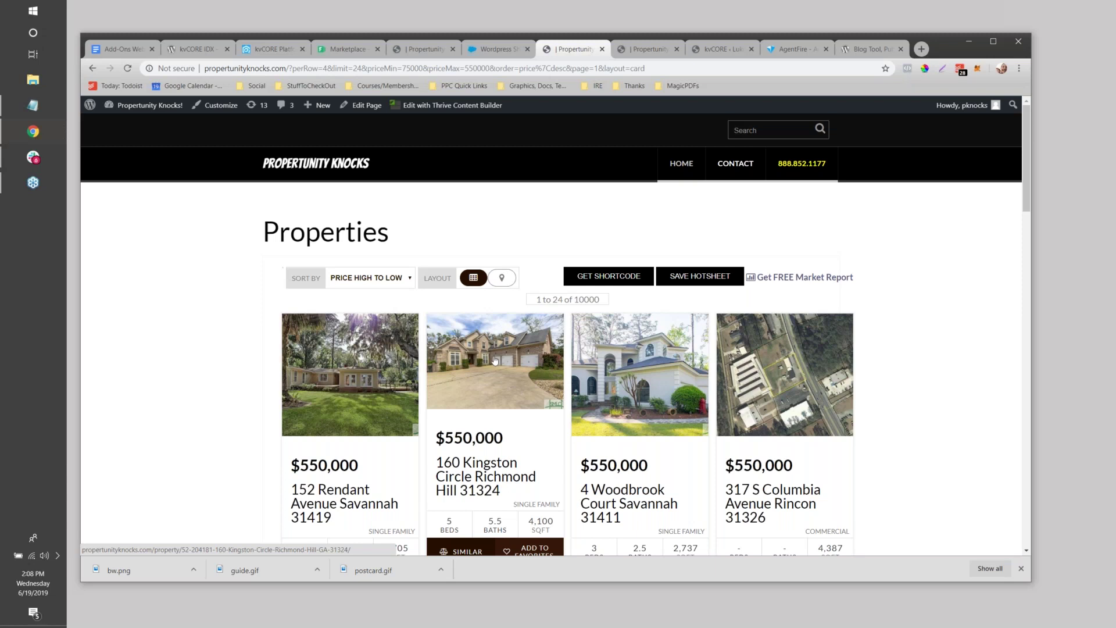
- Go from the Properties page editor to the kvCORE IDX Branding & Colors tab
{"action": "left_click", "coordinate": [451, 105]}
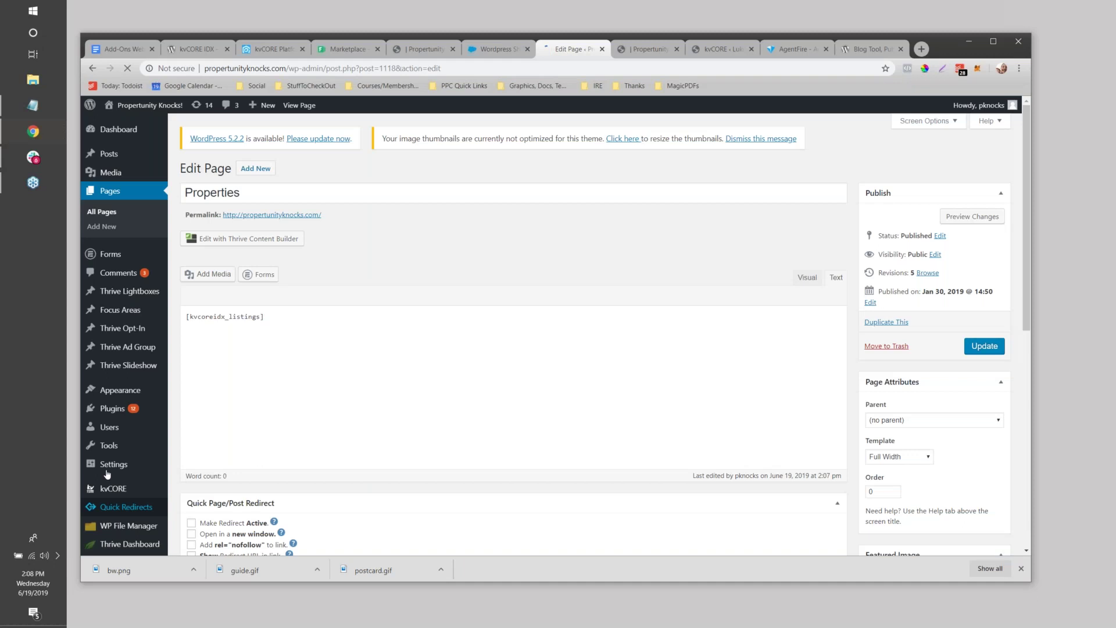
{"action": "scroll", "coordinate": [93, 442], "scroll_direction": "down", "scroll_amount": 1}
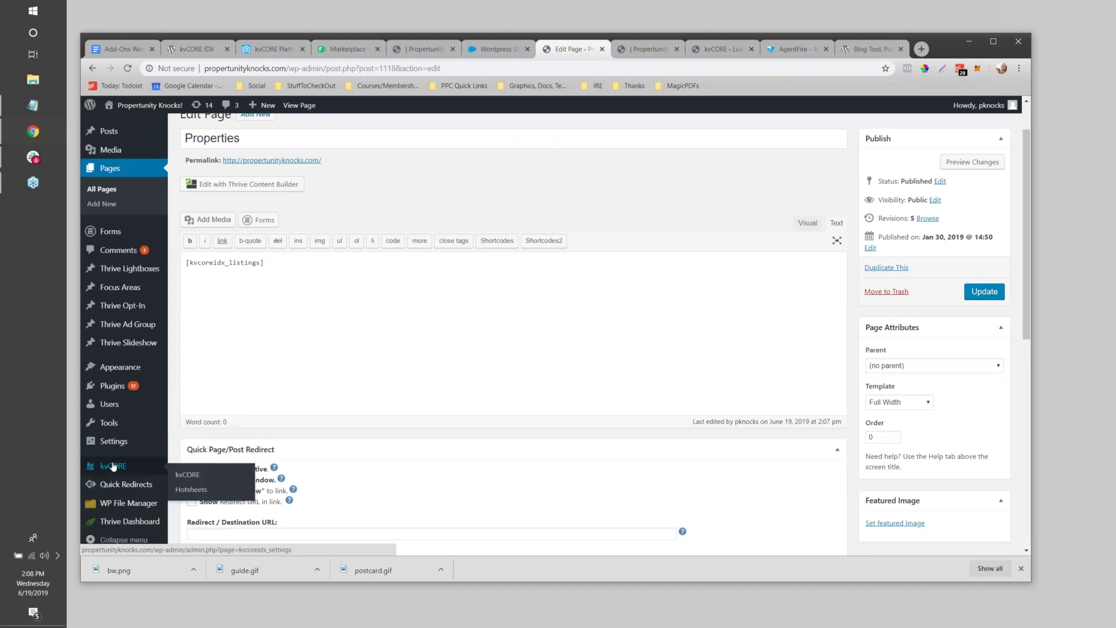
{"action": "left_click", "coordinate": [113, 466]}
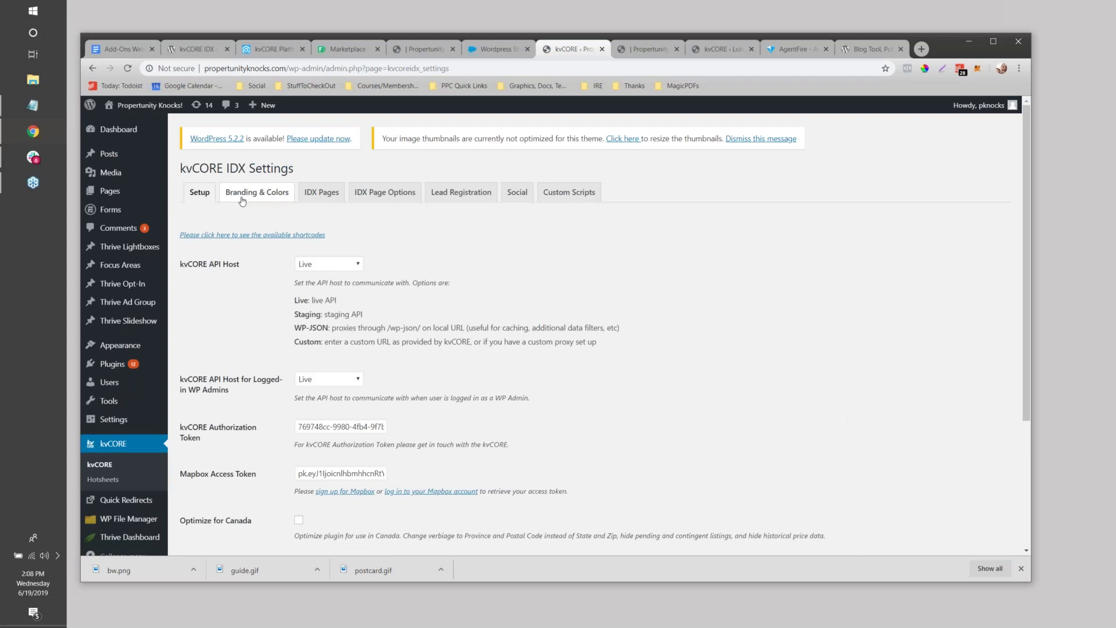
{"action": "left_click", "coordinate": [242, 197]}
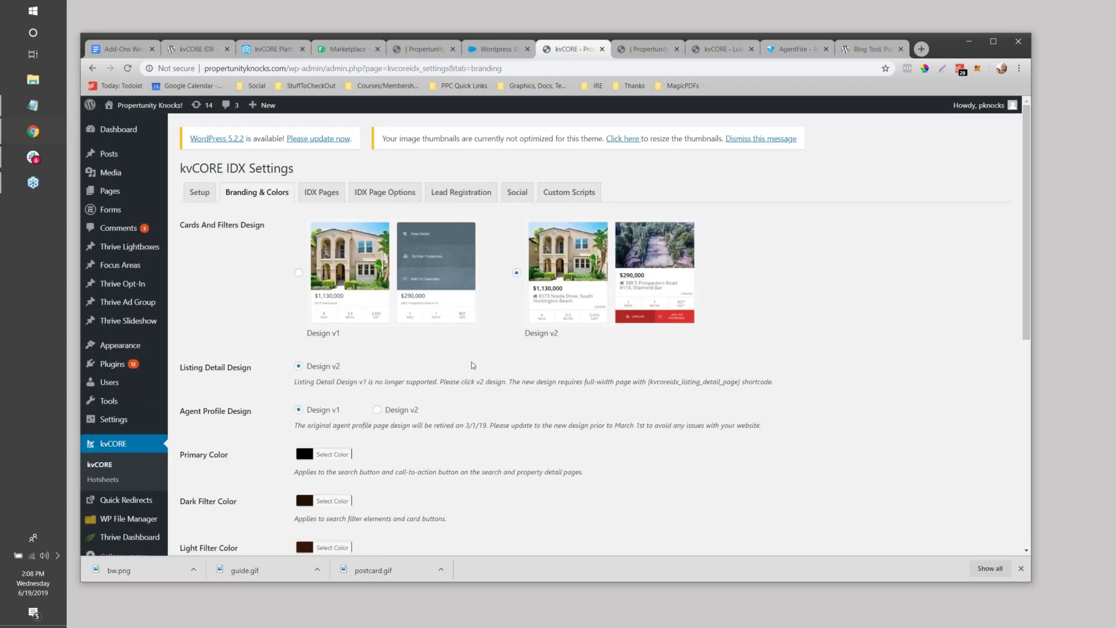
- Review Cards Design v1 and open and close the #000000 Primary Color picker twice
{"action": "scroll", "coordinate": [302, 221], "scroll_direction": "down", "scroll_amount": 1}
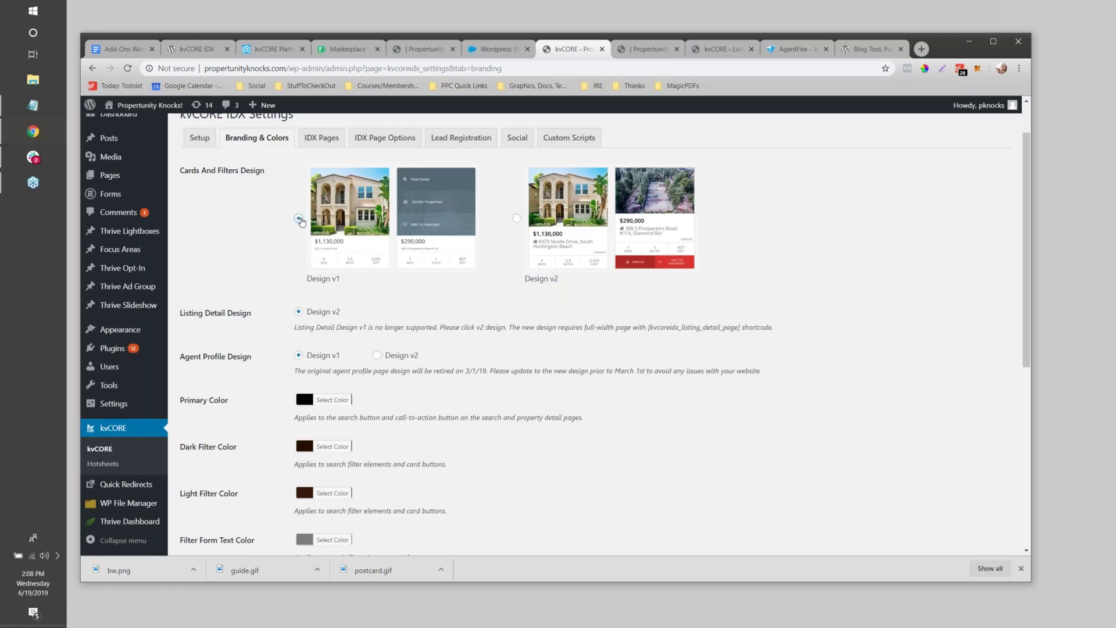
{"action": "scroll", "coordinate": [442, 291], "scroll_direction": "down", "scroll_amount": 2}
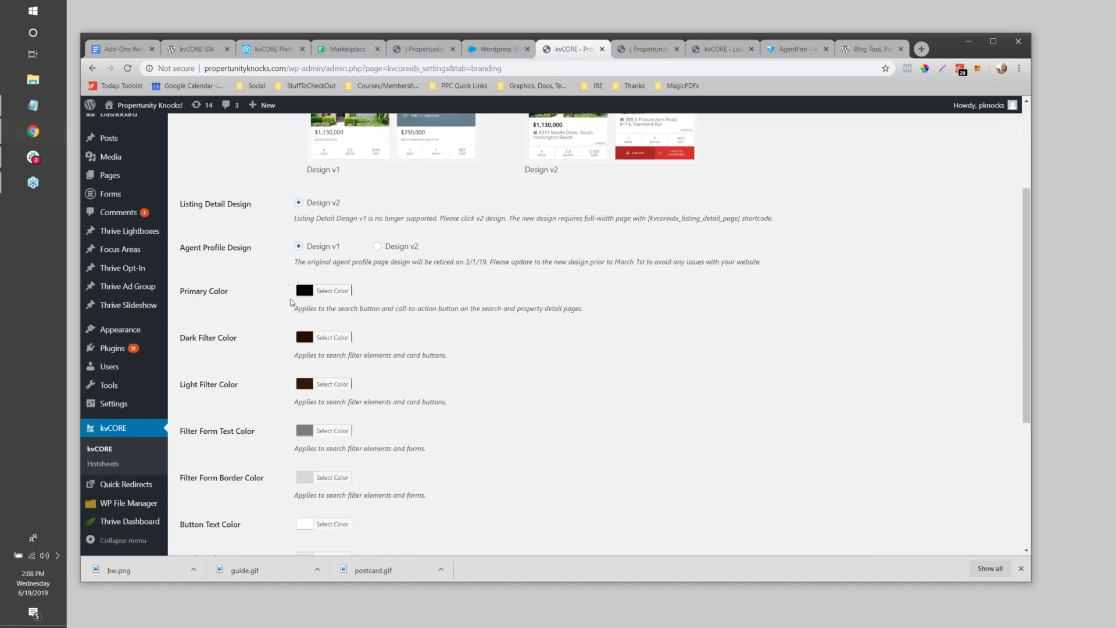
{"action": "left_click", "coordinate": [332, 291]}
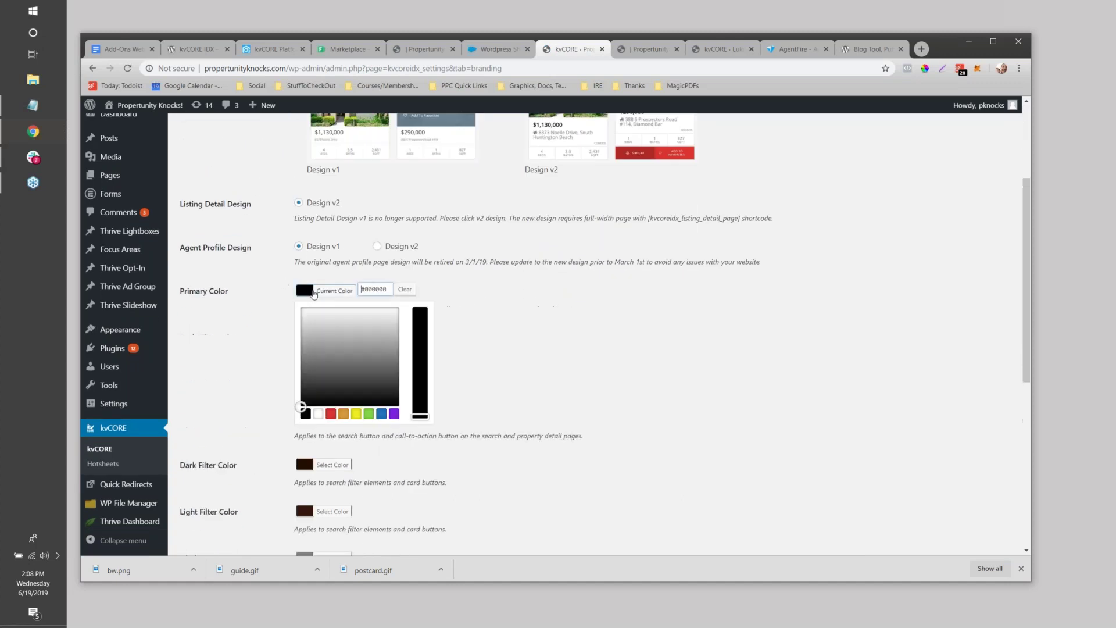
{"action": "left_click", "coordinate": [236, 372]}
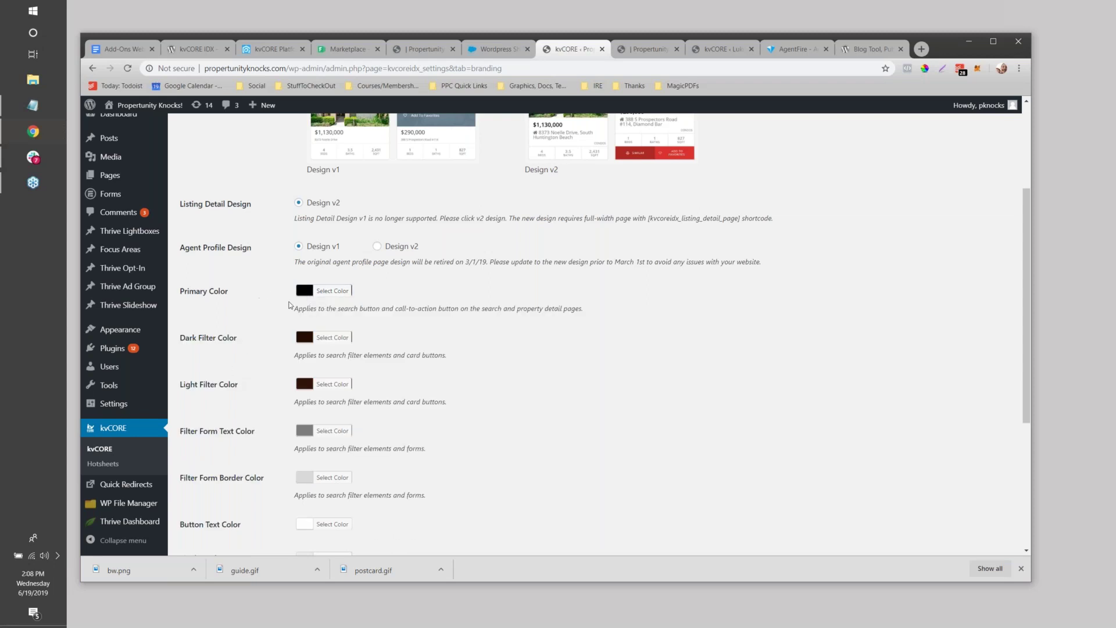
{"action": "scroll", "coordinate": [289, 304], "scroll_direction": "down", "scroll_amount": 5}
{"action": "scroll", "coordinate": [286, 271], "scroll_direction": "up", "scroll_amount": 4}
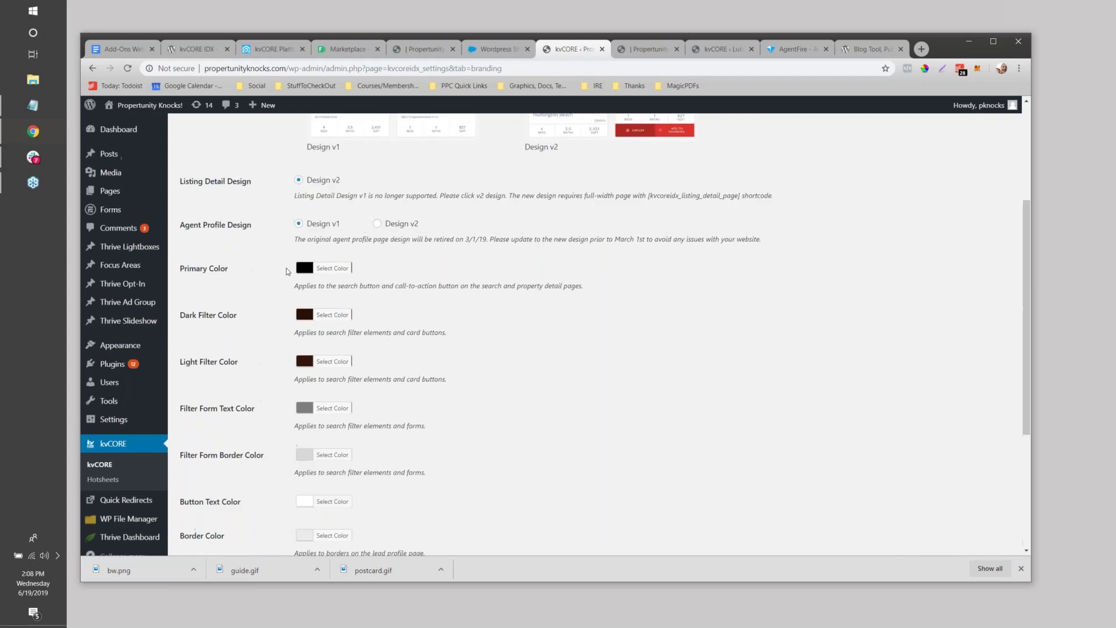
{"action": "left_click", "coordinate": [304, 269]}
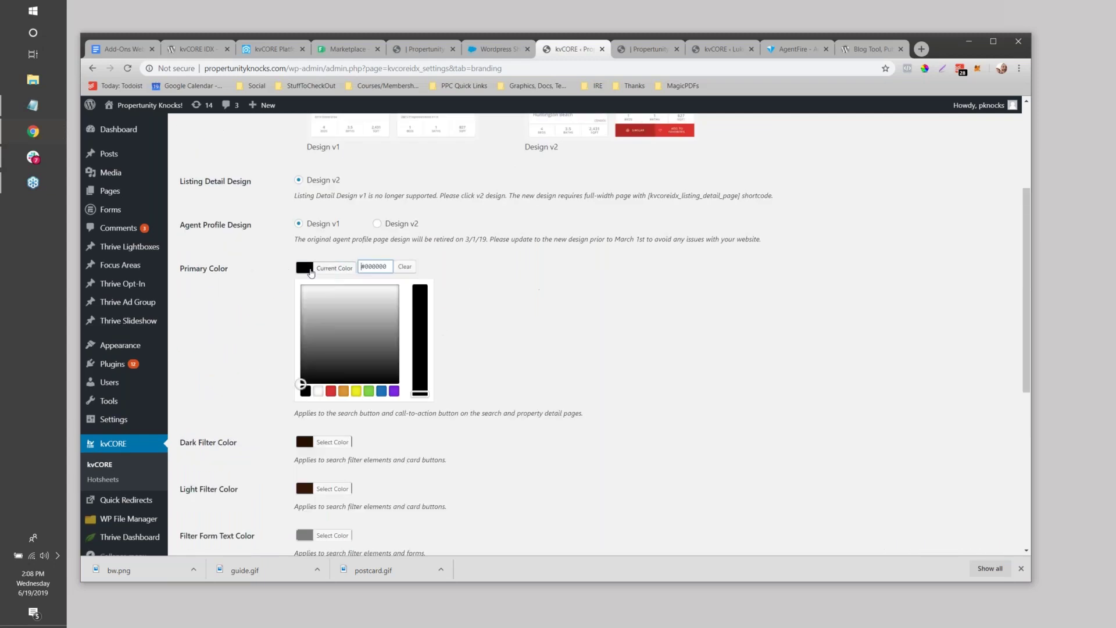
{"action": "left_click", "coordinate": [235, 313]}
{"action": "scroll", "coordinate": [325, 320], "scroll_direction": "down", "scroll_amount": 4}
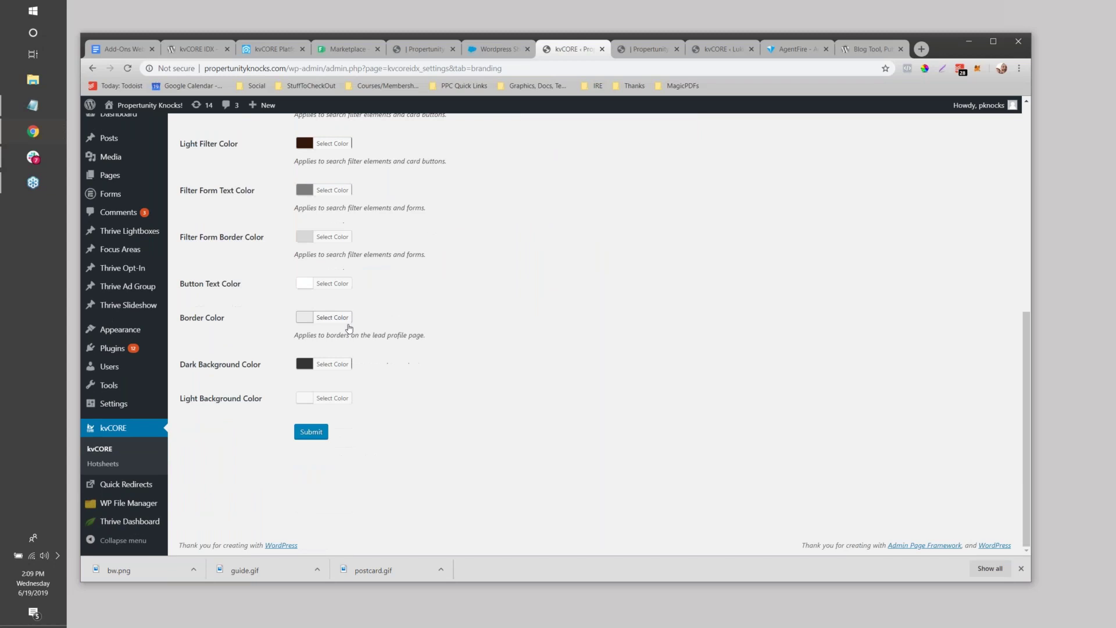
{"action": "scroll", "coordinate": [386, 406], "scroll_direction": "up", "scroll_amount": 6}
{"action": "scroll", "coordinate": [349, 360], "scroll_direction": "up", "scroll_amount": 1}
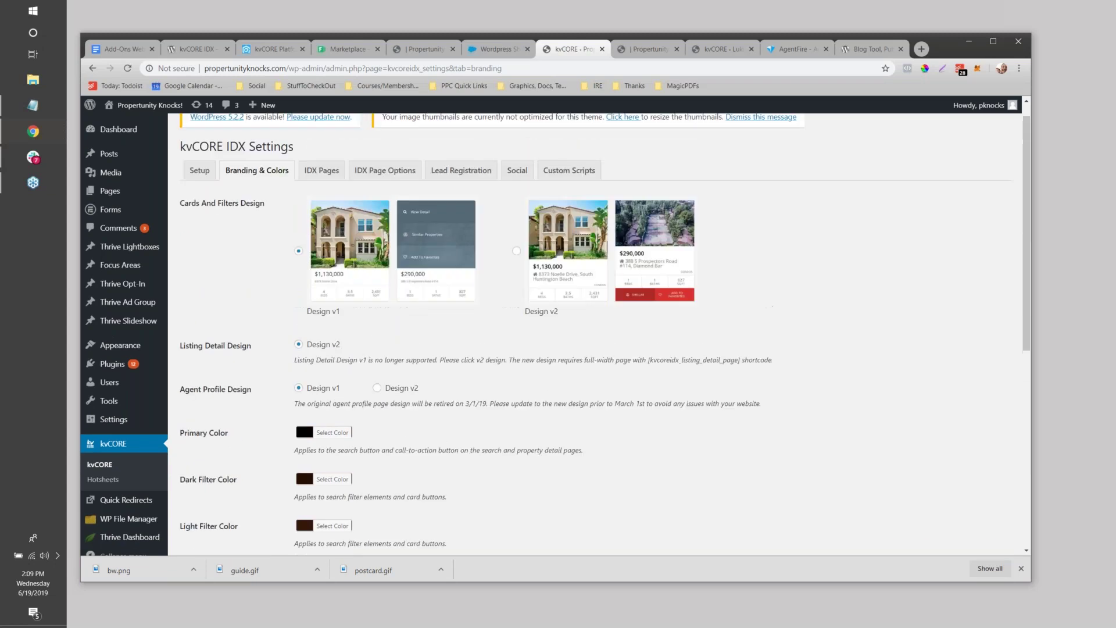
- Review the kvCORE IDX Pages page-assignment dropdowns
{"action": "left_click", "coordinate": [319, 192]}
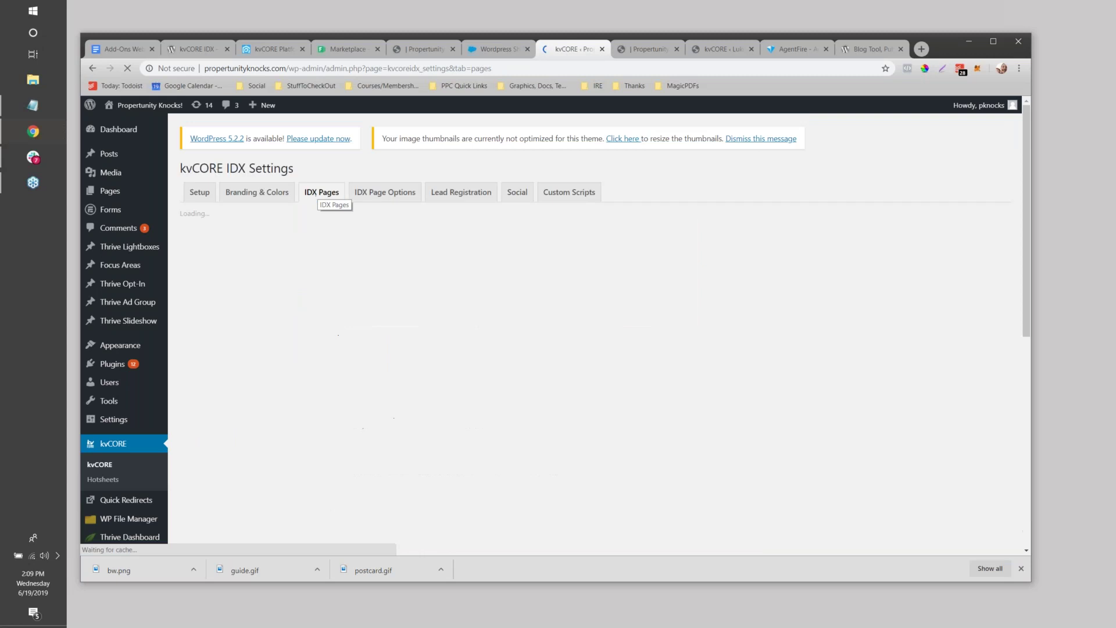
{"action": "scroll", "coordinate": [250, 232], "scroll_direction": "down", "scroll_amount": 1}
{"action": "scroll", "coordinate": [267, 244], "scroll_direction": "up", "scroll_amount": 1}
{"action": "scroll", "coordinate": [303, 267], "scroll_direction": "down", "scroll_amount": 3}
{"action": "scroll", "coordinate": [316, 280], "scroll_direction": "down", "scroll_amount": 4}
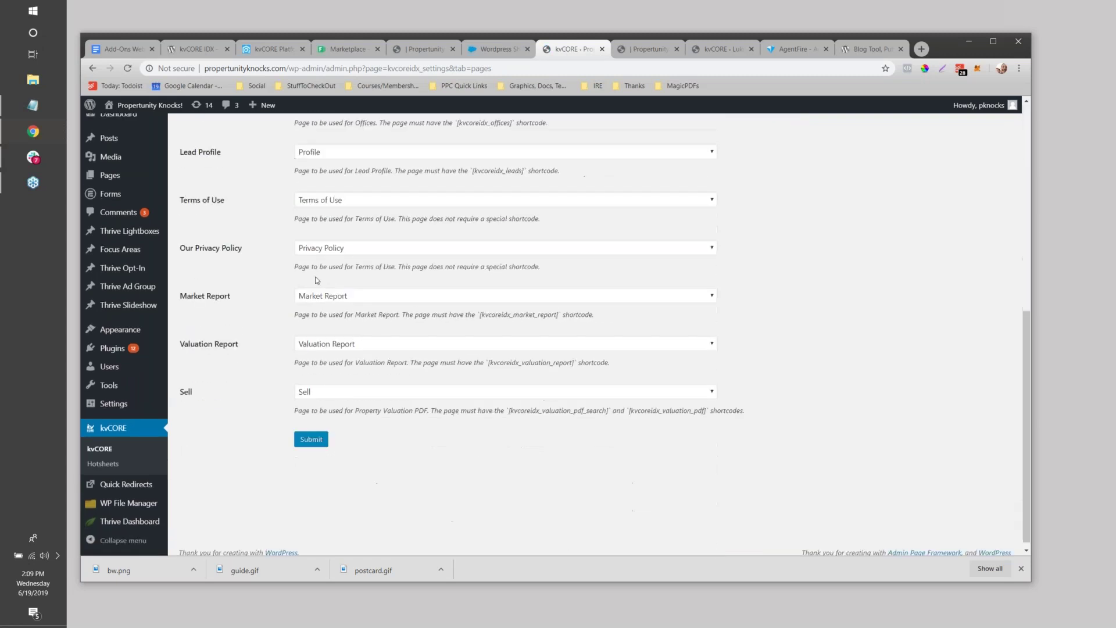
{"action": "scroll", "coordinate": [239, 385], "scroll_direction": "up", "scroll_amount": 10}
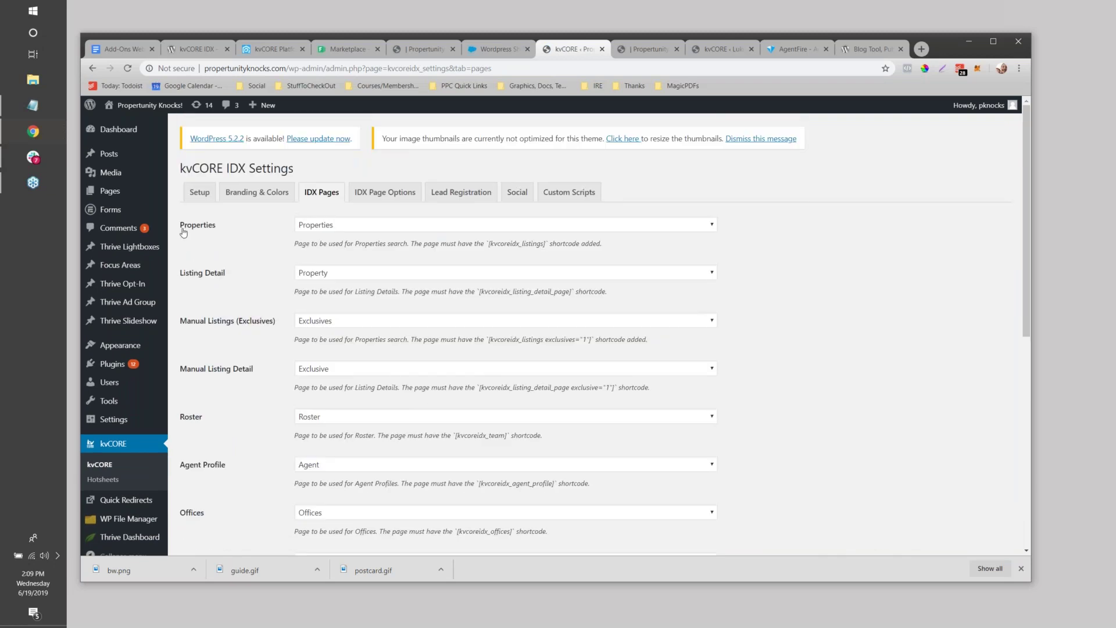
{"action": "scroll", "coordinate": [203, 256], "scroll_direction": "down", "scroll_amount": 2}
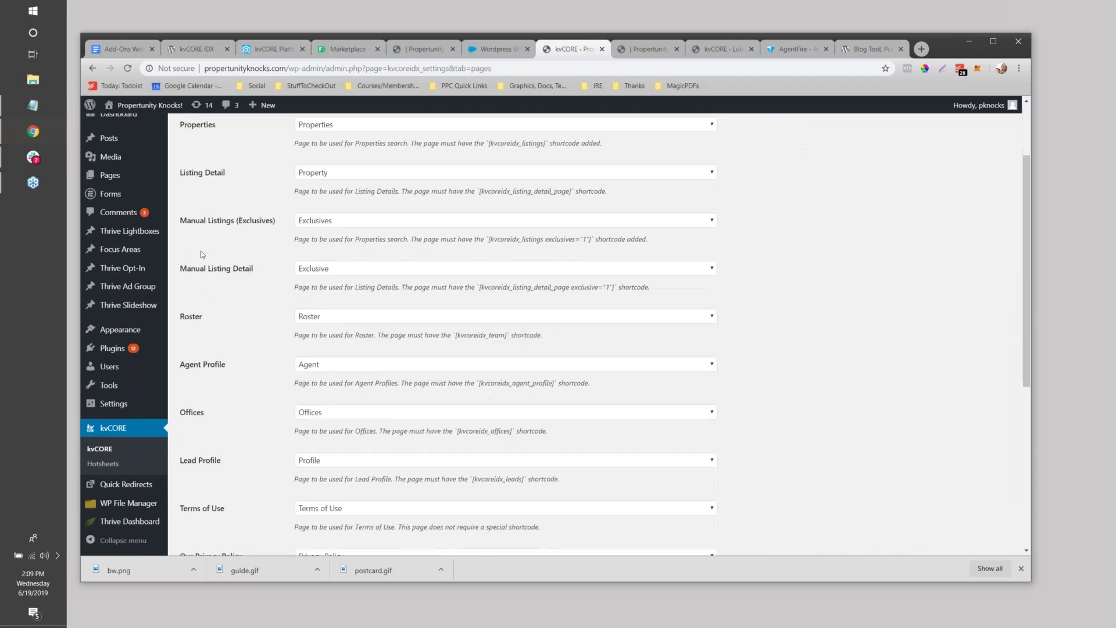
- Keep Exclusives as the exclusive listings page, then go to IDX Page Options
{"action": "left_click", "coordinate": [307, 218]}
{"action": "left_click", "coordinate": [273, 249]}
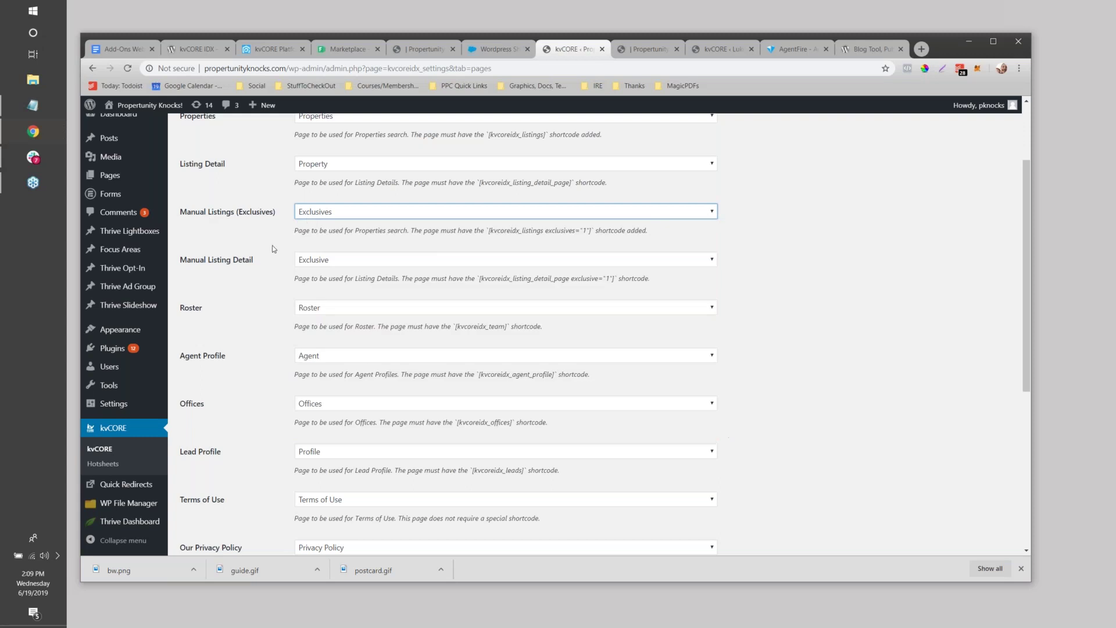
{"action": "scroll", "coordinate": [257, 291], "scroll_direction": "down", "scroll_amount": 5}
{"action": "scroll", "coordinate": [375, 349], "scroll_direction": "up", "scroll_amount": 8}
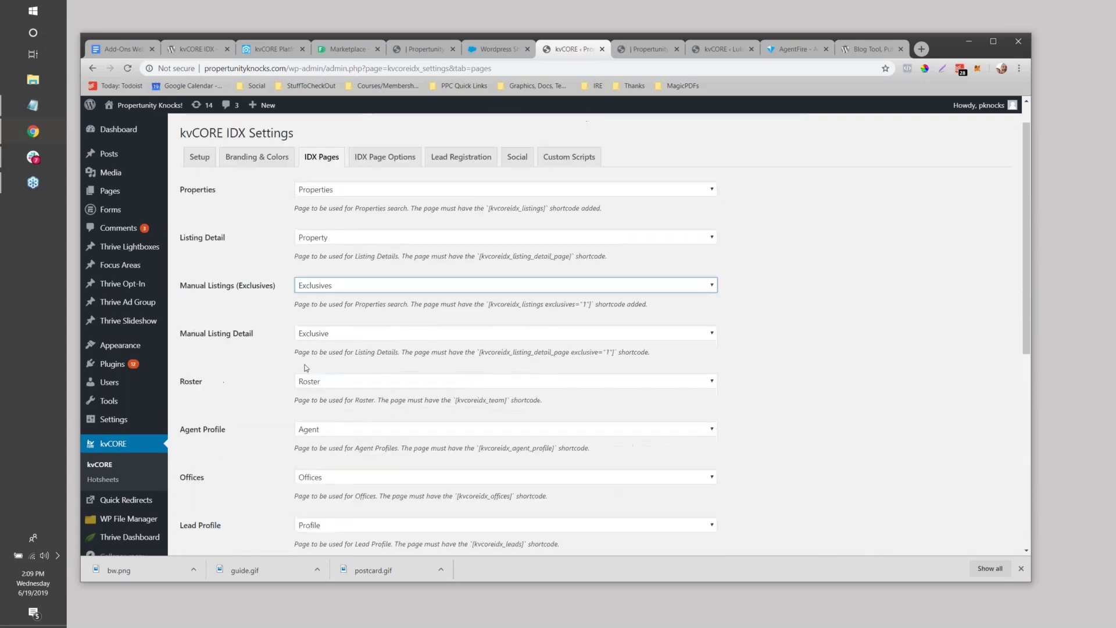
{"action": "scroll", "coordinate": [324, 400], "scroll_direction": "down", "scroll_amount": 6}
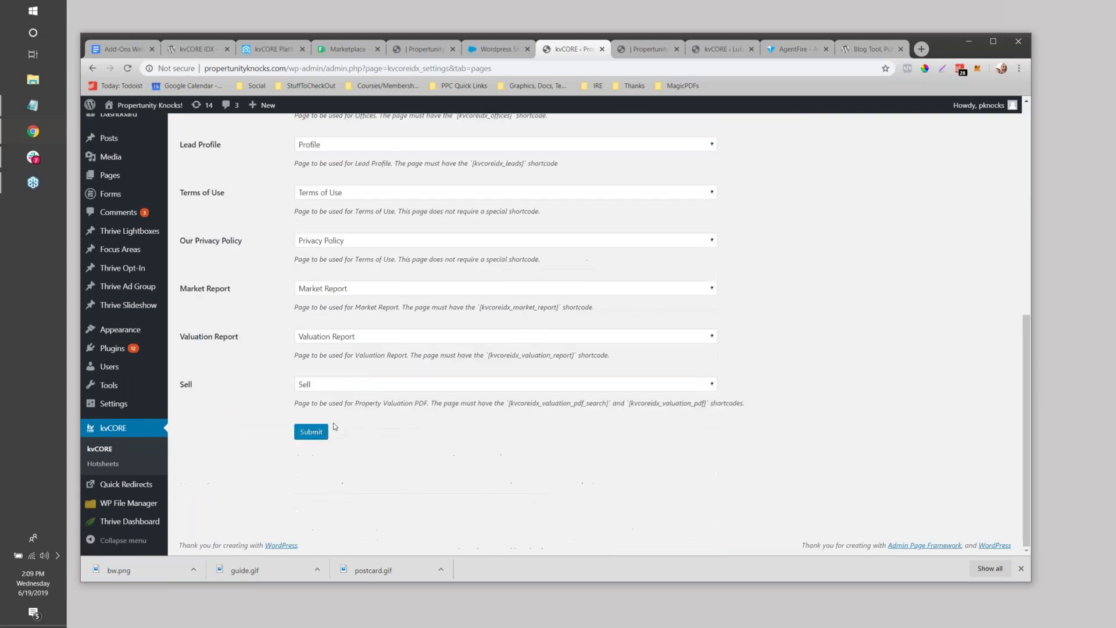
{"action": "scroll", "coordinate": [333, 423], "scroll_direction": "up", "scroll_amount": 4}
{"action": "scroll", "coordinate": [334, 423], "scroll_direction": "up", "scroll_amount": 3}
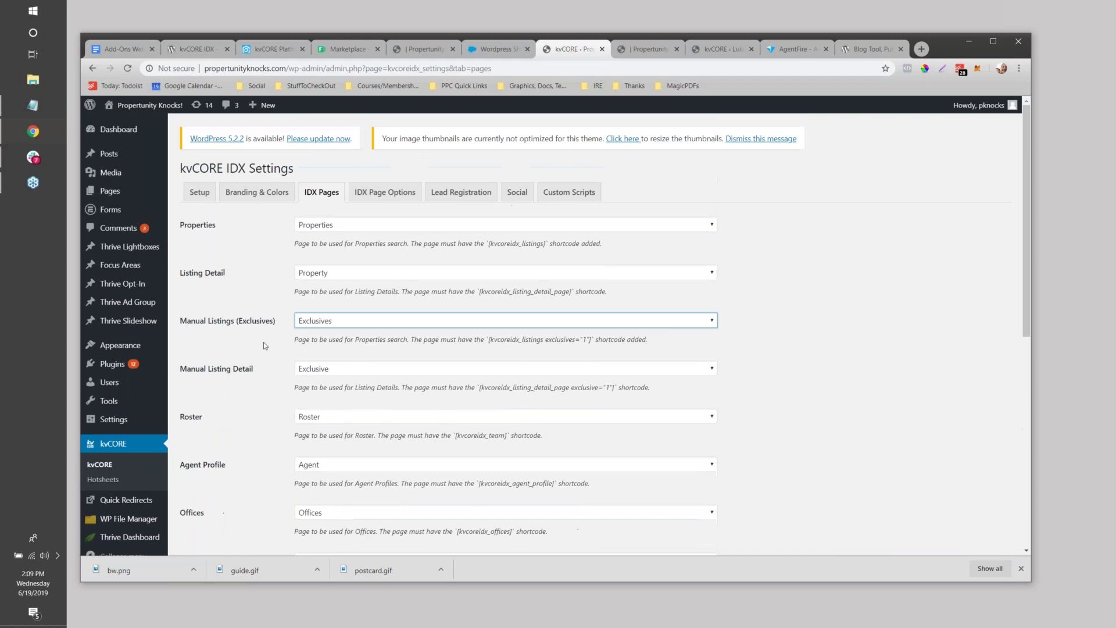
{"action": "left_click", "coordinate": [361, 196]}
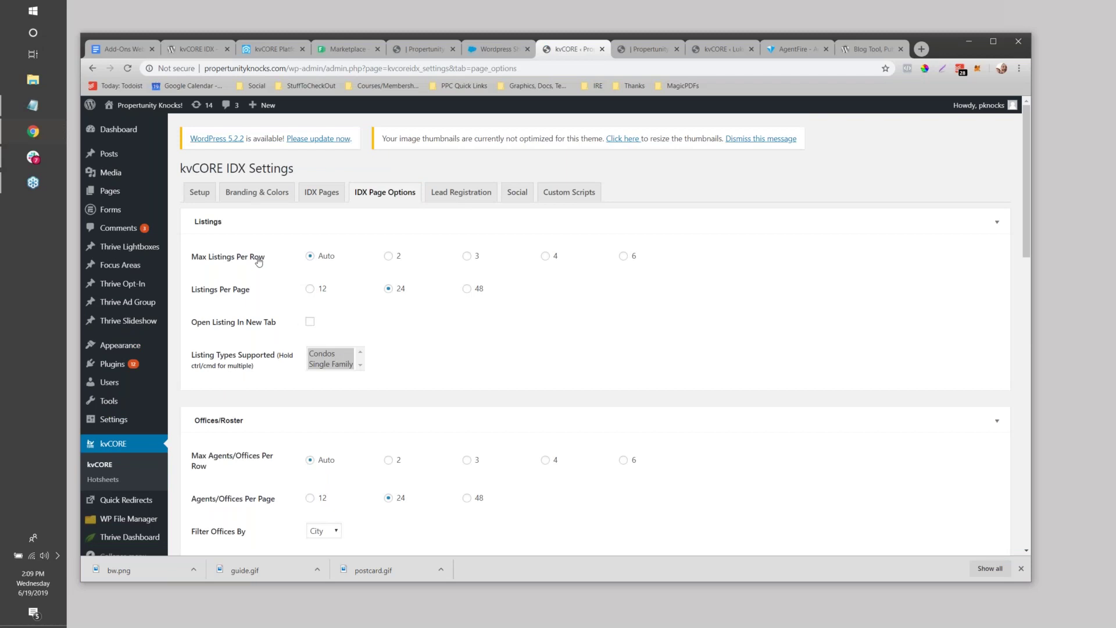
- Set listings to 6 per row and 48 per page, opening in a new tab
{"action": "left_click", "coordinate": [624, 257]}
{"action": "left_click", "coordinate": [467, 288]}
{"action": "scroll", "coordinate": [309, 227], "scroll_direction": "down", "scroll_amount": 2}
{"action": "left_click", "coordinate": [310, 212]}
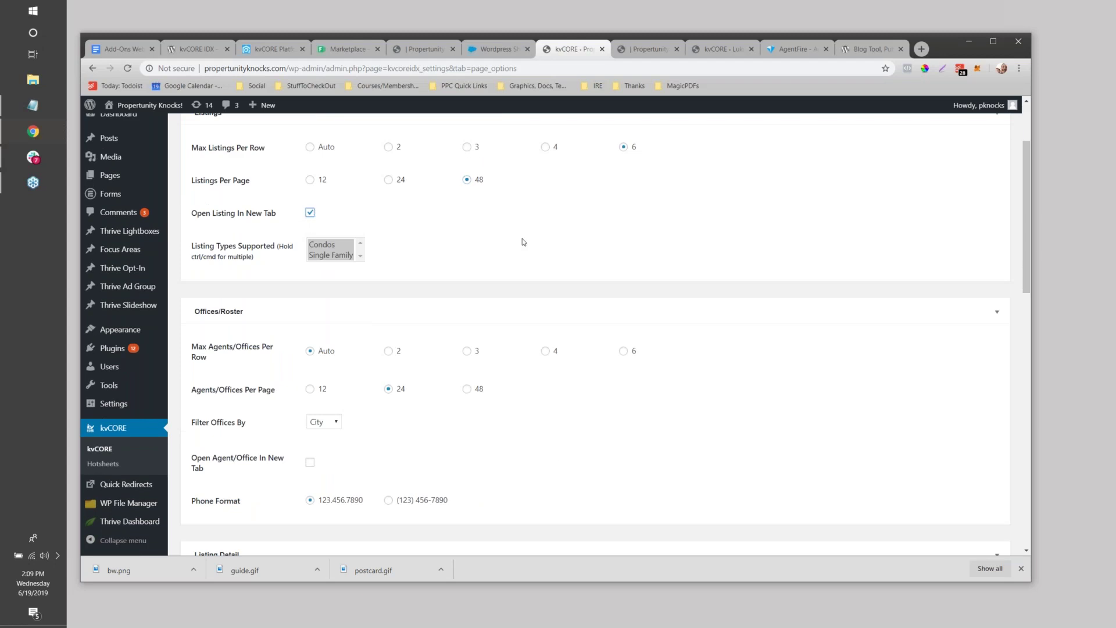
{"action": "scroll", "coordinate": [518, 272], "scroll_direction": "up", "scroll_amount": 2}
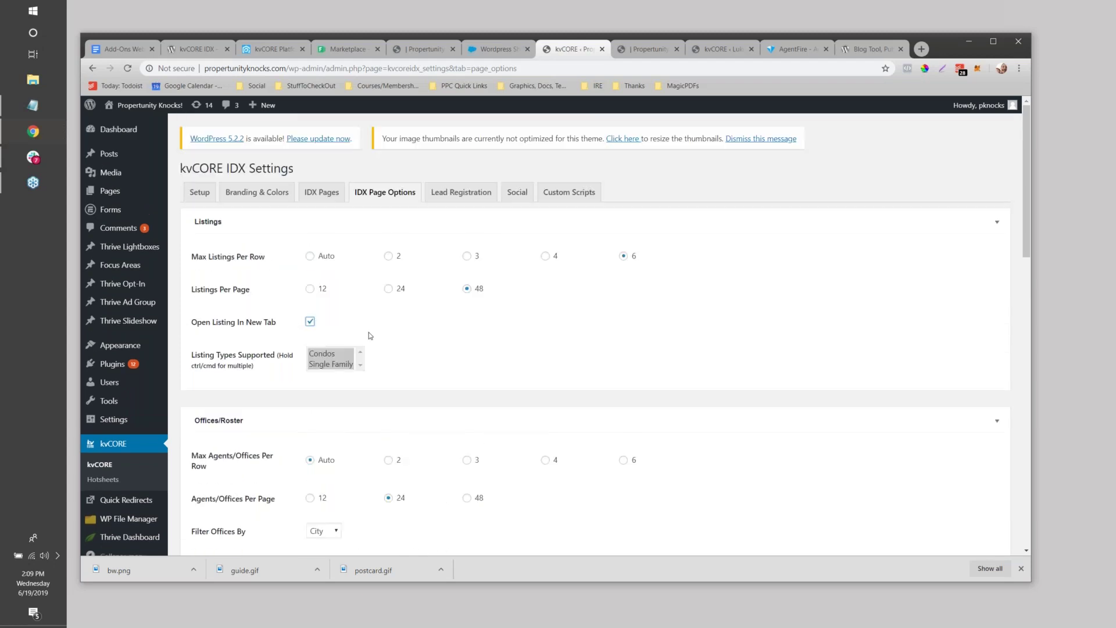
{"action": "scroll", "coordinate": [371, 339], "scroll_direction": "down", "scroll_amount": 1}
{"action": "left_click_drag", "start_coordinate": [325, 298], "coordinate": [337, 309]}
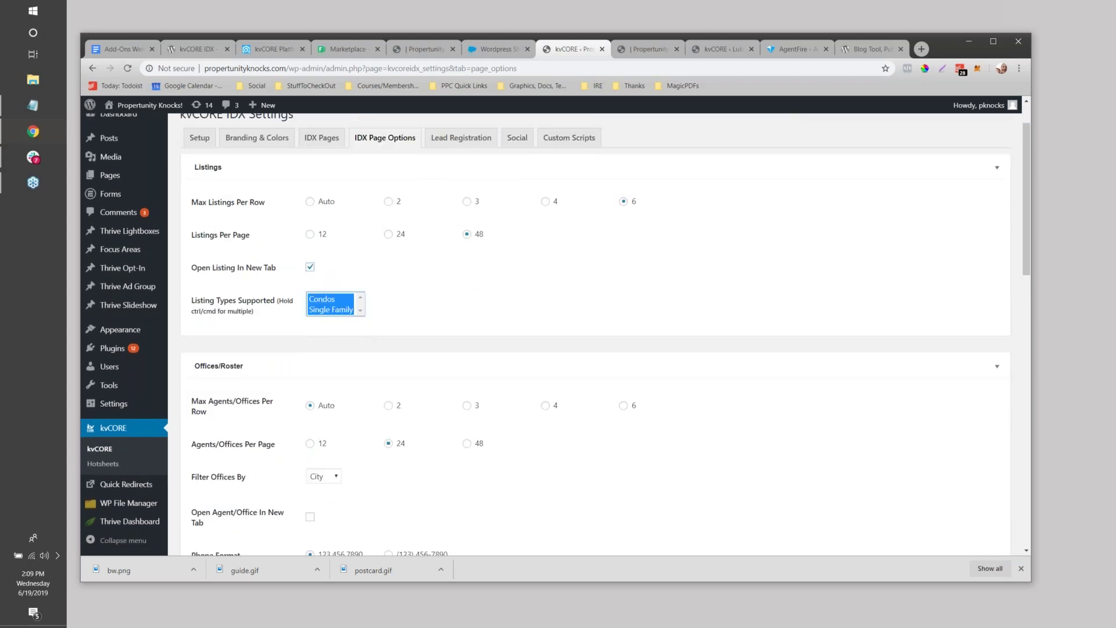
- Show agents/offices 3 per row and keep City as the office filter
{"action": "scroll", "coordinate": [287, 302], "scroll_direction": "down", "scroll_amount": 2}
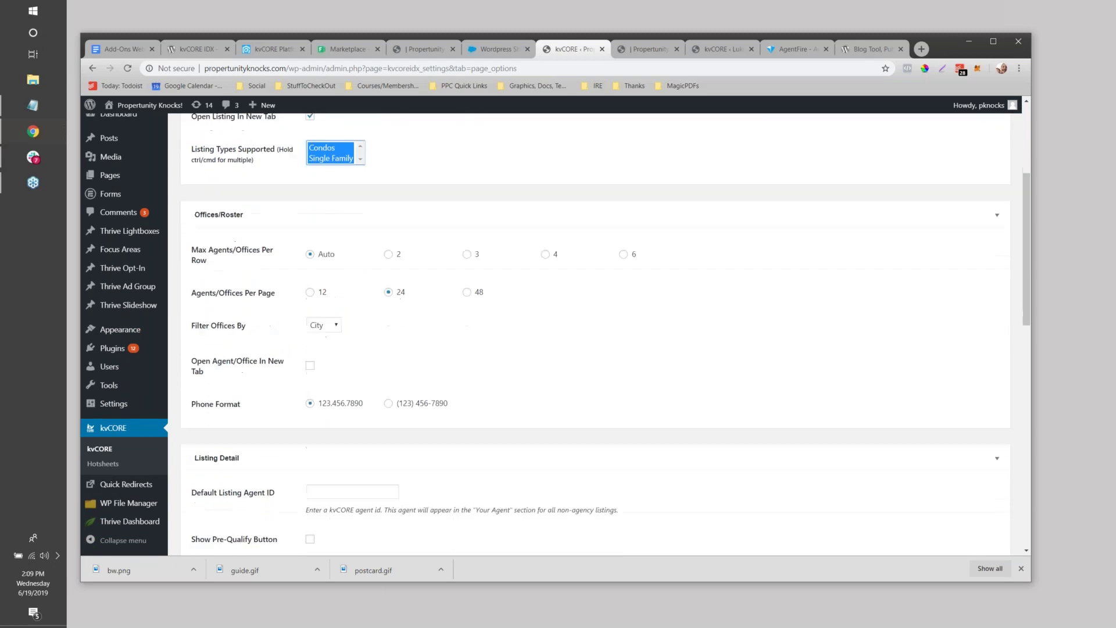
{"action": "scroll", "coordinate": [337, 297], "scroll_direction": "down", "scroll_amount": 1}
{"action": "left_click", "coordinate": [467, 243]}
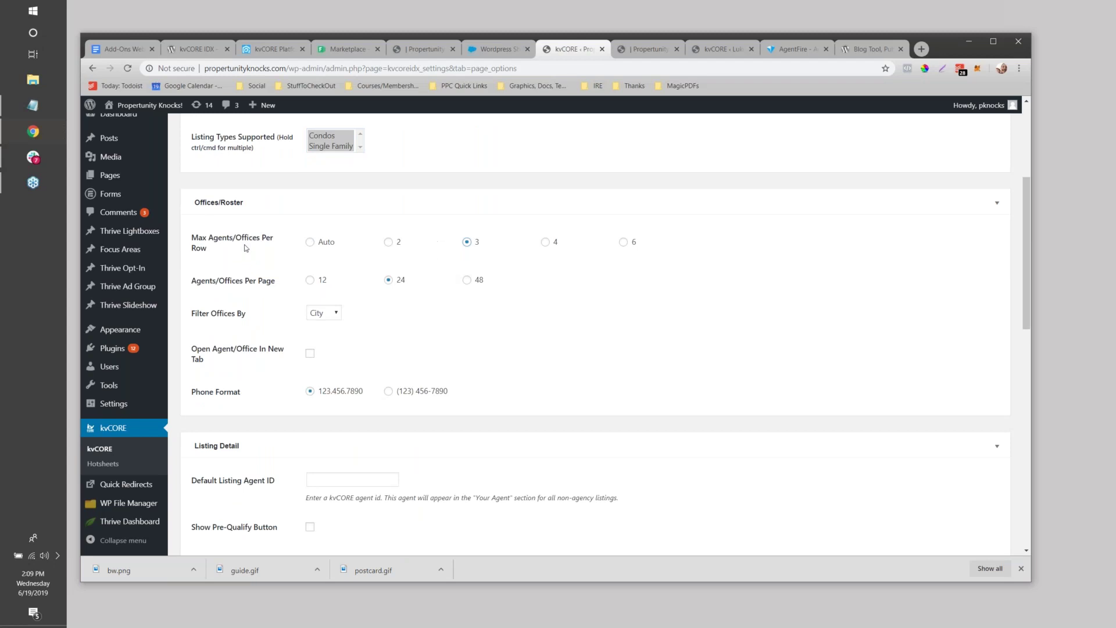
{"action": "scroll", "coordinate": [370, 274], "scroll_direction": "down", "scroll_amount": 2}
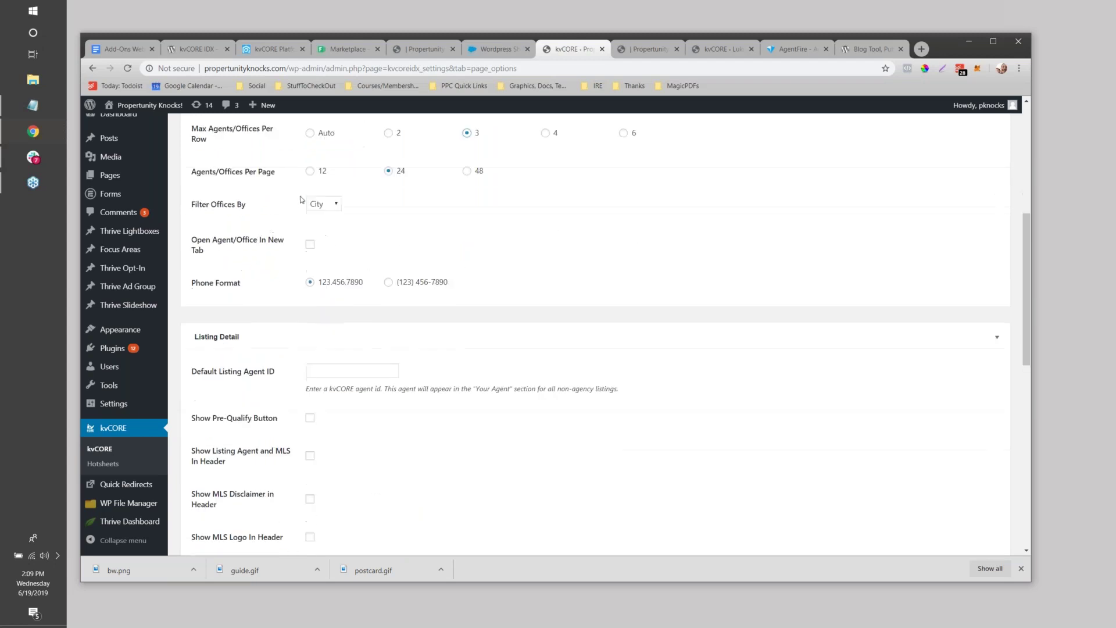
{"action": "left_click", "coordinate": [317, 203]}
{"action": "left_click", "coordinate": [317, 204]}
{"action": "scroll", "coordinate": [348, 245], "scroll_direction": "down", "scroll_amount": 1}
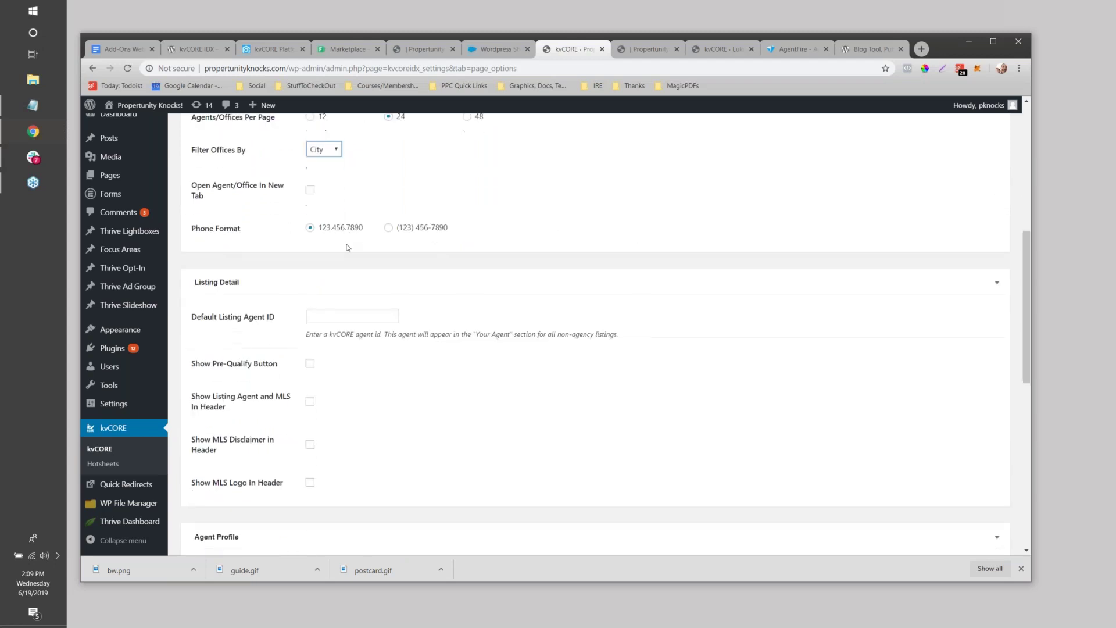
{"action": "scroll", "coordinate": [351, 251], "scroll_direction": "up", "scroll_amount": 3}
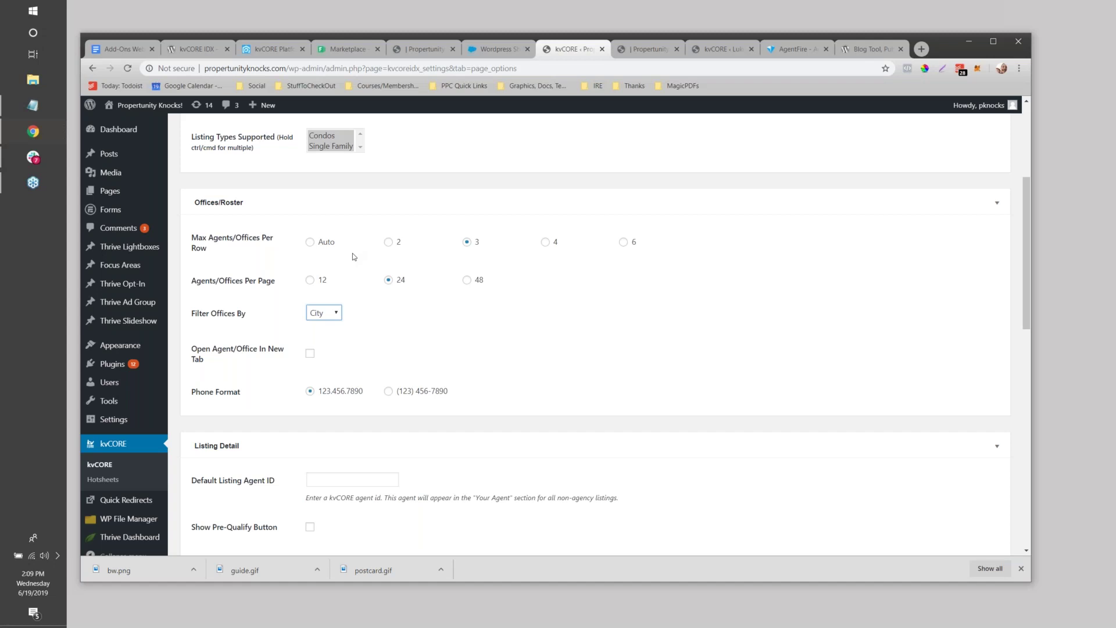
{"action": "scroll", "coordinate": [353, 253], "scroll_direction": "down", "scroll_amount": 5}
- Review the Default Listing Agent ID and agent profile Header Image URL settings
{"action": "left_click", "coordinate": [350, 208]}
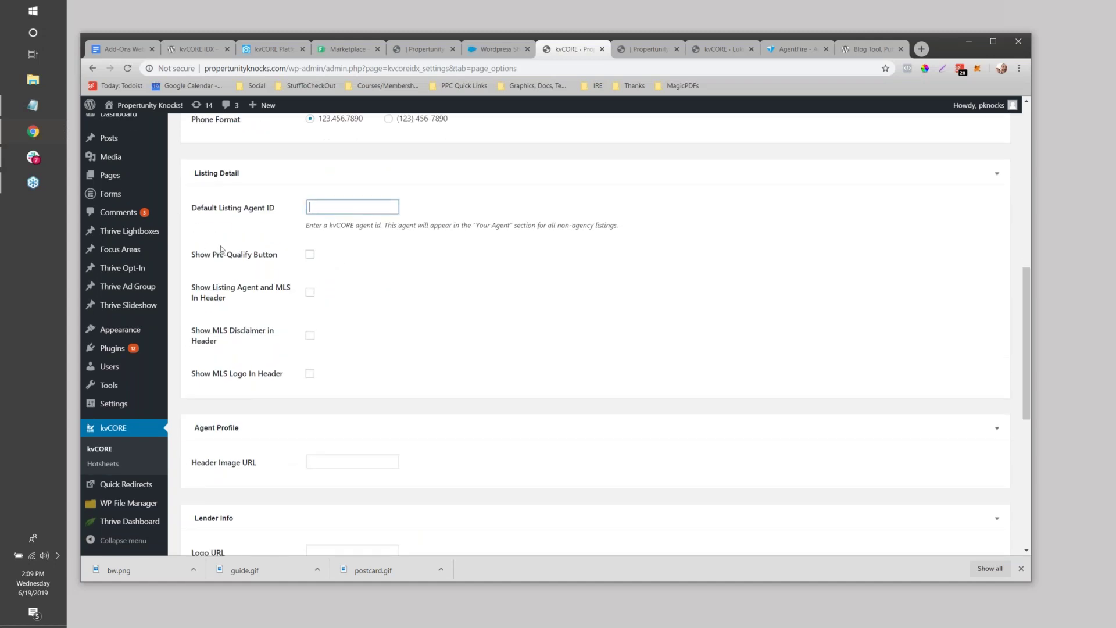
{"action": "scroll", "coordinate": [344, 256], "scroll_direction": "down", "scroll_amount": 4}
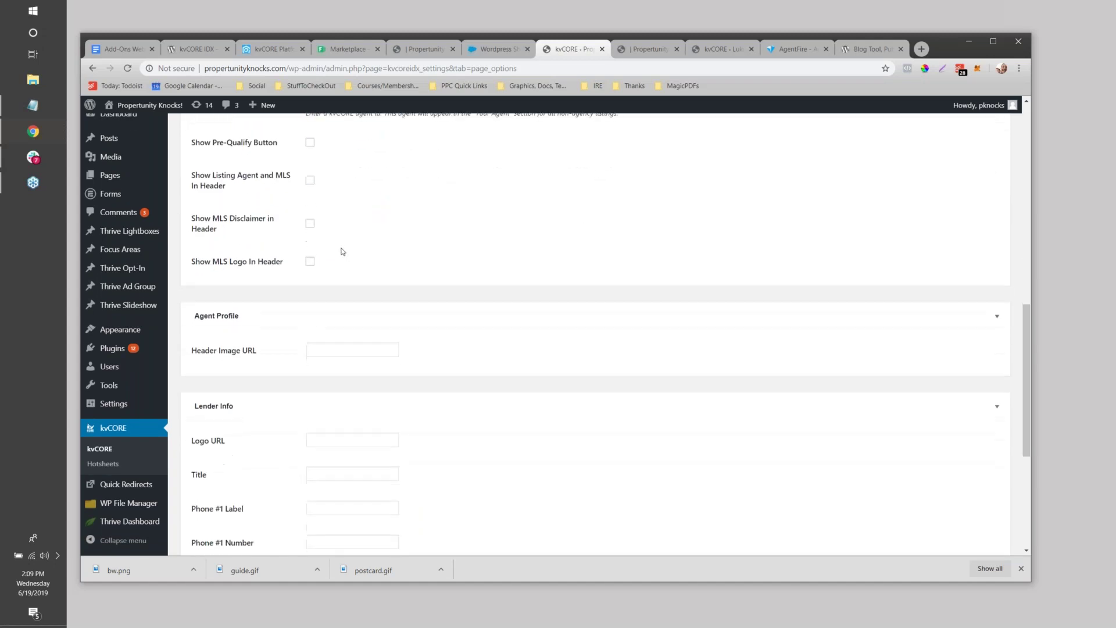
{"action": "scroll", "coordinate": [343, 251], "scroll_direction": "down", "scroll_amount": 1}
{"action": "left_click", "coordinate": [314, 190]}
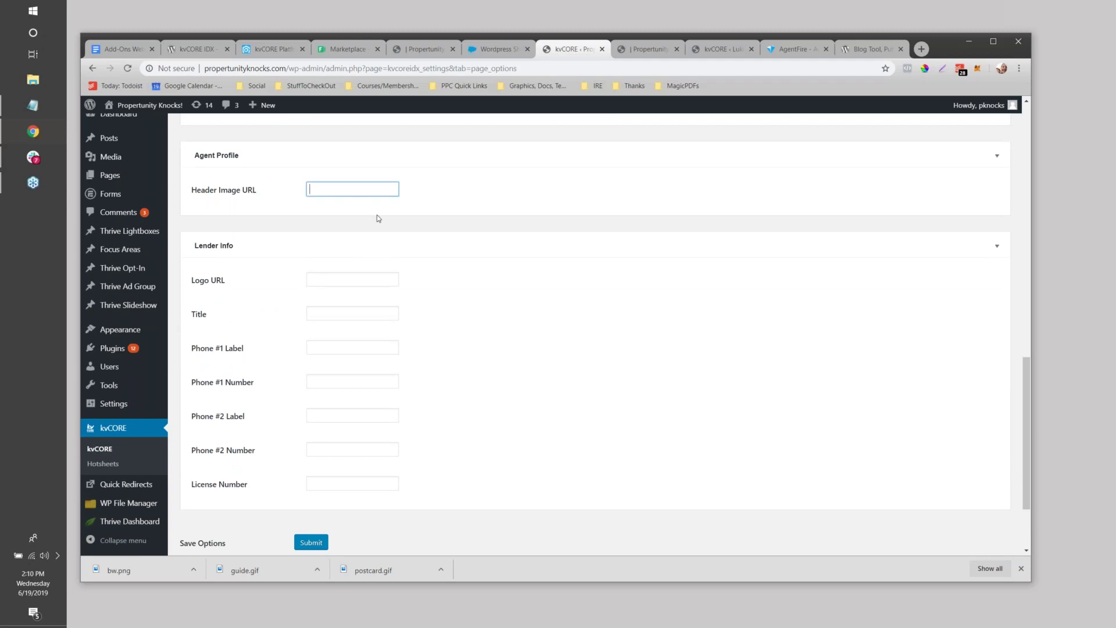
{"action": "scroll", "coordinate": [383, 195], "scroll_direction": "down", "scroll_amount": 2}
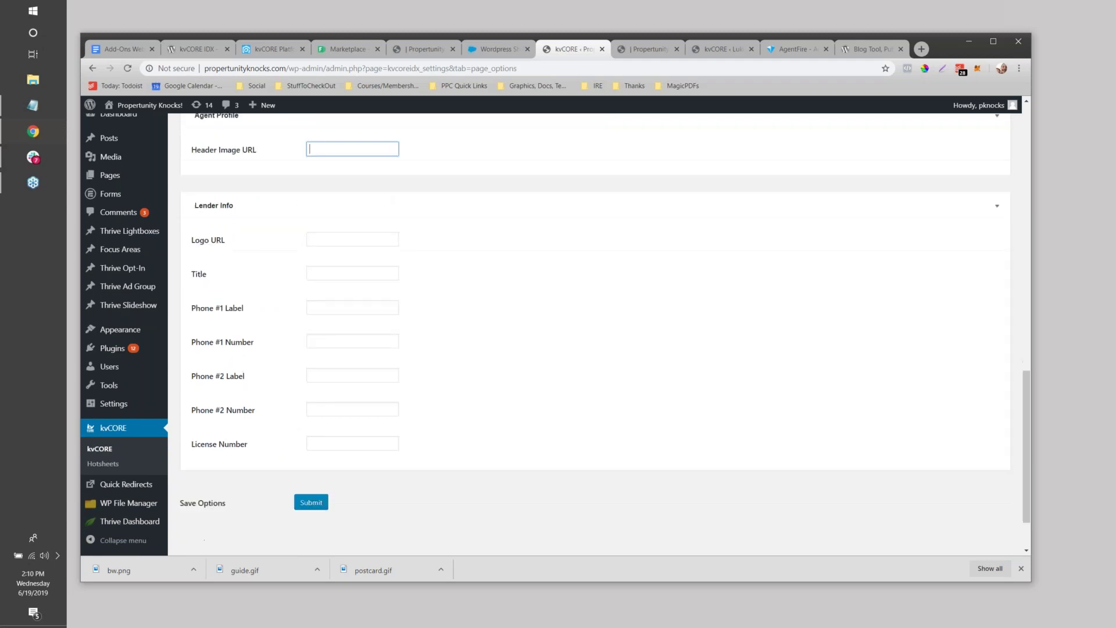
{"action": "scroll", "coordinate": [386, 234], "scroll_direction": "up", "scroll_amount": 3}
{"action": "scroll", "coordinate": [374, 280], "scroll_direction": "down", "scroll_amount": 2}
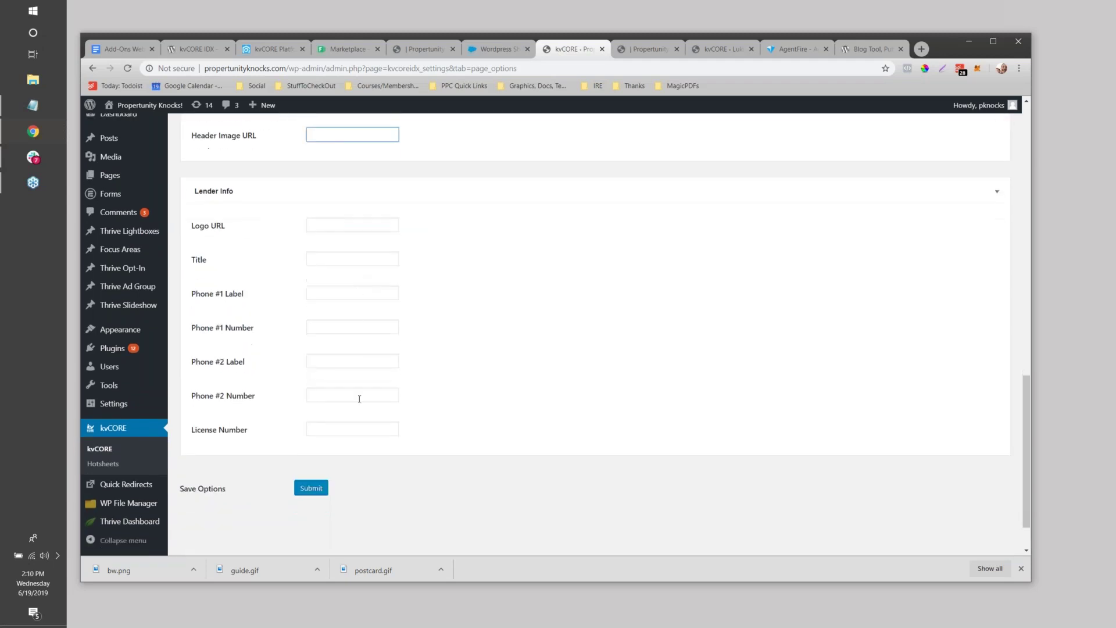
{"action": "scroll", "coordinate": [359, 399], "scroll_direction": "up", "scroll_amount": 15}
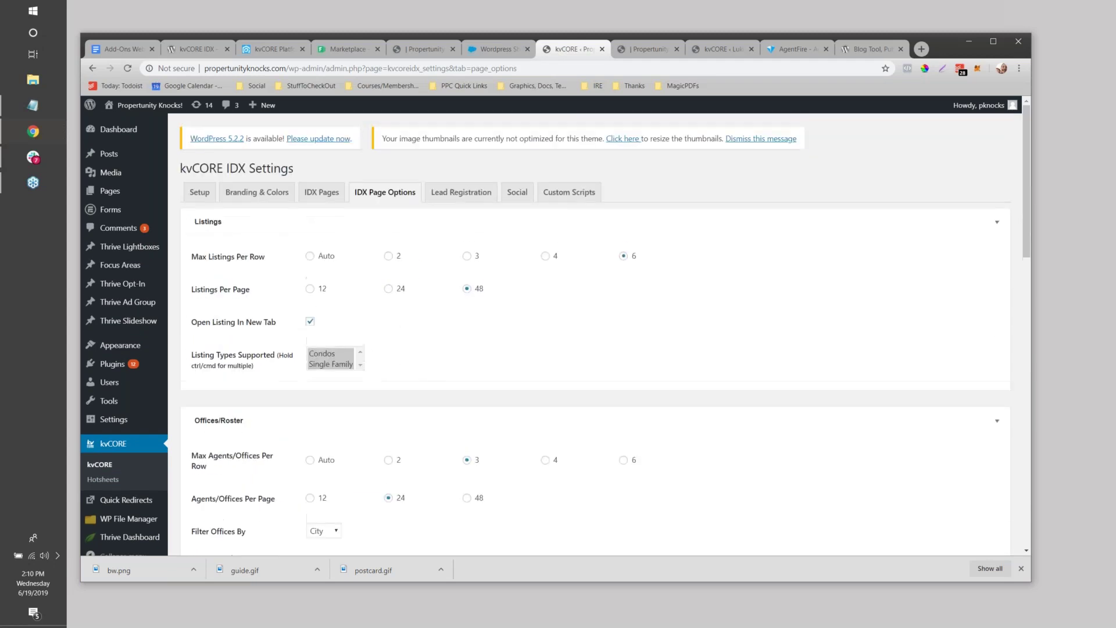
- Open Lead Registration and set registration to Required
{"action": "left_click", "coordinate": [461, 192]}
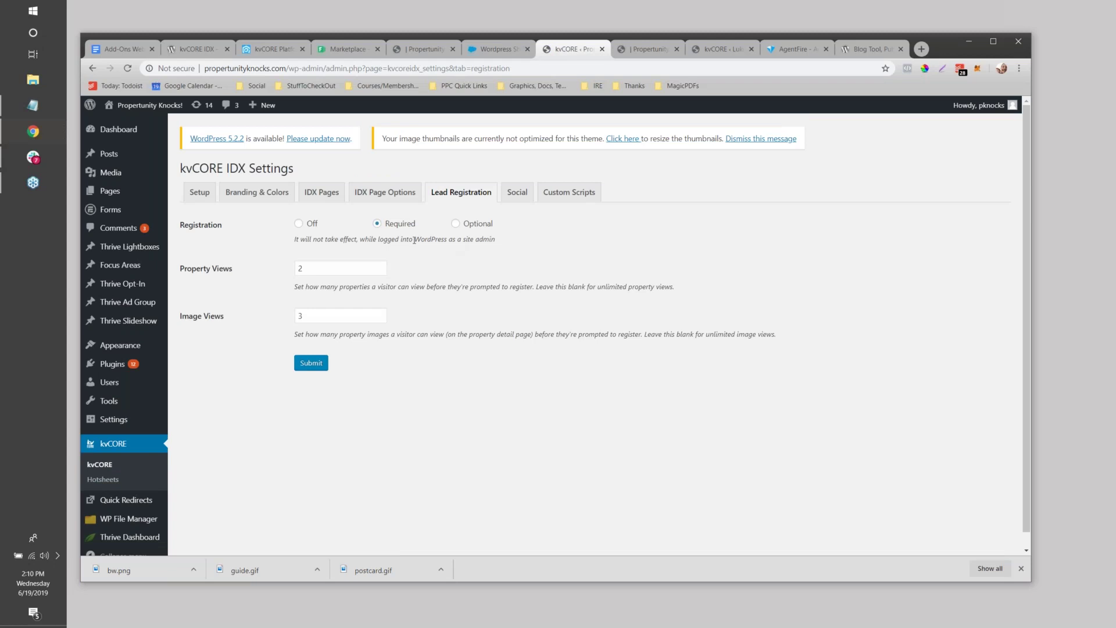
{"action": "left_click", "coordinate": [299, 223]}
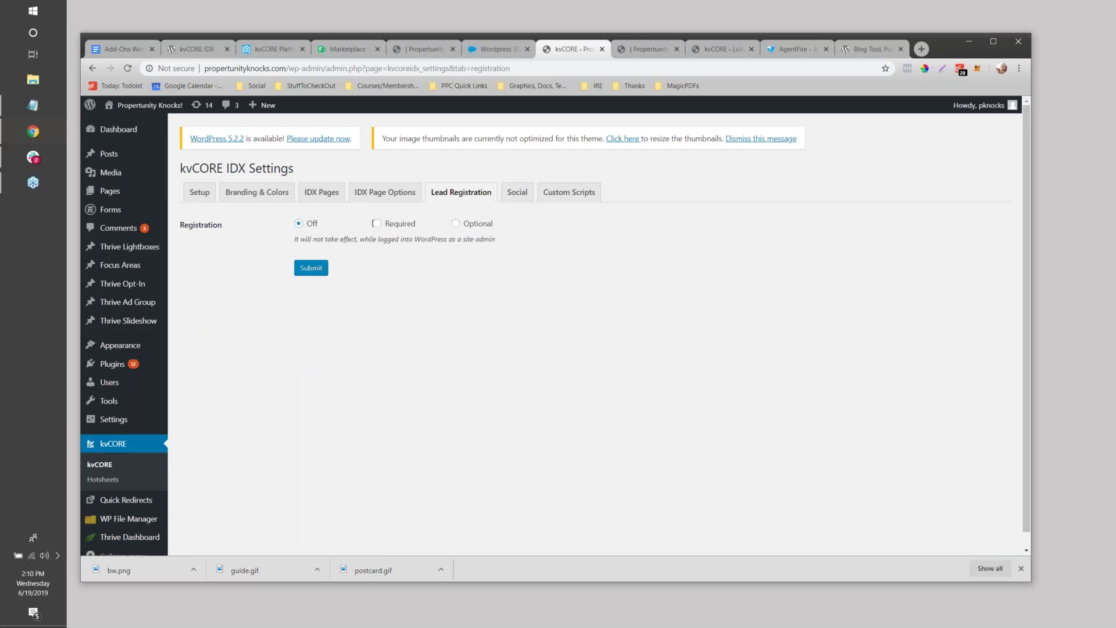
{"action": "left_click", "coordinate": [377, 225]}
{"action": "left_click", "coordinate": [456, 224]}
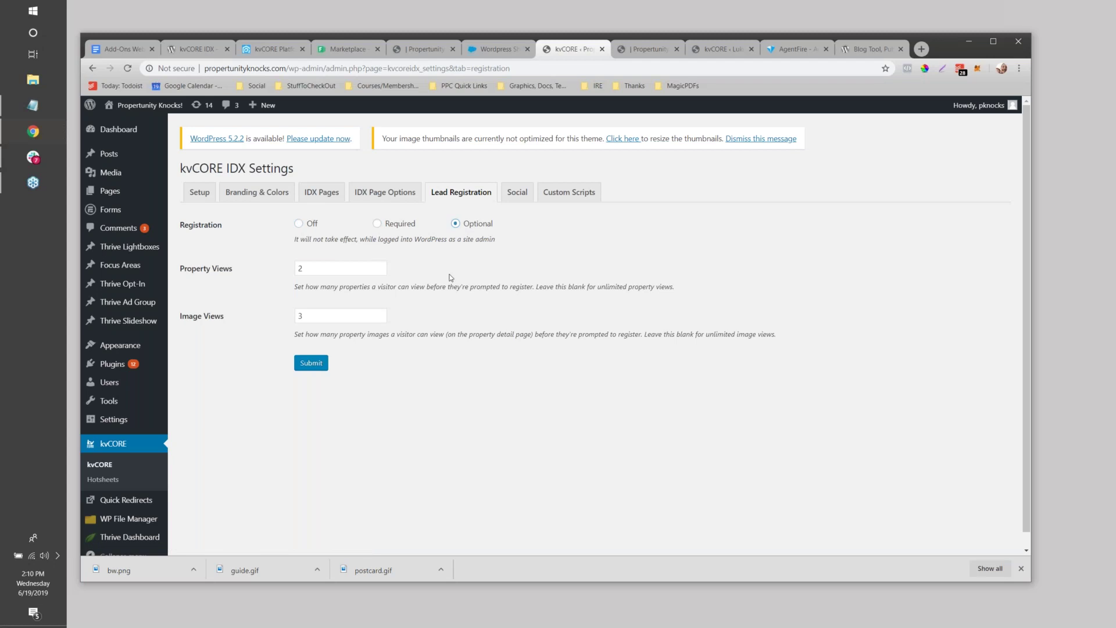
{"action": "left_click", "coordinate": [378, 224]}
- Set Property Views and Image Views to 1 and submit the settings
{"action": "key", "text": "Tab"}
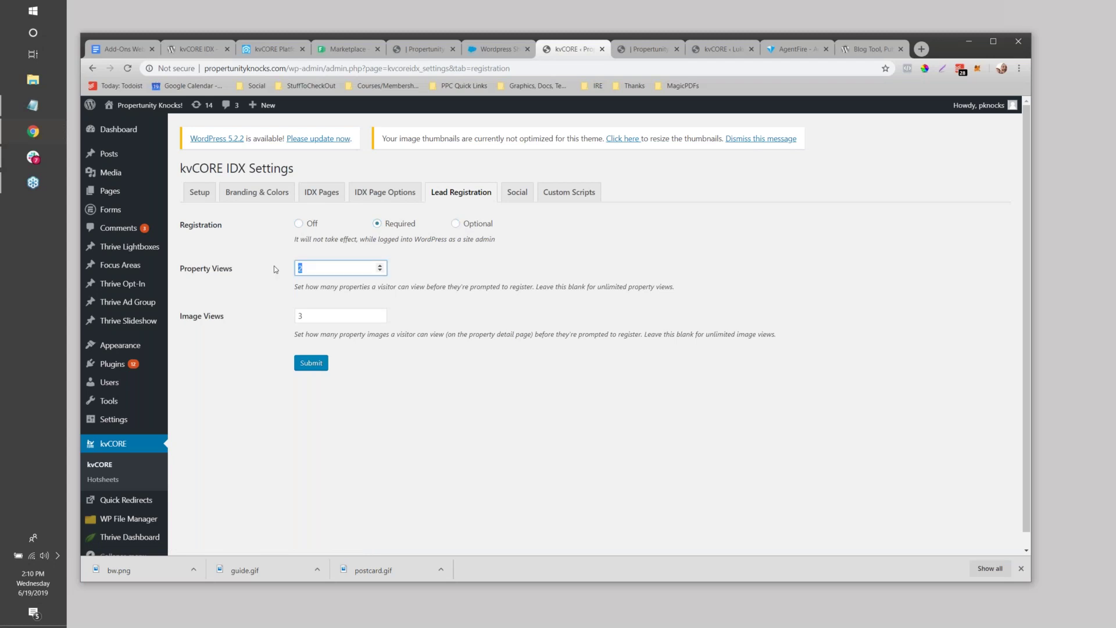
{"action": "type", "text": "7"}
{"action": "key", "text": "Tab"}
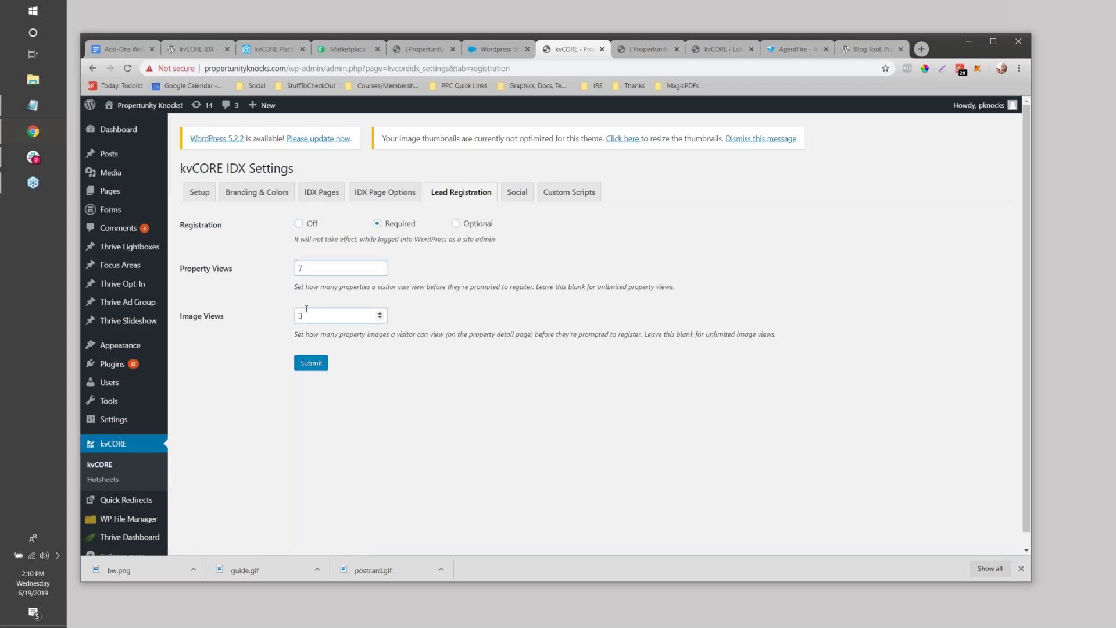
{"action": "key", "text": "shift+Tab"}
{"action": "type", "text": "1"}
{"action": "key", "text": "Tab"}
{"action": "type", "text": "1"}
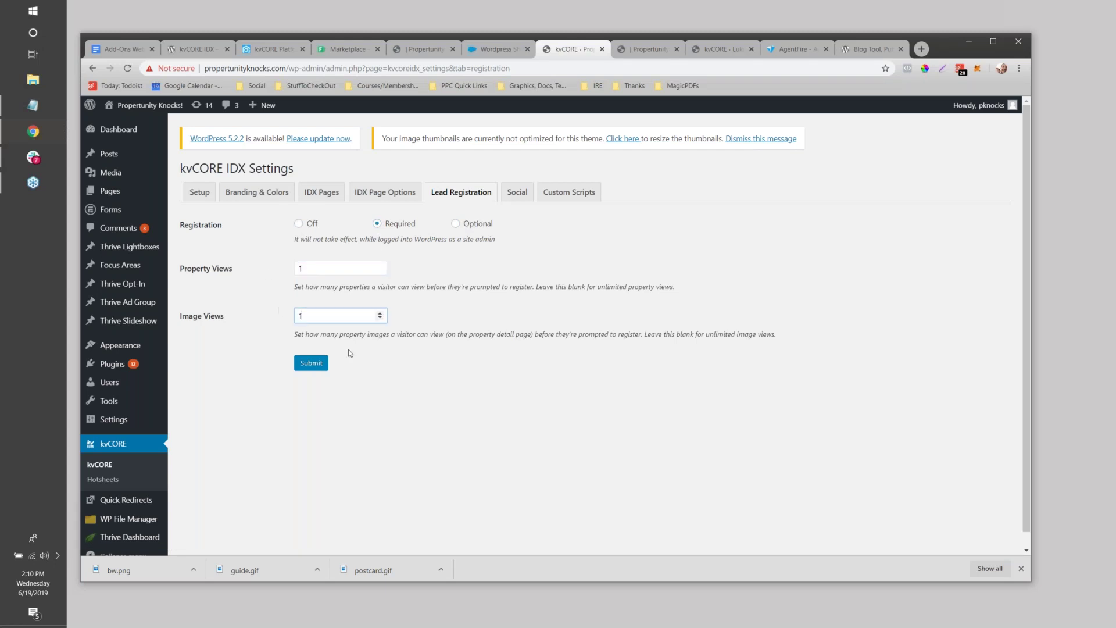
{"action": "left_click", "coordinate": [313, 363]}
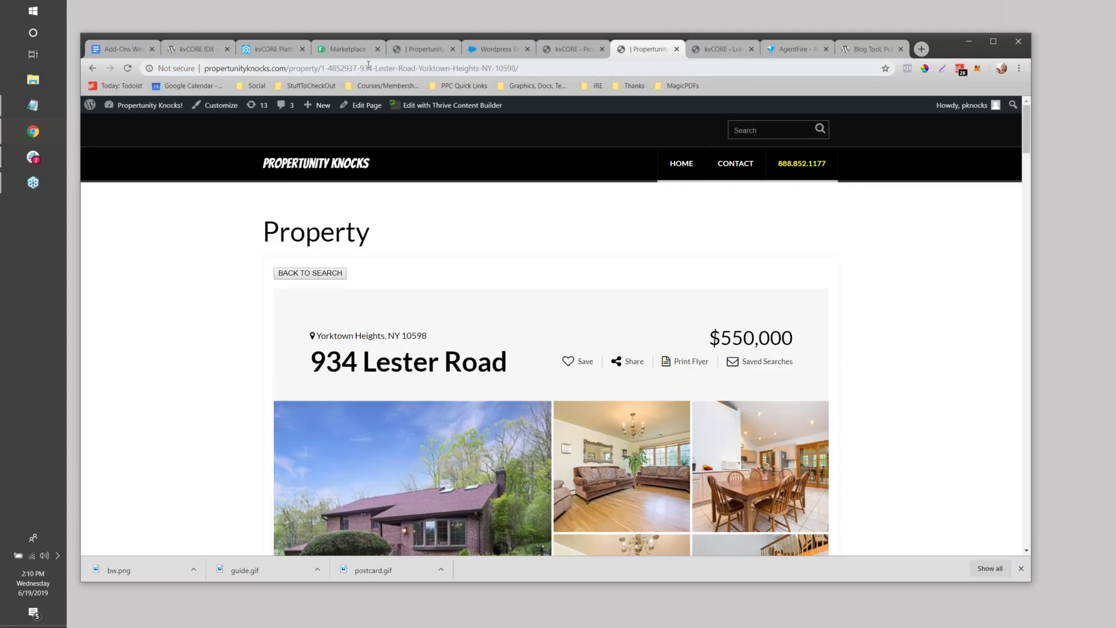
- Switch to the open property page, reload it, then load the site's home page
{"action": "left_click", "coordinate": [645, 49]}
{"action": "left_click", "coordinate": [367, 68]}
{"action": "key", "text": "Return"}
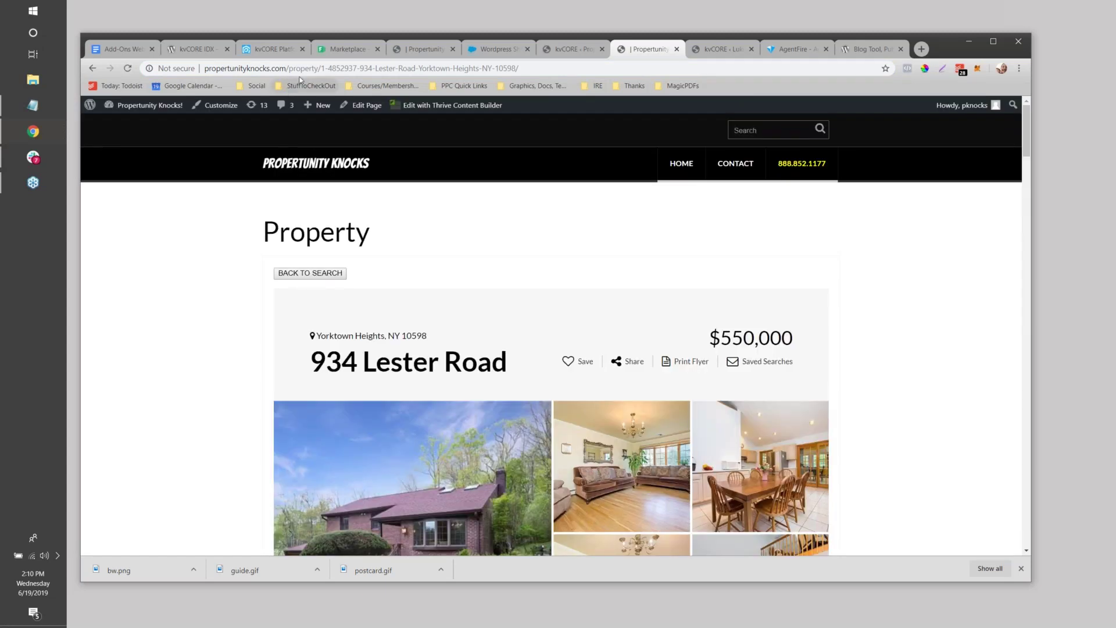
{"action": "left_click_drag", "start_coordinate": [294, 68], "coordinate": [831, 64]}
{"action": "key", "text": "BackSpace"}
{"action": "key", "text": "Return"}
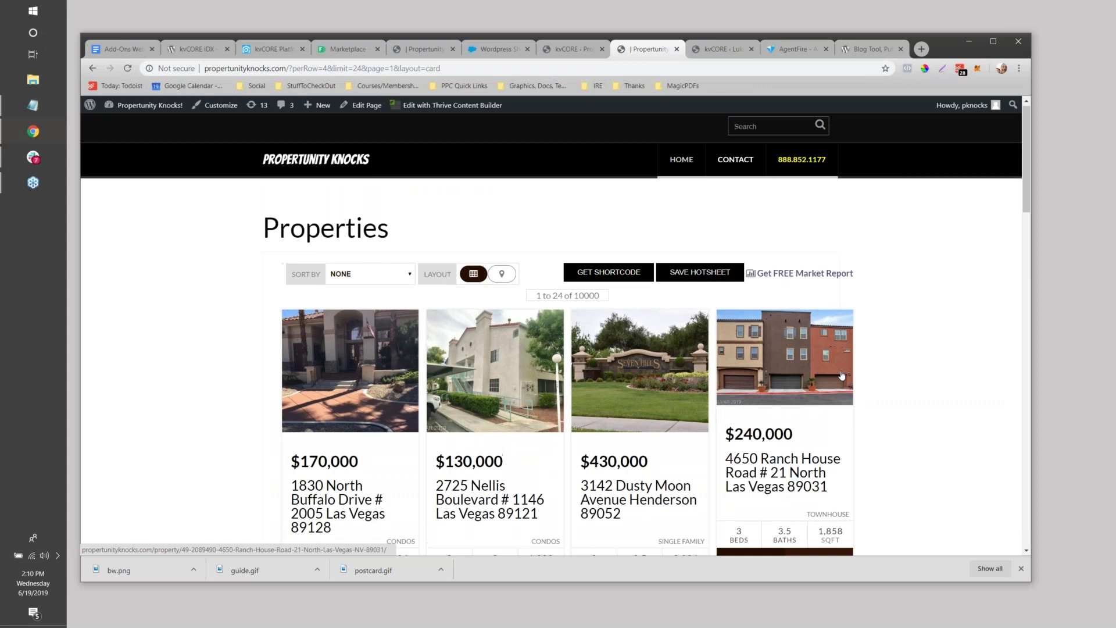
- Open 7419 Mission Hills Drive and scroll to its mortgage breakdown and Similar Properties
{"action": "scroll", "coordinate": [495, 303], "scroll_direction": "down", "scroll_amount": 5}
{"action": "left_click", "coordinate": [495, 303]}
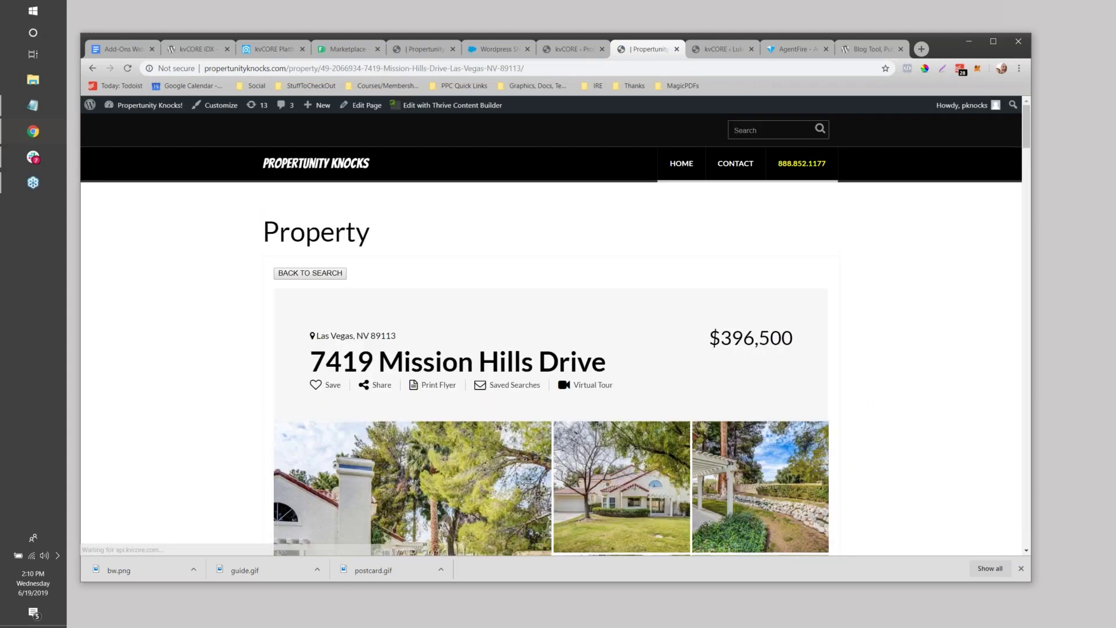
{"action": "scroll", "coordinate": [508, 284], "scroll_direction": "down", "scroll_amount": 15}
{"action": "scroll", "coordinate": [508, 284], "scroll_direction": "down", "scroll_amount": 20}
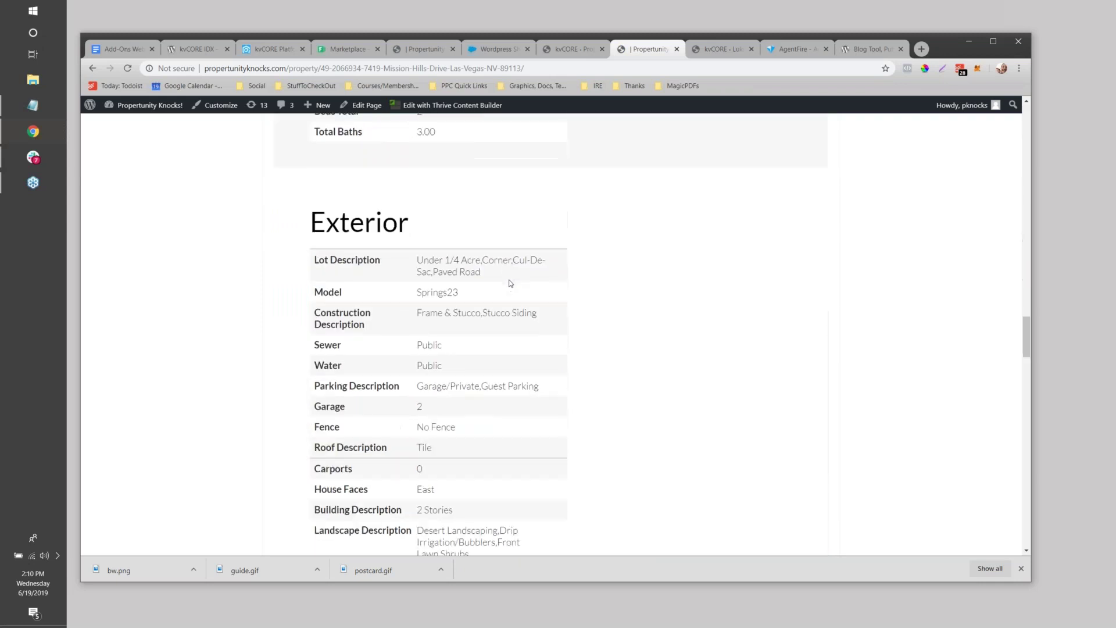
{"action": "scroll", "coordinate": [817, 461], "scroll_direction": "down", "scroll_amount": 7}
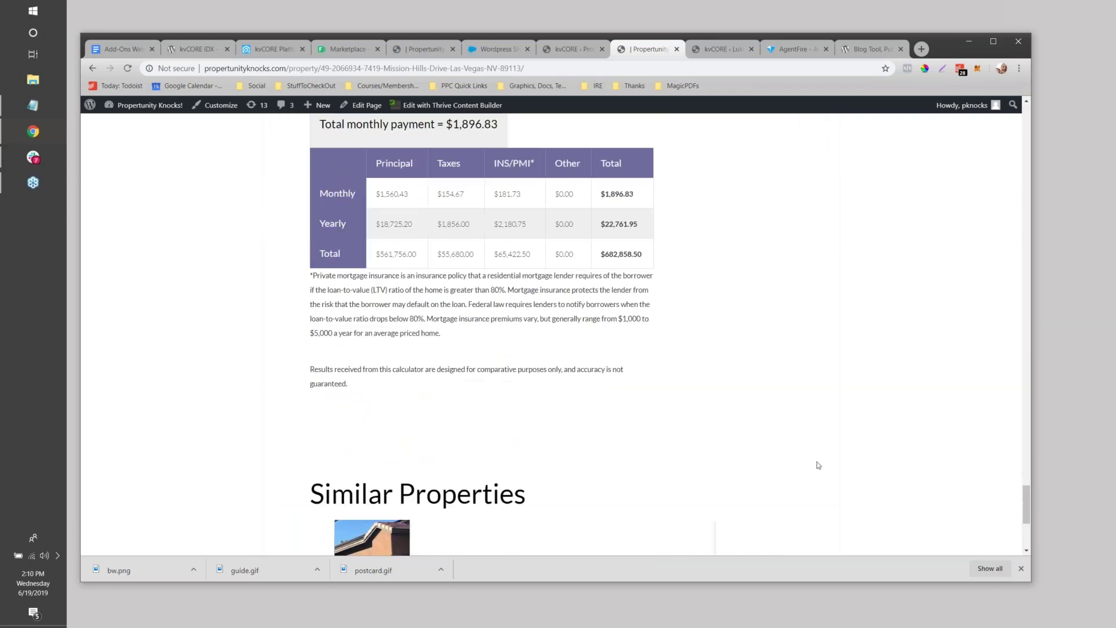
{"action": "scroll", "coordinate": [1016, 422], "scroll_direction": "up", "scroll_amount": 6}
{"action": "scroll", "coordinate": [1015, 422], "scroll_direction": "down", "scroll_amount": 6}
{"action": "left_click", "coordinate": [336, 69]}
{"action": "right_click", "coordinate": [336, 69]}
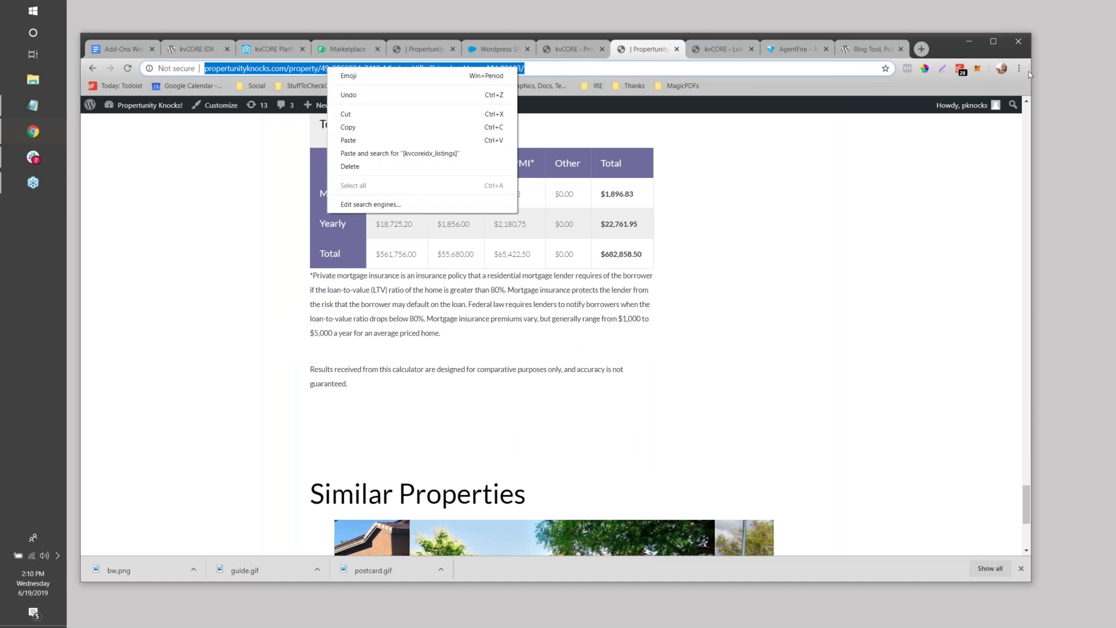
{"action": "left_click", "coordinate": [1020, 70]}
- Load propertunityknocks.com in a new incognito window
{"action": "left_click", "coordinate": [924, 113]}
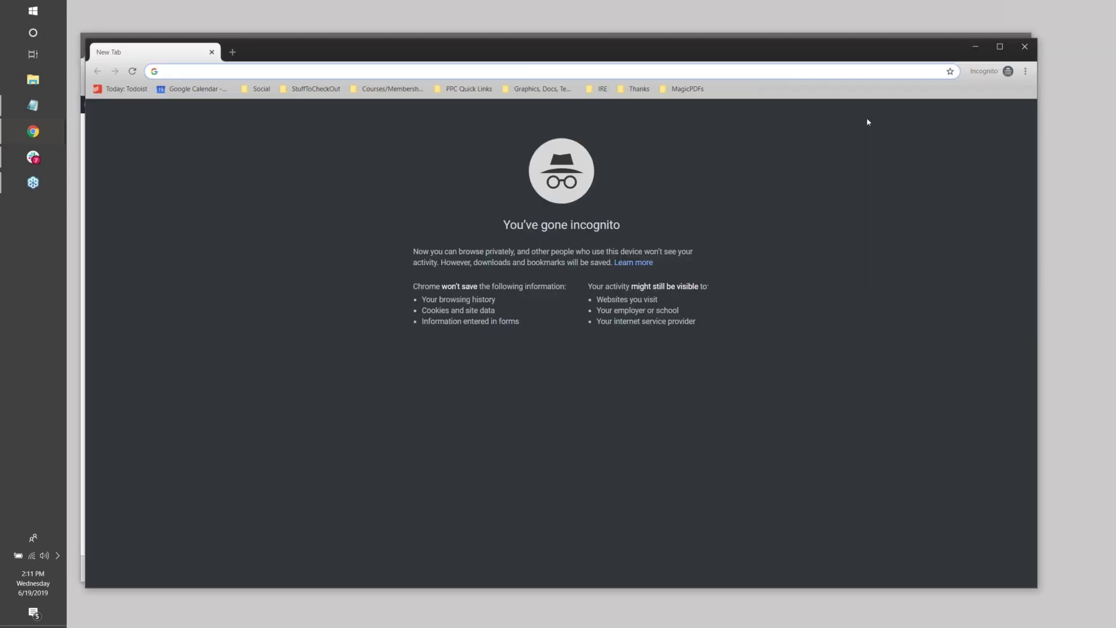
{"action": "type", "text": "propertu"}
{"action": "key", "text": "Return"}
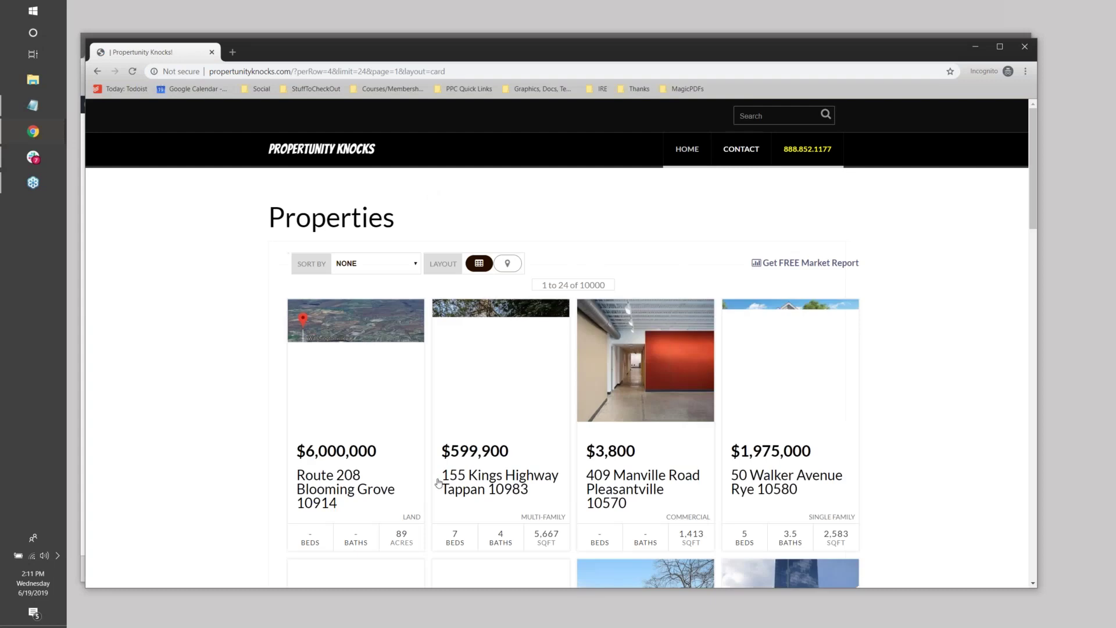
- Open 155 Kings Highway, see the Register To Continue prompt, and move the window aside
{"action": "left_click", "coordinate": [465, 459]}
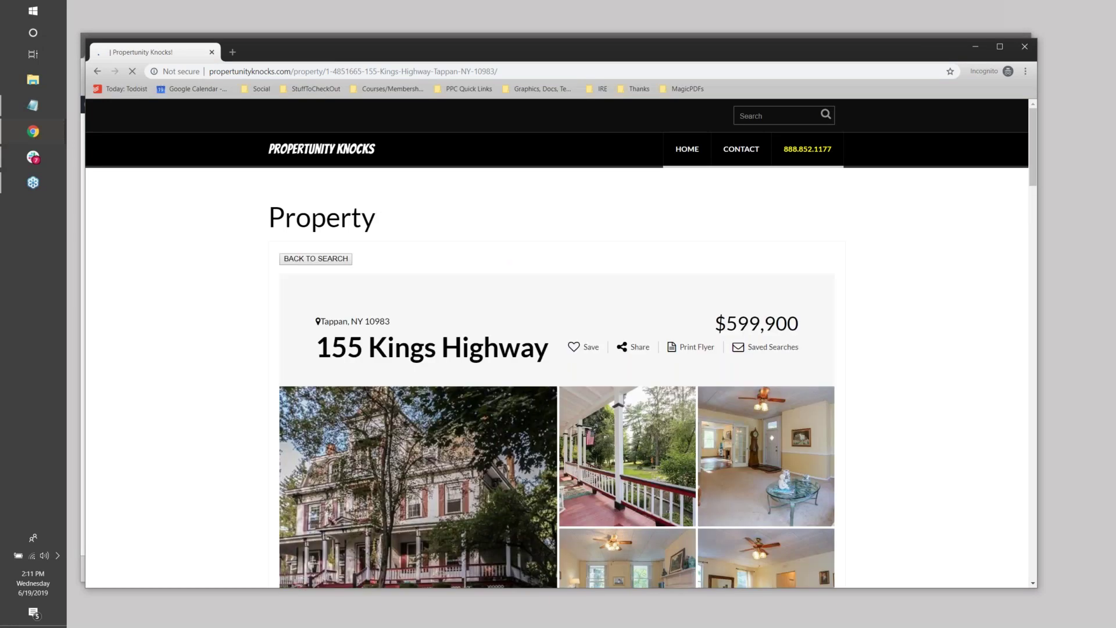
{"action": "scroll", "coordinate": [513, 355], "scroll_direction": "down", "scroll_amount": 5}
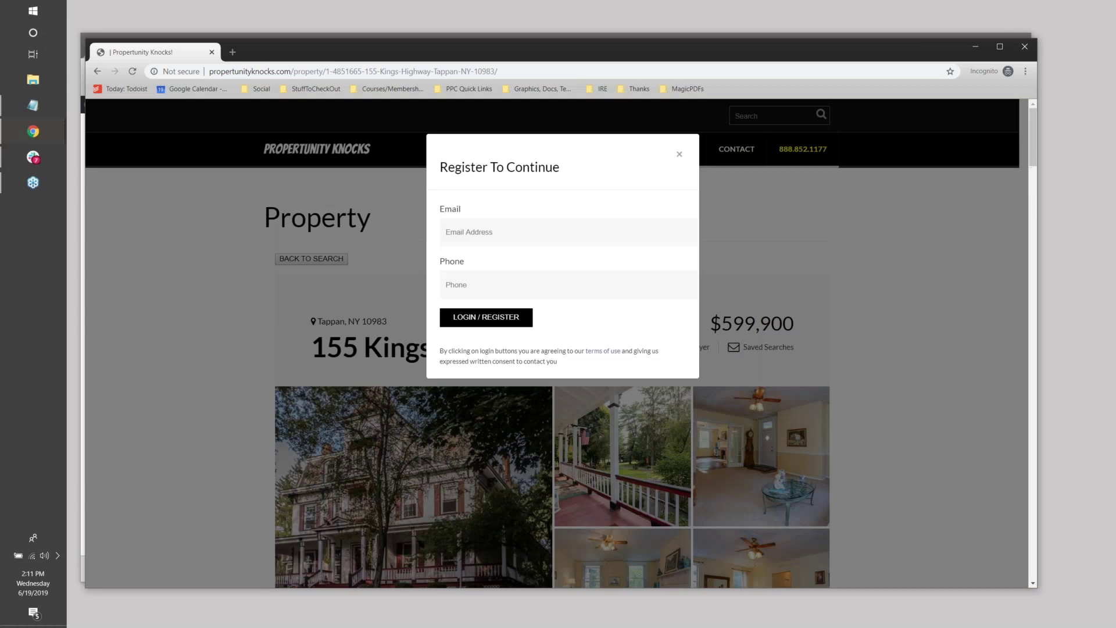
{"action": "left_click_drag", "start_coordinate": [440, 167], "coordinate": [553, 168]}
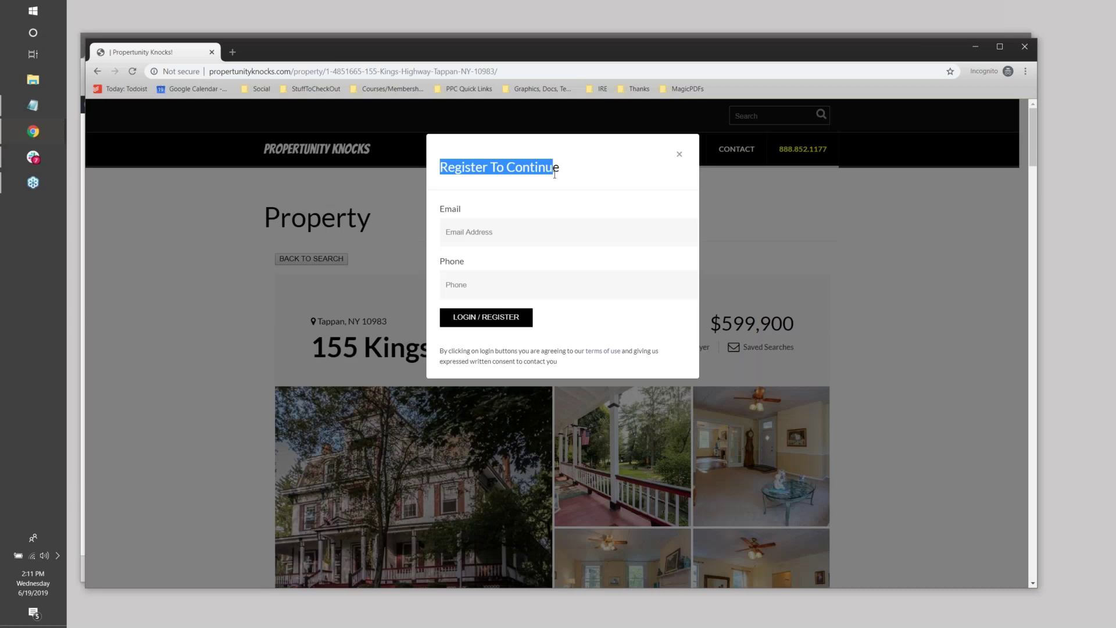
{"action": "left_click", "coordinate": [478, 244]}
{"action": "left_click", "coordinate": [475, 307]}
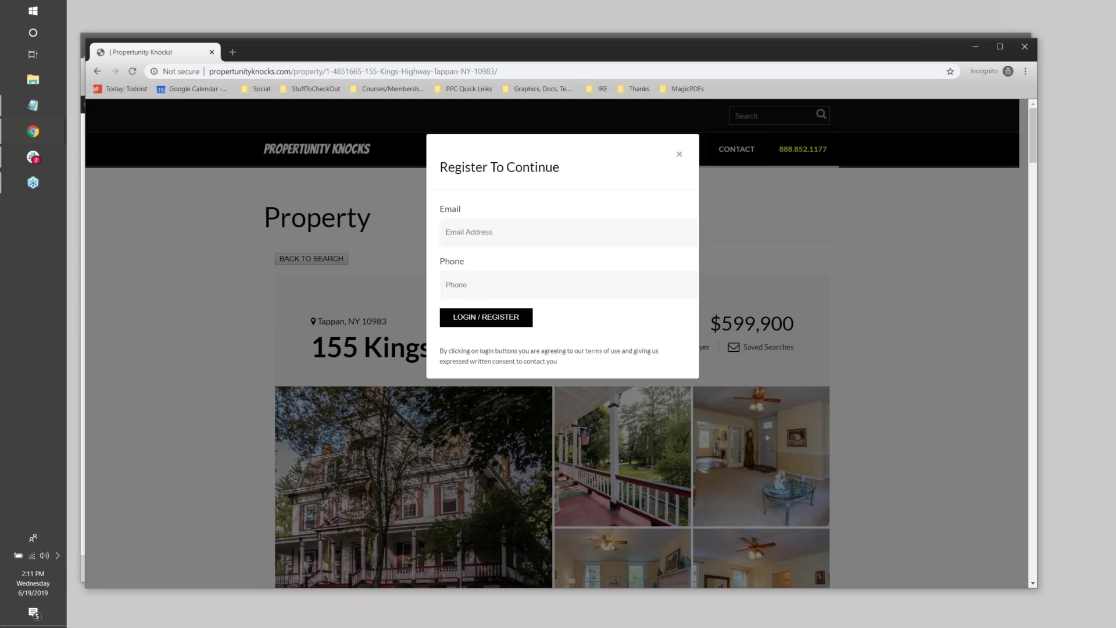
{"action": "left_click_drag", "start_coordinate": [285, 57], "coordinate": [1113, 134]}
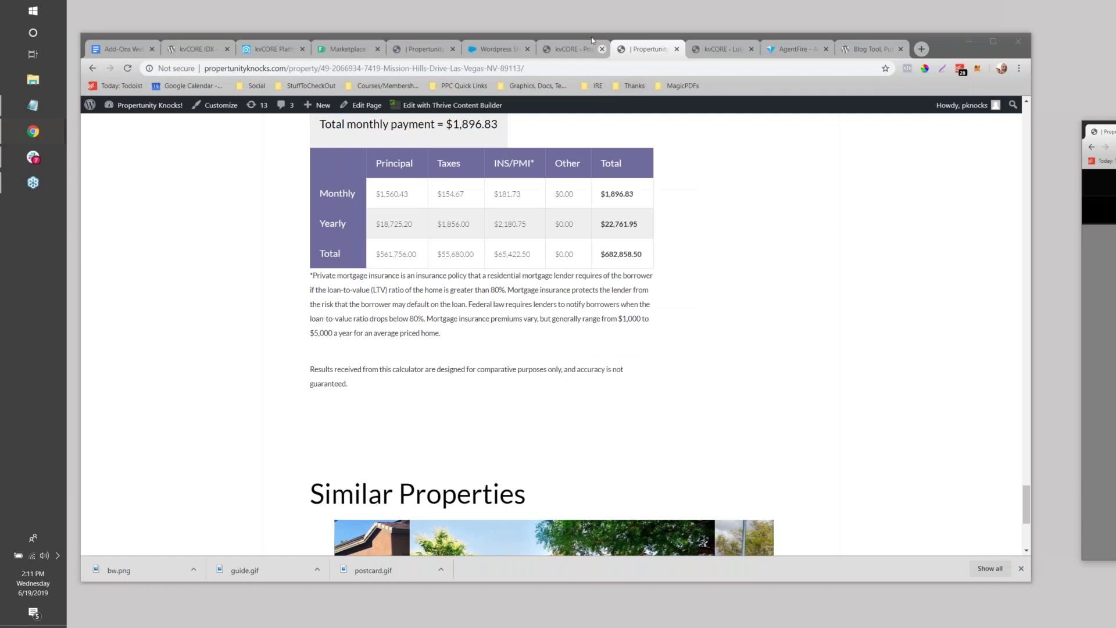
- Switch to the kvCORE IDX settings and show the Social tab
{"action": "left_click", "coordinate": [565, 54]}
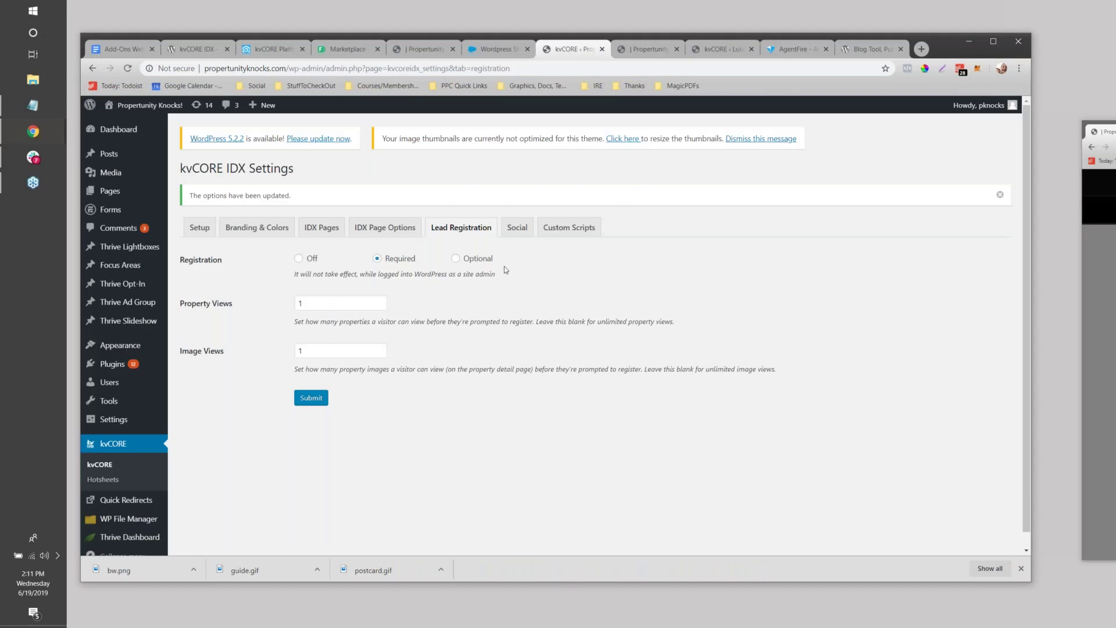
{"action": "left_click", "coordinate": [507, 230]}
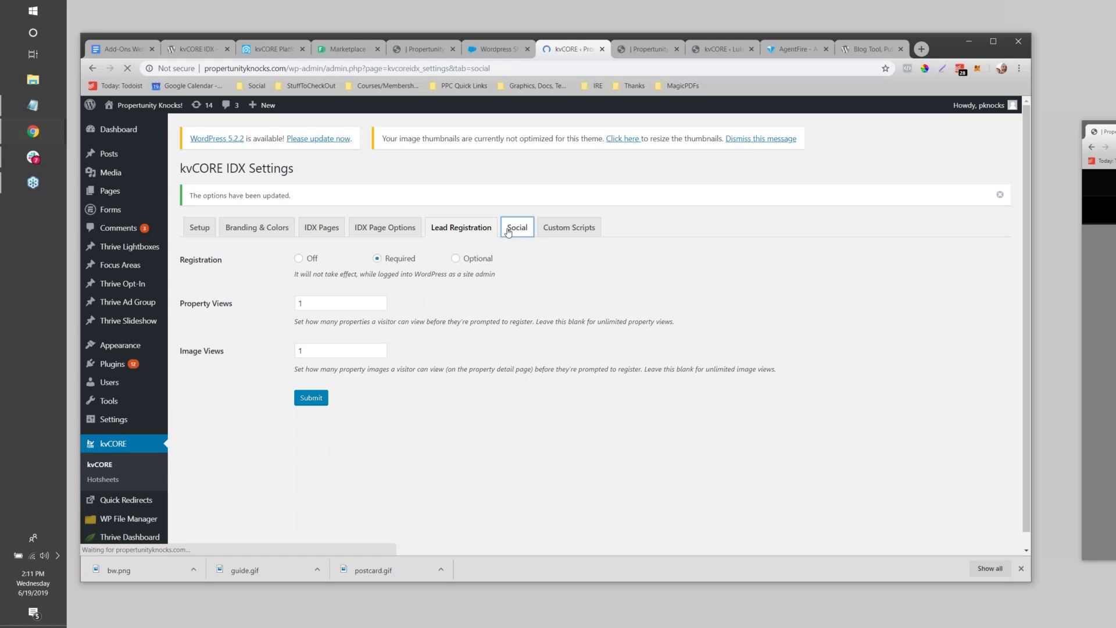
{"action": "scroll", "coordinate": [385, 382], "scroll_direction": "down", "scroll_amount": 4}
{"action": "scroll", "coordinate": [349, 326], "scroll_direction": "up", "scroll_amount": 4}
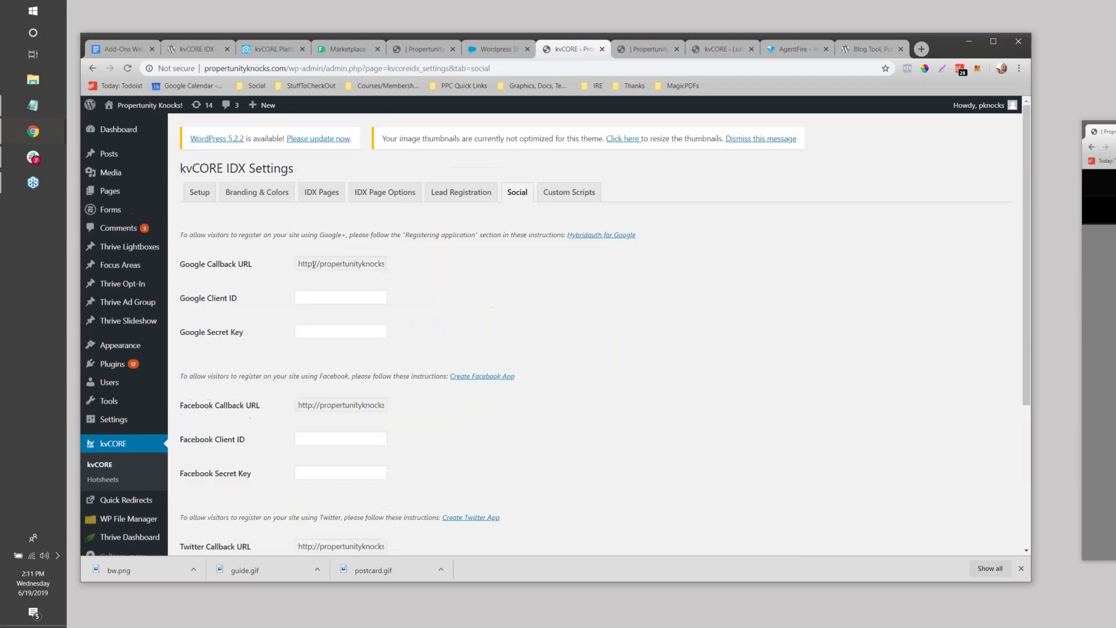
- Read the Google, Facebook and Twitter registration instructions, then go to Custom Scripts
{"action": "left_click_drag", "start_coordinate": [188, 377], "coordinate": [356, 377]}
{"action": "left_click_drag", "start_coordinate": [230, 235], "coordinate": [328, 235]}
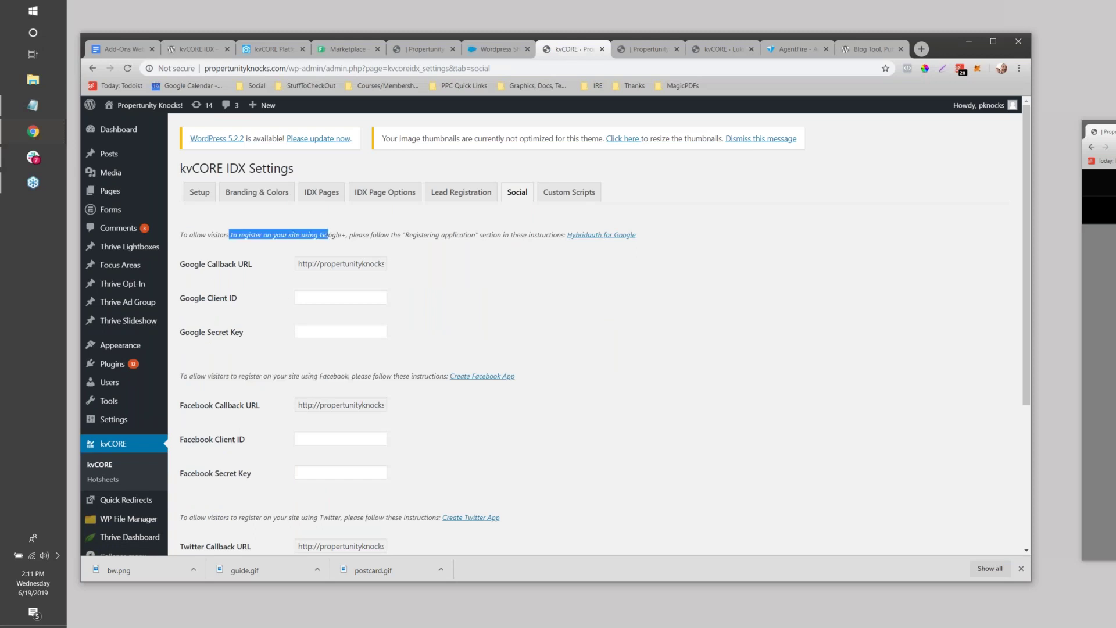
{"action": "scroll", "coordinate": [292, 303], "scroll_direction": "down", "scroll_amount": 2}
{"action": "left_click_drag", "start_coordinate": [273, 407], "coordinate": [312, 417]}
{"action": "left_click", "coordinate": [276, 419]}
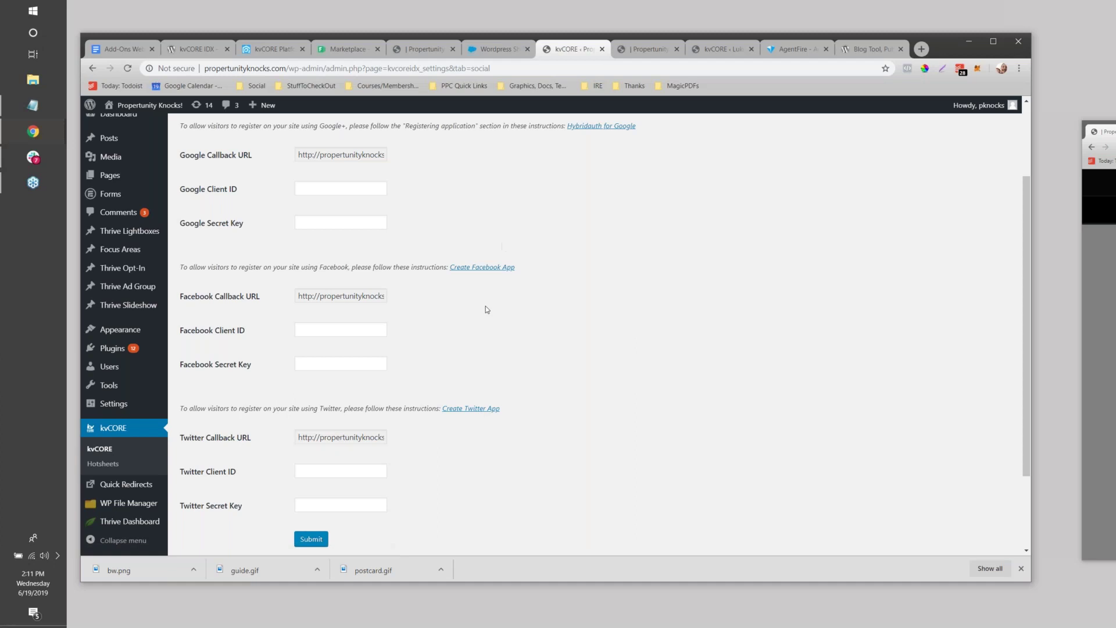
{"action": "scroll", "coordinate": [486, 306], "scroll_direction": "up", "scroll_amount": 2}
{"action": "scroll", "coordinate": [285, 318], "scroll_direction": "down", "scroll_amount": 2}
{"action": "scroll", "coordinate": [319, 317], "scroll_direction": "up", "scroll_amount": 2}
{"action": "left_click", "coordinate": [557, 193]}
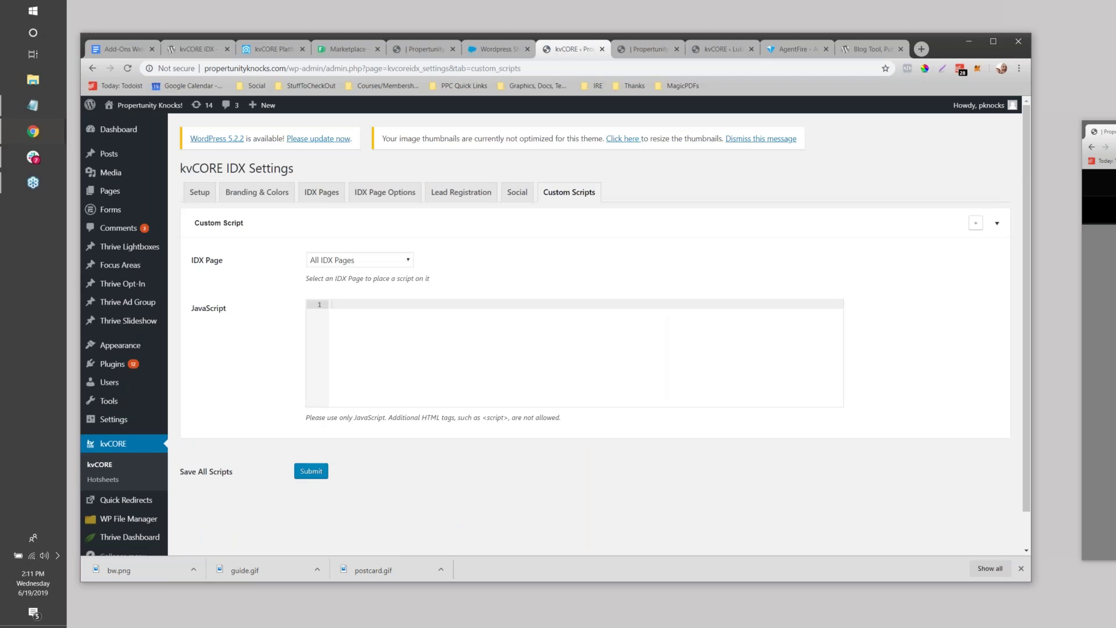
- Browse the IDX Page list and keep All IDX Pages as the blank script's target
{"action": "left_click", "coordinate": [355, 261]}
{"action": "left_click", "coordinate": [359, 349]}
{"action": "left_click", "coordinate": [338, 262]}
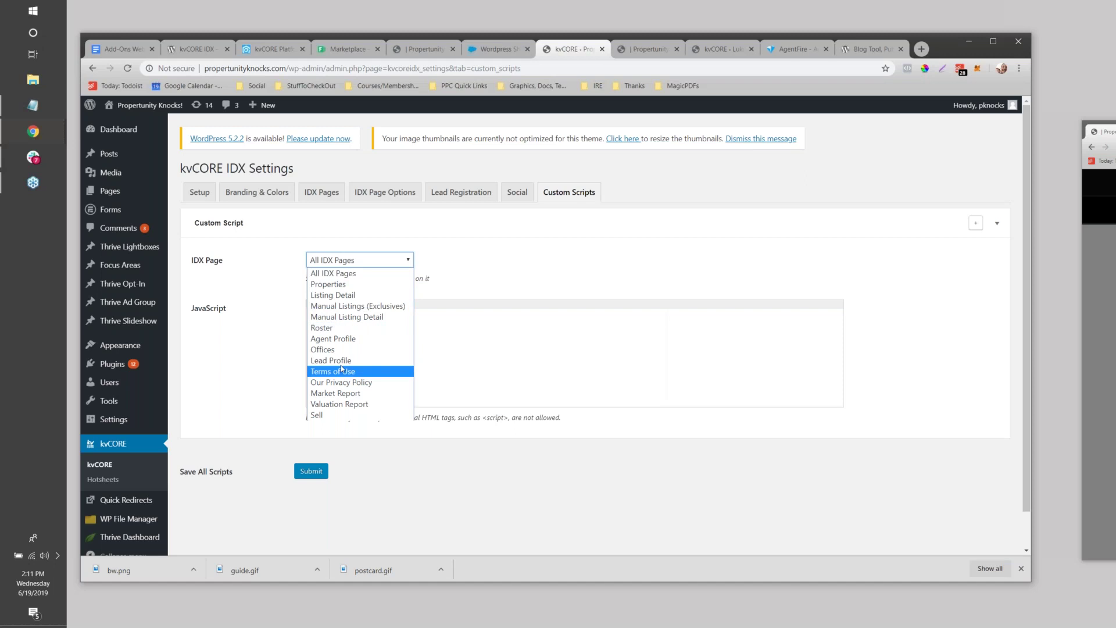
{"action": "left_click", "coordinate": [343, 269]}
{"action": "left_click", "coordinate": [520, 253]}
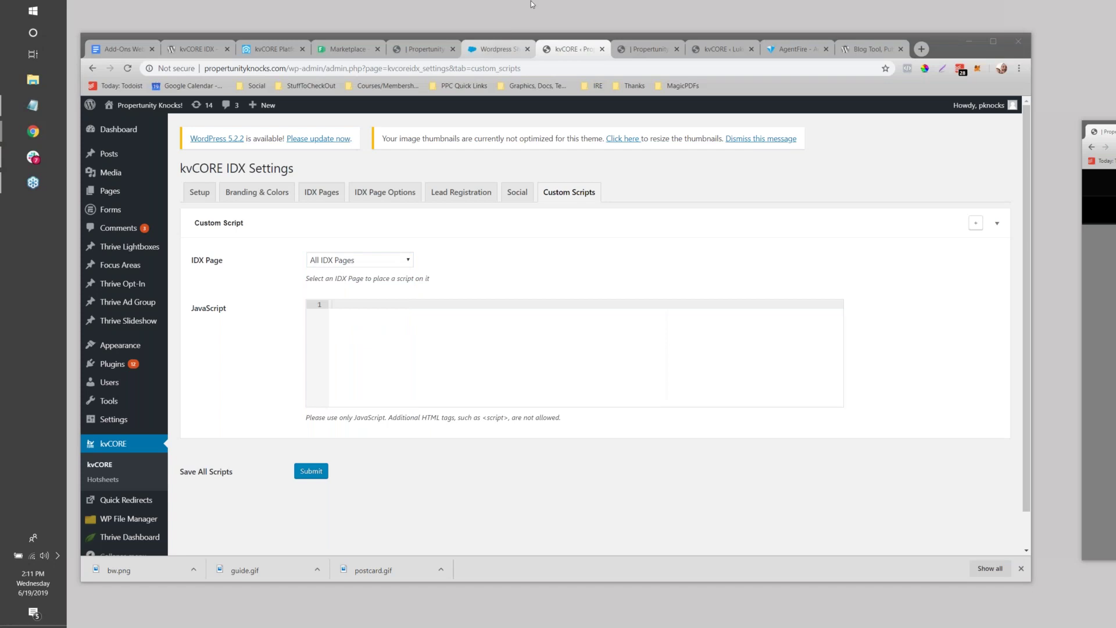
- Advance the Similar Properties carousel three times on the 7419 Mission Hills Drive listing
{"action": "left_click", "coordinate": [645, 47]}
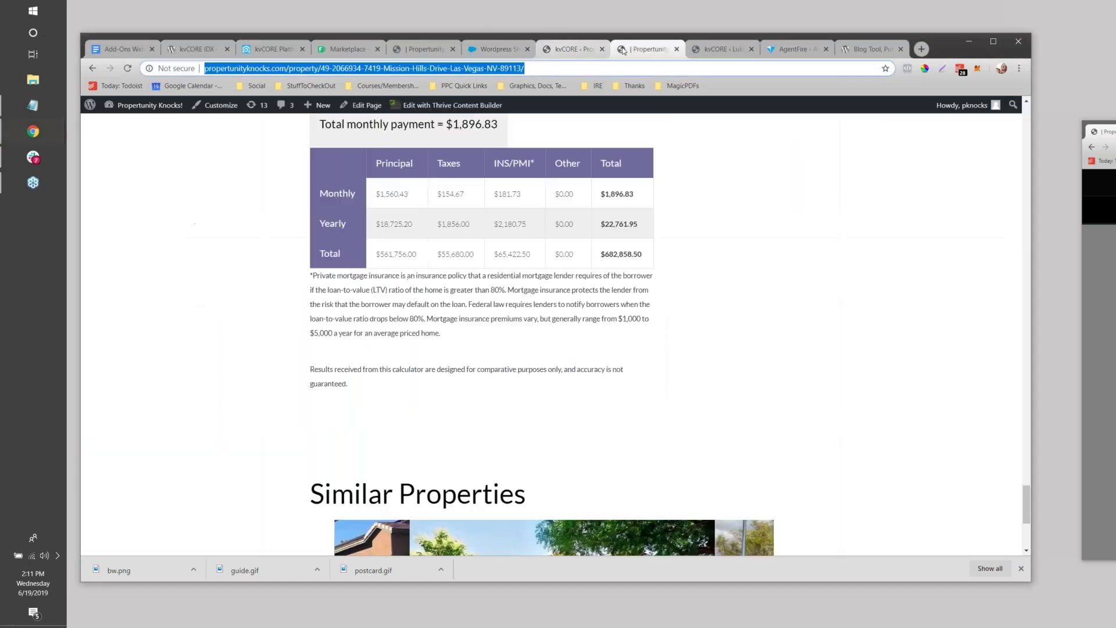
{"action": "scroll", "coordinate": [647, 407], "scroll_direction": "down", "scroll_amount": 5}
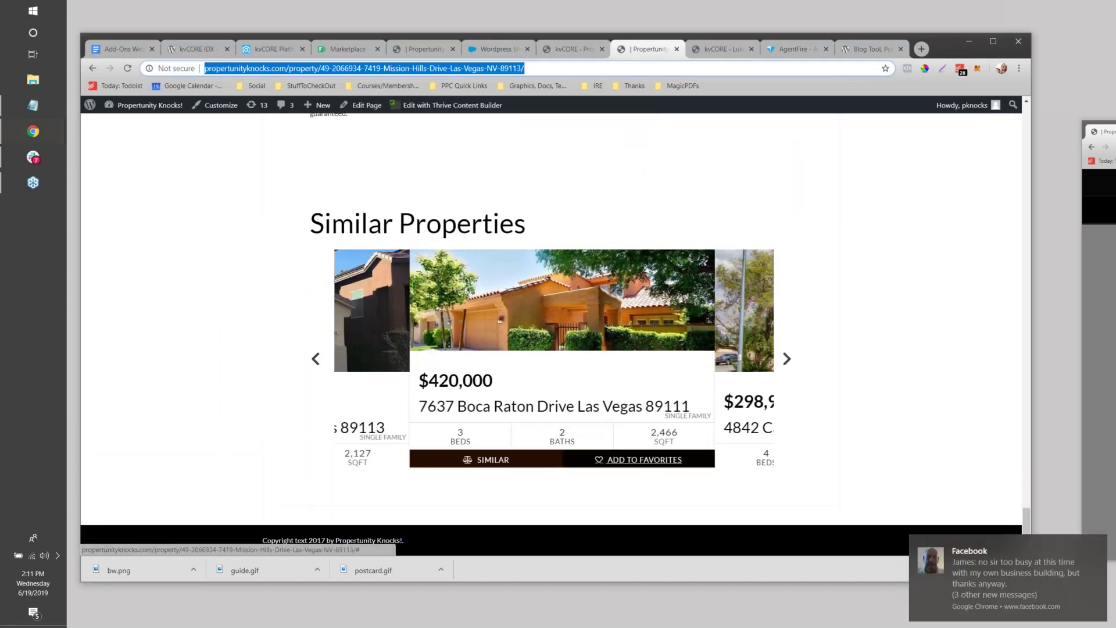
{"action": "left_click", "coordinate": [792, 362]}
{"action": "left_click", "coordinate": [794, 363]}
{"action": "left_click", "coordinate": [794, 363]}
{"action": "left_click", "coordinate": [1097, 547]}
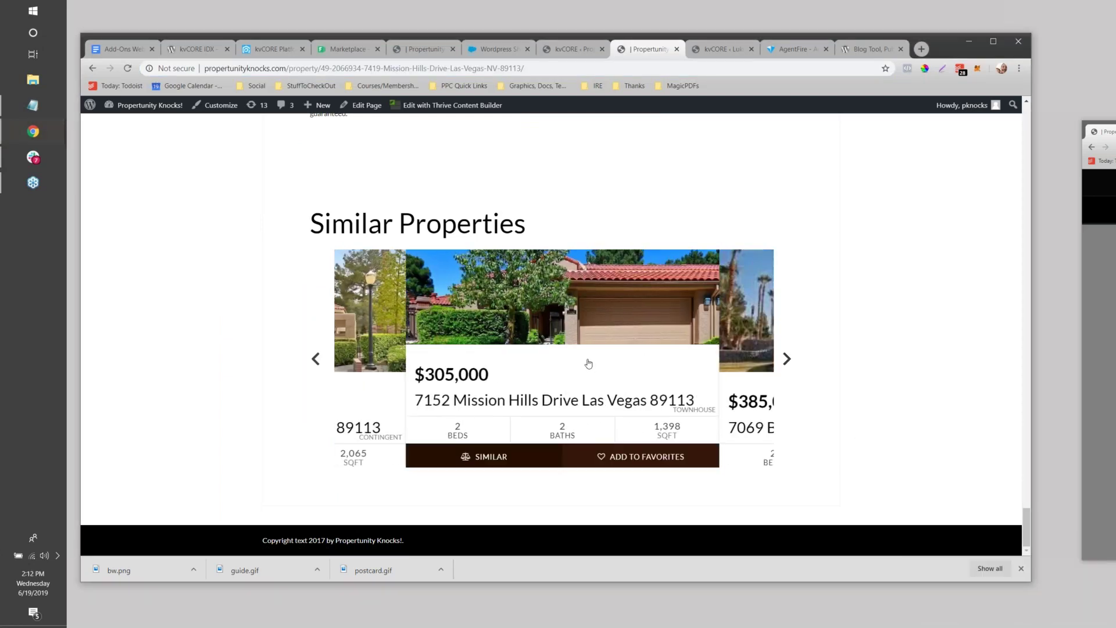
- Scroll back up through the listing's details toward the top of the page
{"action": "scroll", "coordinate": [590, 233], "scroll_direction": "up", "scroll_amount": 12}
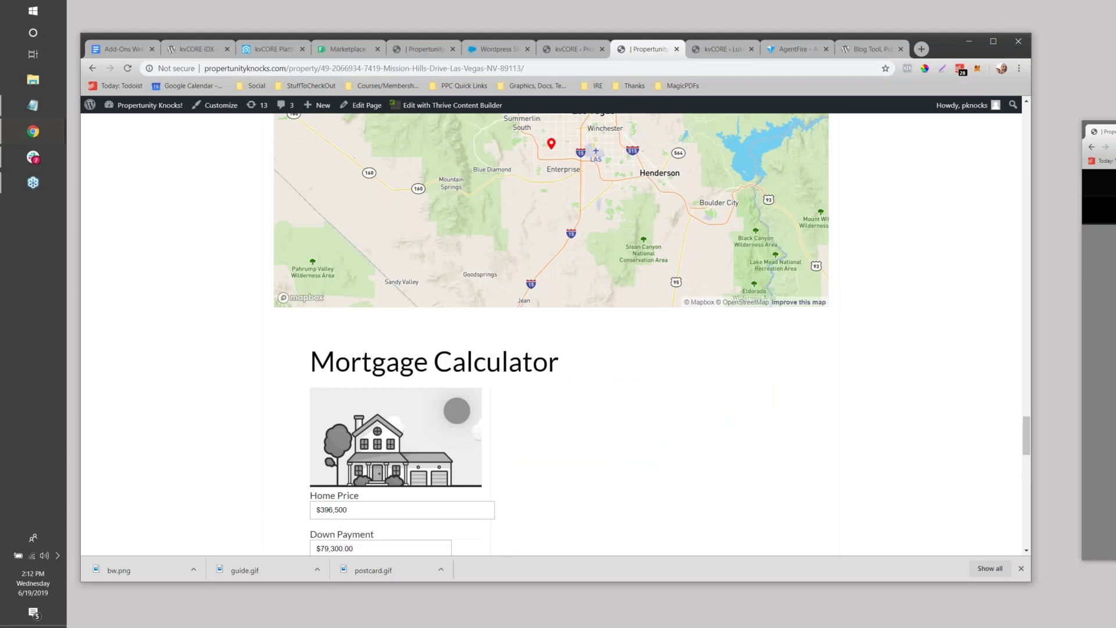
{"action": "scroll", "coordinate": [551, 334], "scroll_direction": "up", "scroll_amount": 10}
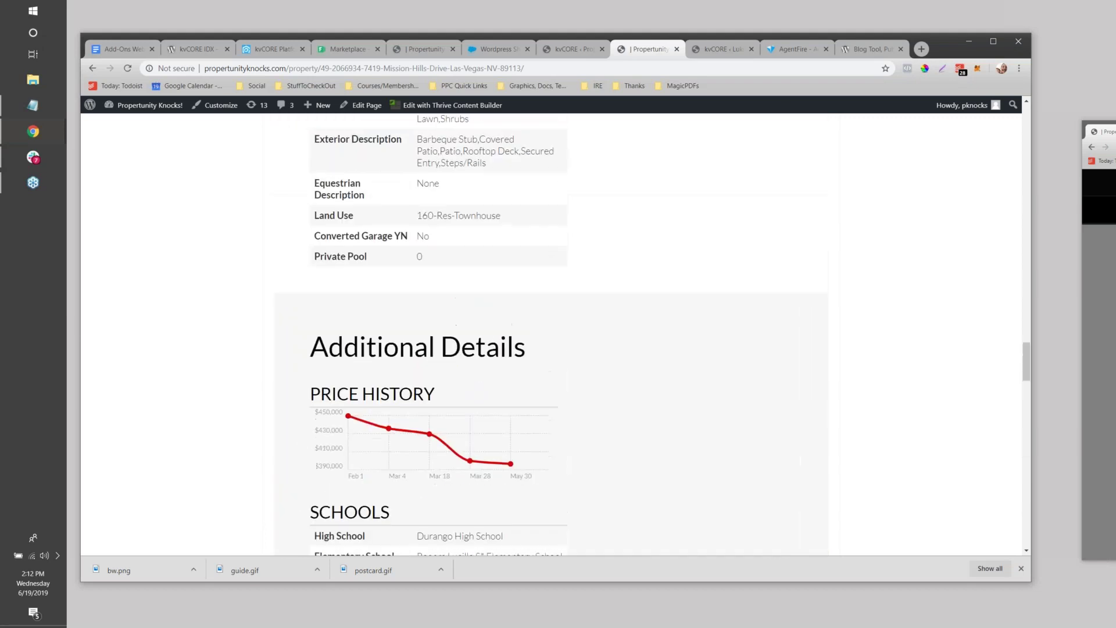
{"action": "scroll", "coordinate": [416, 386], "scroll_direction": "down", "scroll_amount": 4}
{"action": "scroll", "coordinate": [416, 386], "scroll_direction": "up", "scroll_amount": 6}
{"action": "scroll", "coordinate": [416, 383], "scroll_direction": "up", "scroll_amount": 10}
{"action": "scroll", "coordinate": [416, 383], "scroll_direction": "up", "scroll_amount": 15}
{"action": "scroll", "coordinate": [416, 381], "scroll_direction": "up", "scroll_amount": 1}
{"action": "scroll", "coordinate": [416, 382], "scroll_direction": "down", "scroll_amount": 3}
{"action": "scroll", "coordinate": [416, 381], "scroll_direction": "up", "scroll_amount": 4}
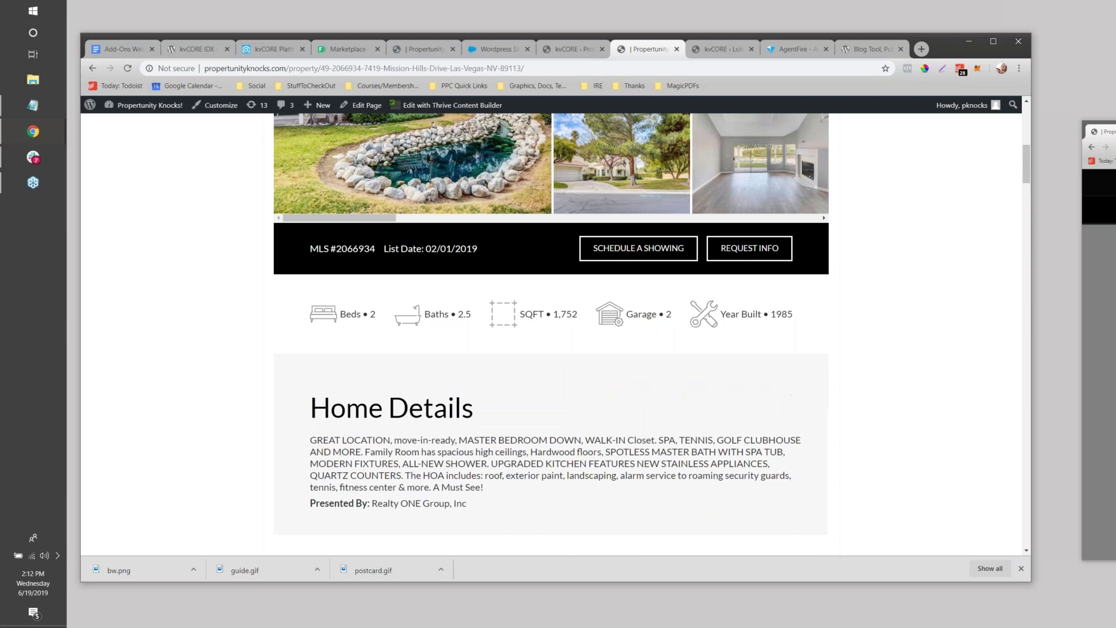
{"action": "scroll", "coordinate": [550, 335], "scroll_direction": "up", "scroll_amount": 5}
- Narrow the browser window and view the reflowed Price History and Schools details
{"action": "left_click_drag", "start_coordinate": [856, 265], "coordinate": [532, 261]}
{"action": "scroll", "coordinate": [427, 177], "scroll_direction": "down", "scroll_amount": 15}
{"action": "scroll", "coordinate": [429, 179], "scroll_direction": "down", "scroll_amount": 20}
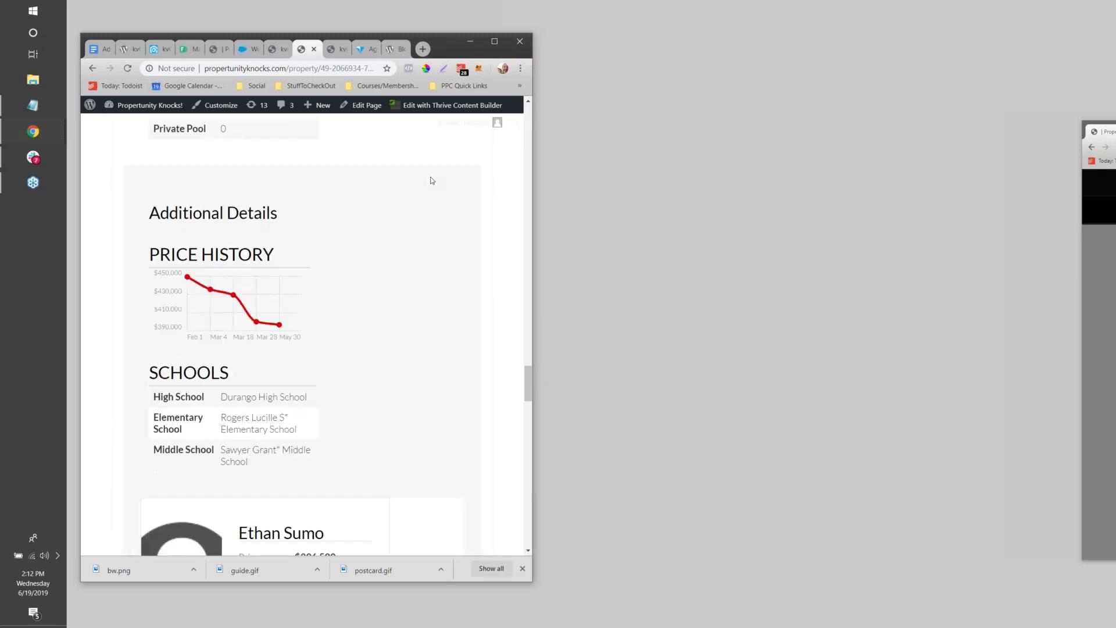
- Widen the browser window back to nearly full screen width
{"action": "scroll", "coordinate": [432, 180], "scroll_direction": "down", "scroll_amount": 15}
{"action": "left_click_drag", "start_coordinate": [665, 215], "coordinate": [976, 212]}
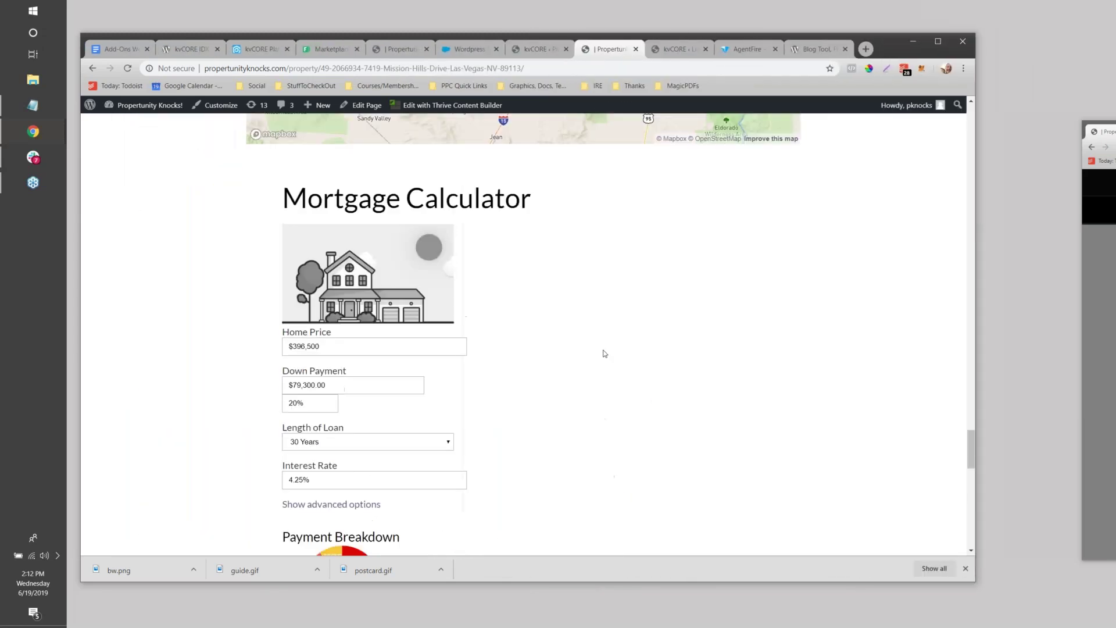
{"action": "scroll", "coordinate": [604, 353], "scroll_direction": "up", "scroll_amount": 20}
{"action": "scroll", "coordinate": [579, 372], "scroll_direction": "up", "scroll_amount": 15}
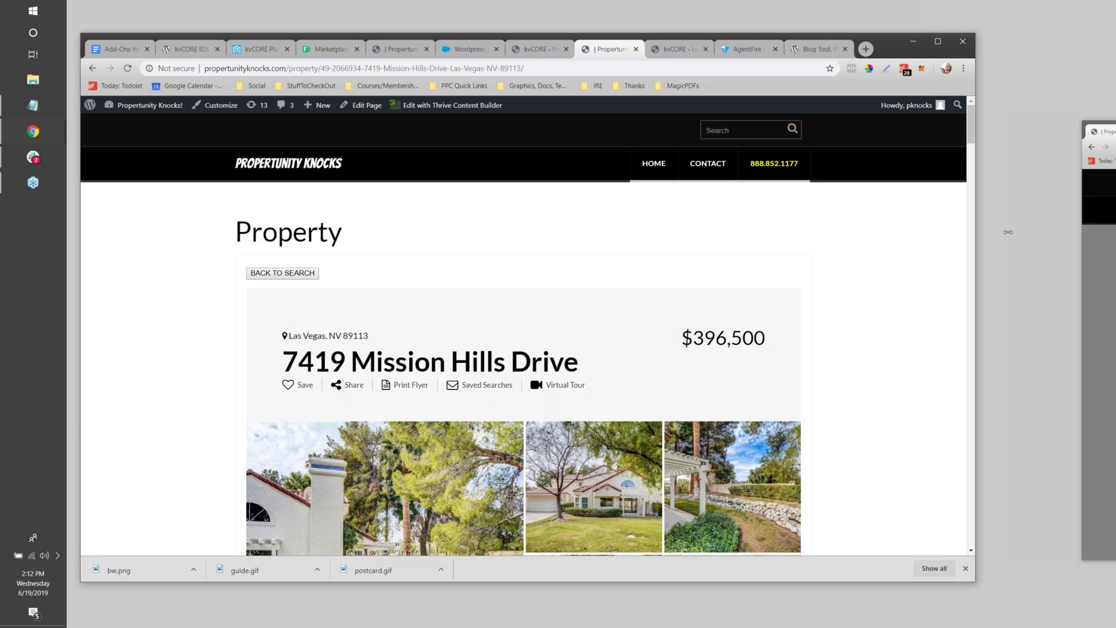
{"action": "left_click_drag", "start_coordinate": [1008, 232], "coordinate": [1062, 252]}
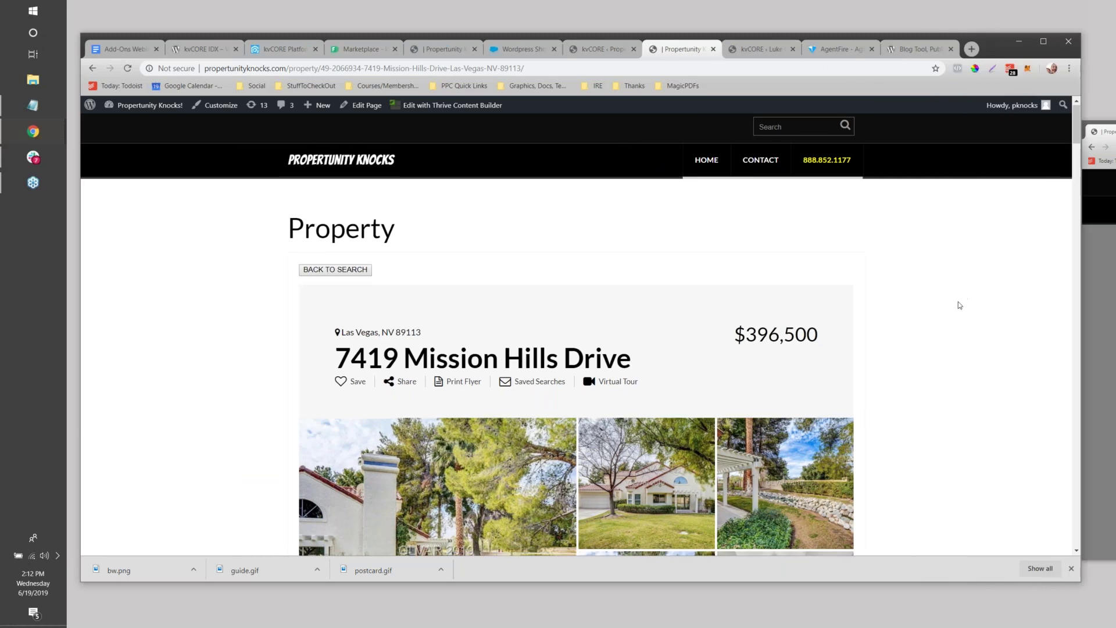
- Review the $396,500 listing's agent card, map, mortgage calculator and Similar Properties, then return to the top
{"action": "scroll", "coordinate": [960, 305], "scroll_direction": "down", "scroll_amount": 15}
{"action": "scroll", "coordinate": [959, 256], "scroll_direction": "down", "scroll_amount": 20}
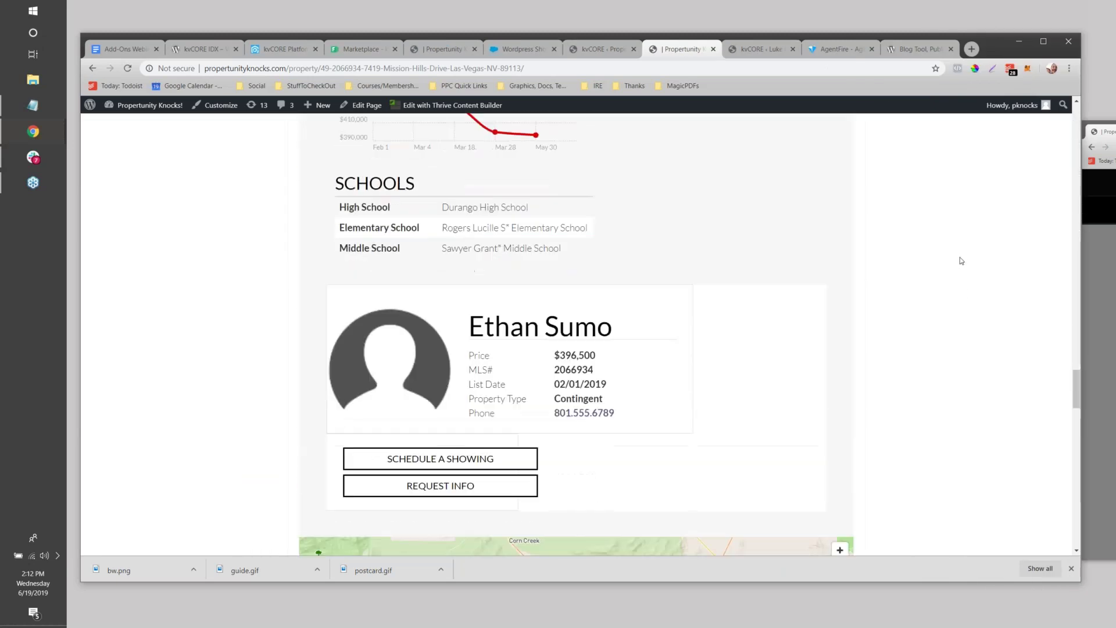
{"action": "scroll", "coordinate": [664, 300], "scroll_direction": "down", "scroll_amount": 2}
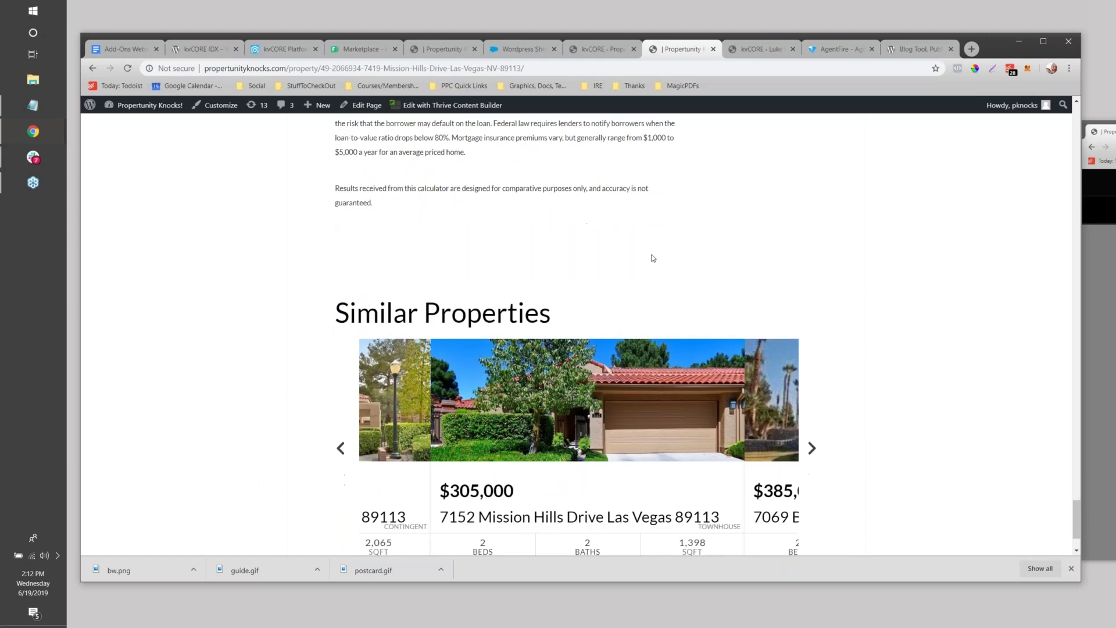
{"action": "left_click_drag", "start_coordinate": [1073, 530], "coordinate": [1046, 116]}
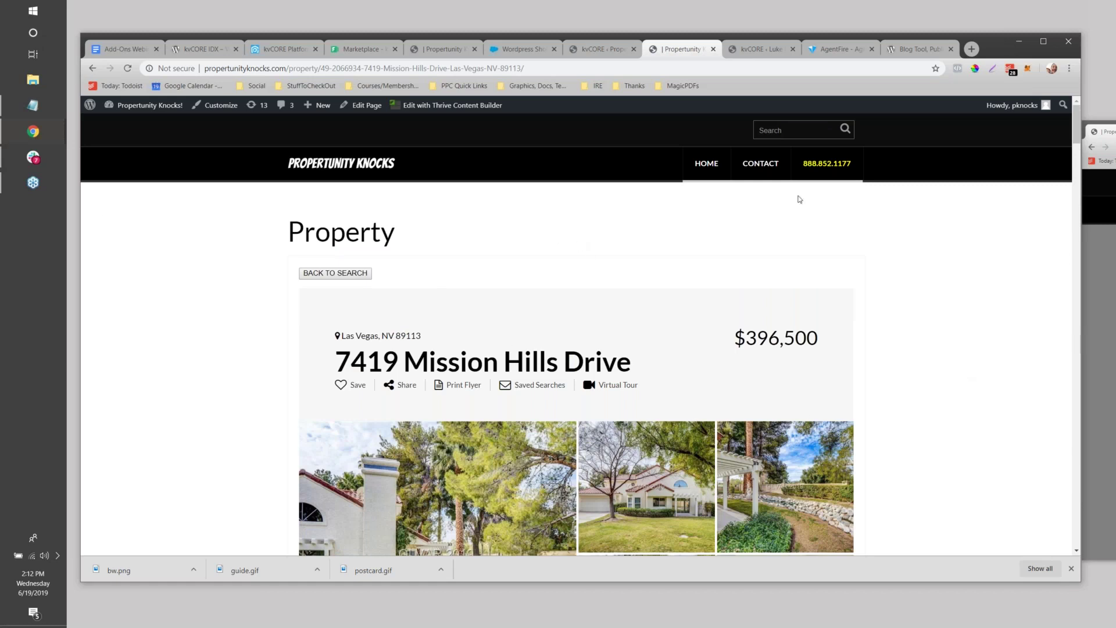
{"action": "scroll", "coordinate": [543, 269], "scroll_direction": "down", "scroll_amount": 1}
{"action": "scroll", "coordinate": [542, 269], "scroll_direction": "down", "scroll_amount": 2}
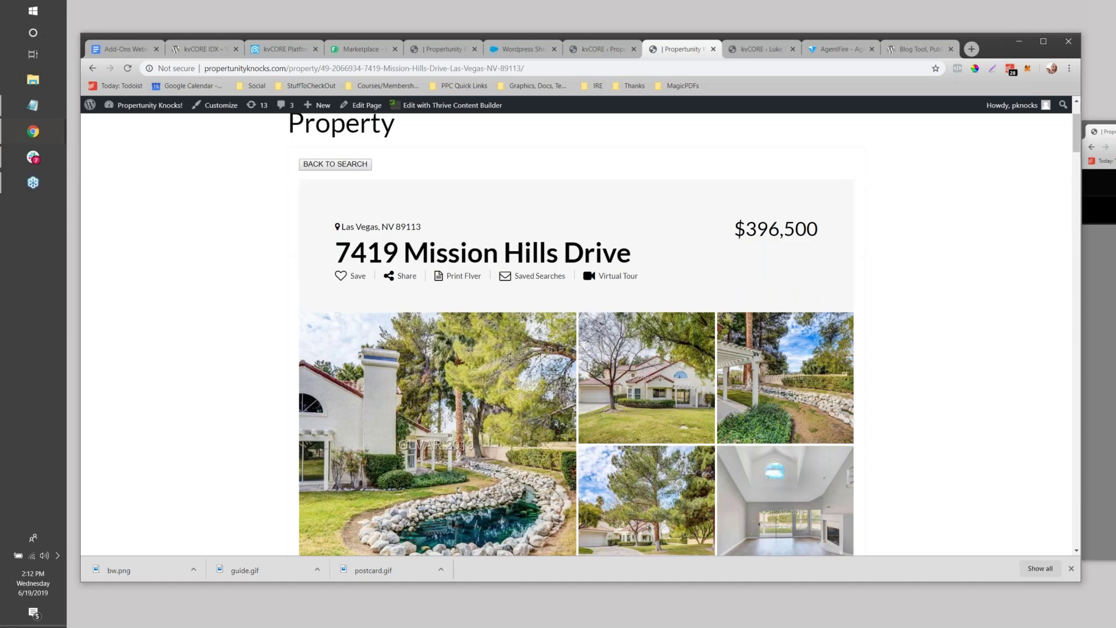
{"action": "scroll", "coordinate": [543, 269], "scroll_direction": "up", "scroll_amount": 3}
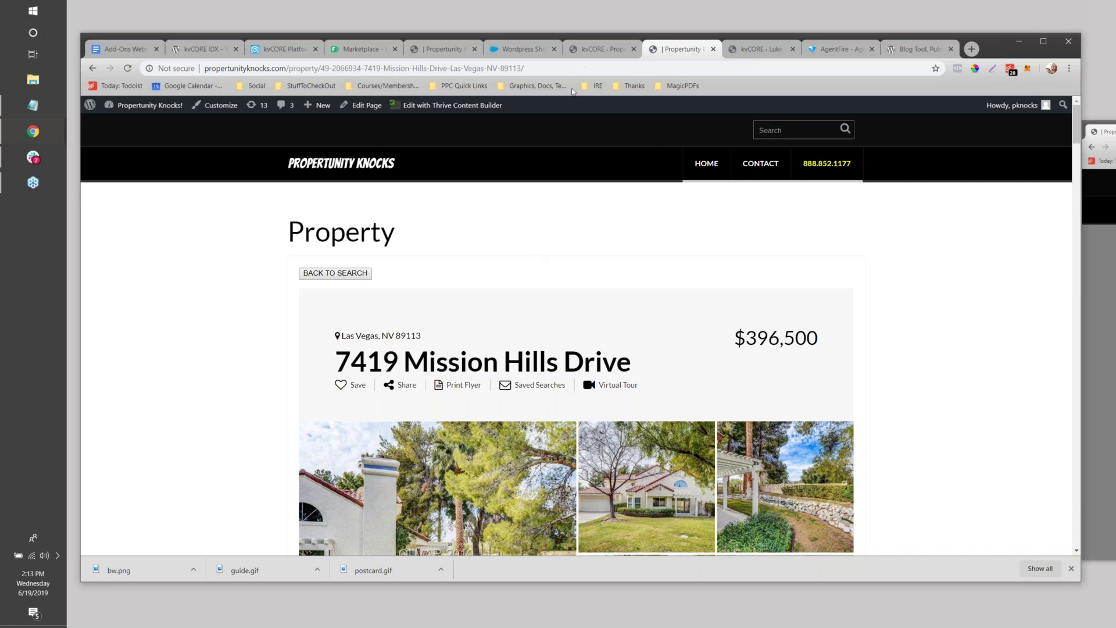
- Compare the kvCORE IDX settings with the 7419 Mission Hills Drive listing page
{"action": "left_click", "coordinate": [589, 51]}
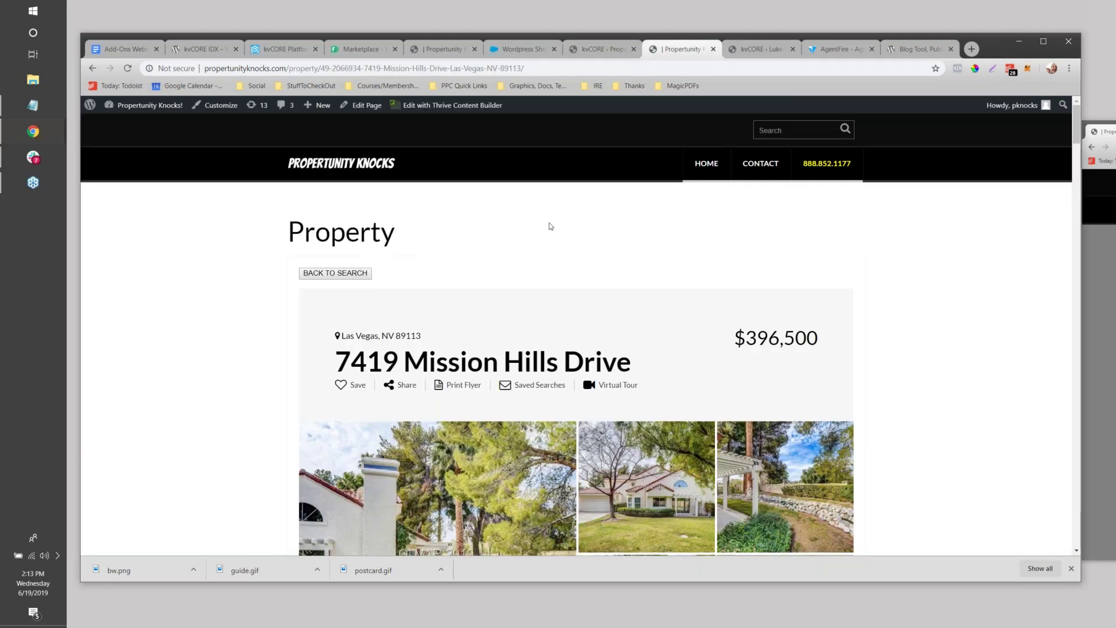
{"action": "left_click", "coordinate": [670, 41]}
{"action": "scroll", "coordinate": [605, 289], "scroll_direction": "down", "scroll_amount": 3}
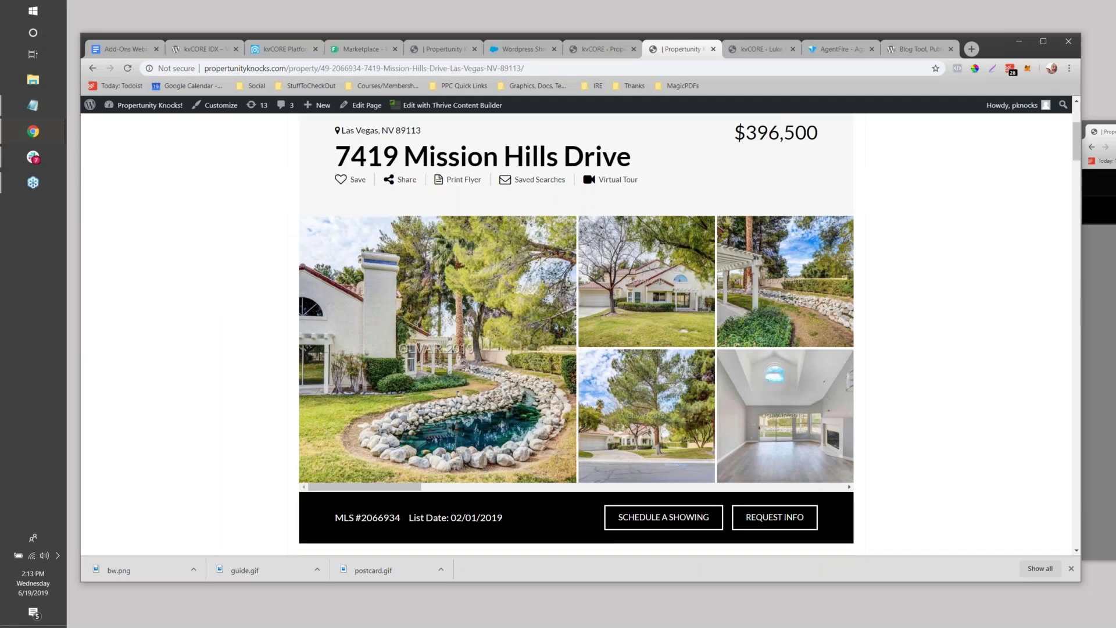
{"action": "scroll", "coordinate": [604, 289], "scroll_direction": "up", "scroll_amount": 3}
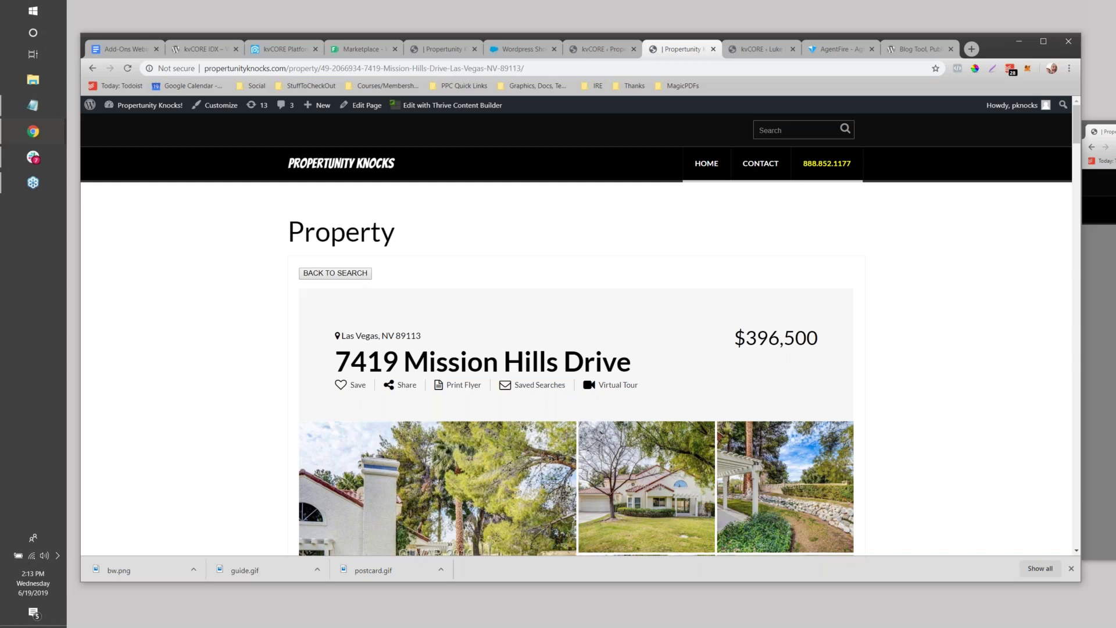
{"action": "scroll", "coordinate": [732, 471], "scroll_direction": "down", "scroll_amount": 8}
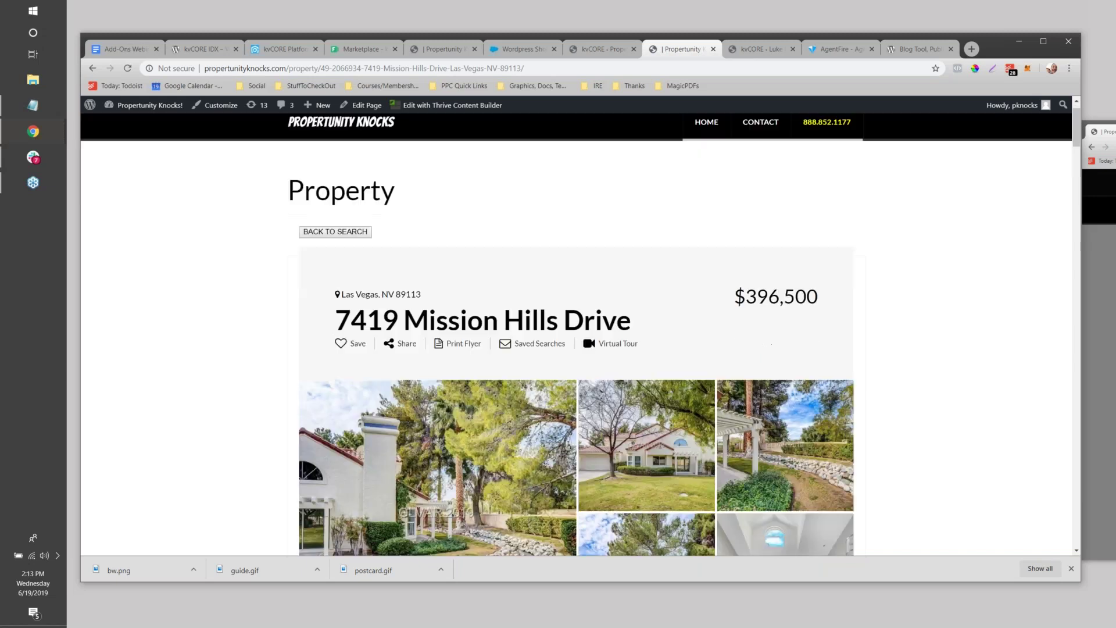
{"action": "scroll", "coordinate": [698, 349], "scroll_direction": "up", "scroll_amount": 8}
{"action": "scroll", "coordinate": [183, 364], "scroll_direction": "down", "scroll_amount": 1}
{"action": "scroll", "coordinate": [595, 257], "scroll_direction": "up", "scroll_amount": 1}
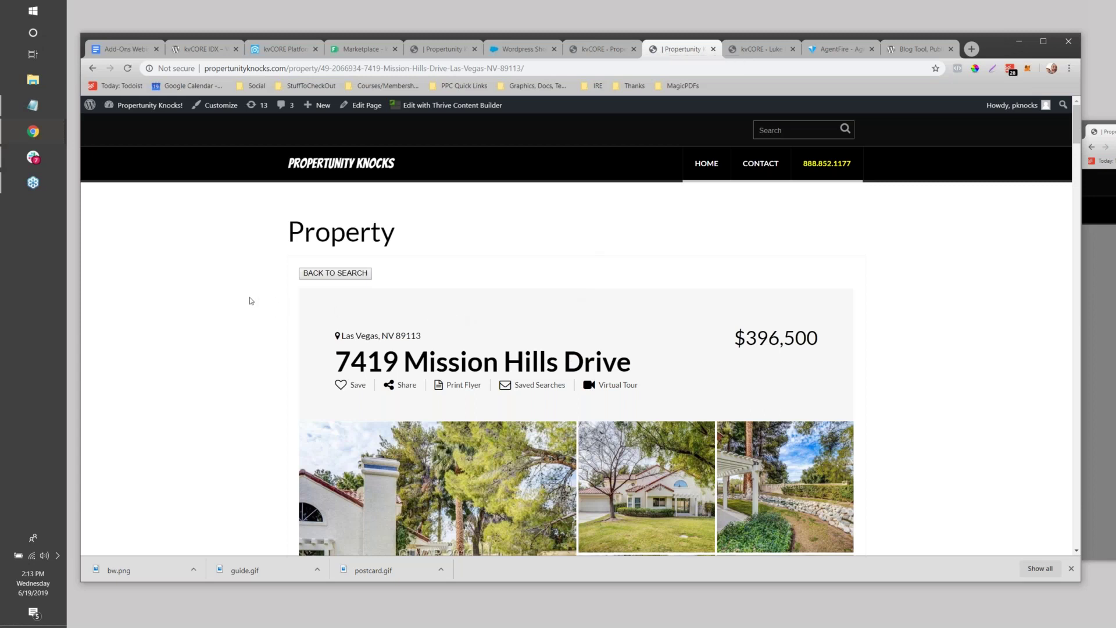
{"action": "scroll", "coordinate": [249, 301], "scroll_direction": "down", "scroll_amount": 4}
{"action": "scroll", "coordinate": [249, 302], "scroll_direction": "up", "scroll_amount": 4}
- Recheck the Custom Scripts settings, then inspect the listing page's web address and content
{"action": "left_click", "coordinate": [618, 46]}
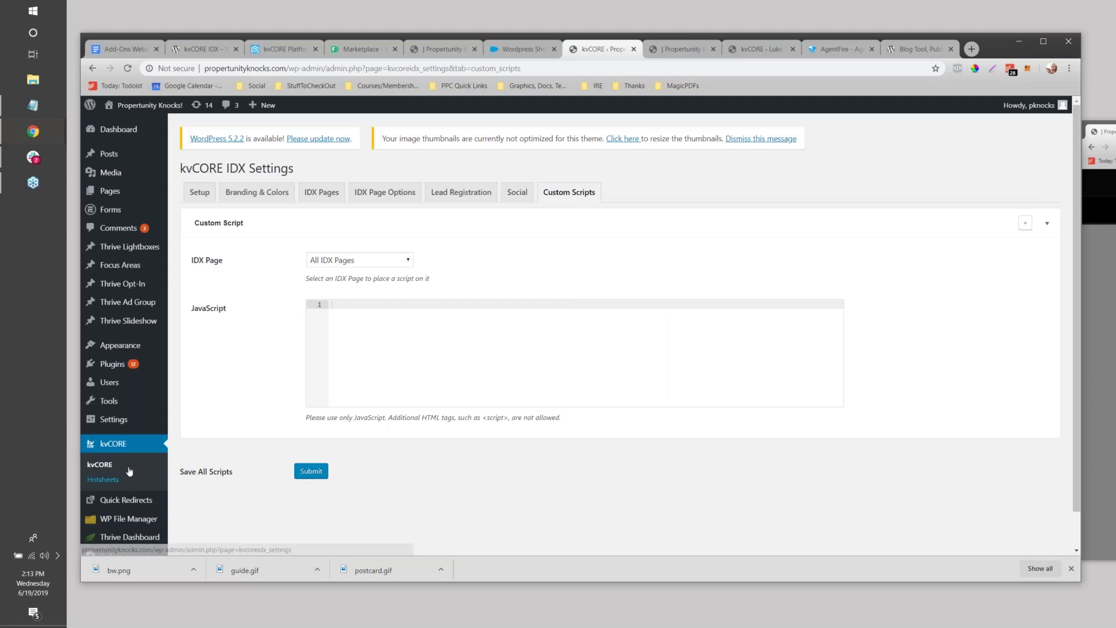
{"action": "scroll", "coordinate": [116, 474], "scroll_direction": "down", "scroll_amount": 2}
{"action": "scroll", "coordinate": [406, 290], "scroll_direction": "up", "scroll_amount": 2}
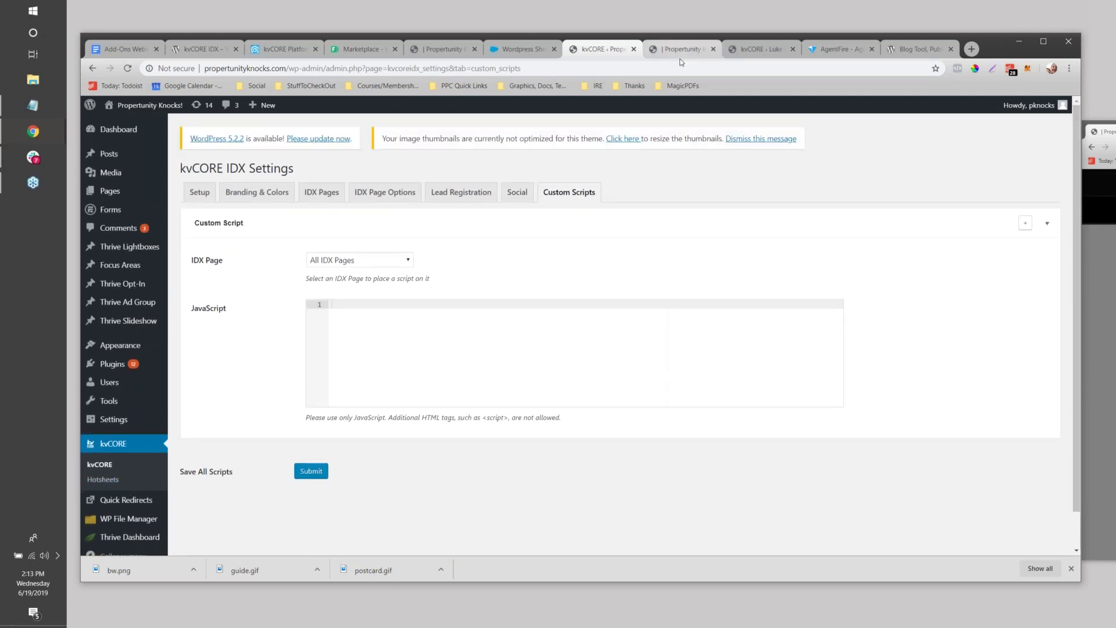
{"action": "left_click", "coordinate": [681, 49]}
{"action": "left_click", "coordinate": [377, 68]}
{"action": "left_click", "coordinate": [364, 68]}
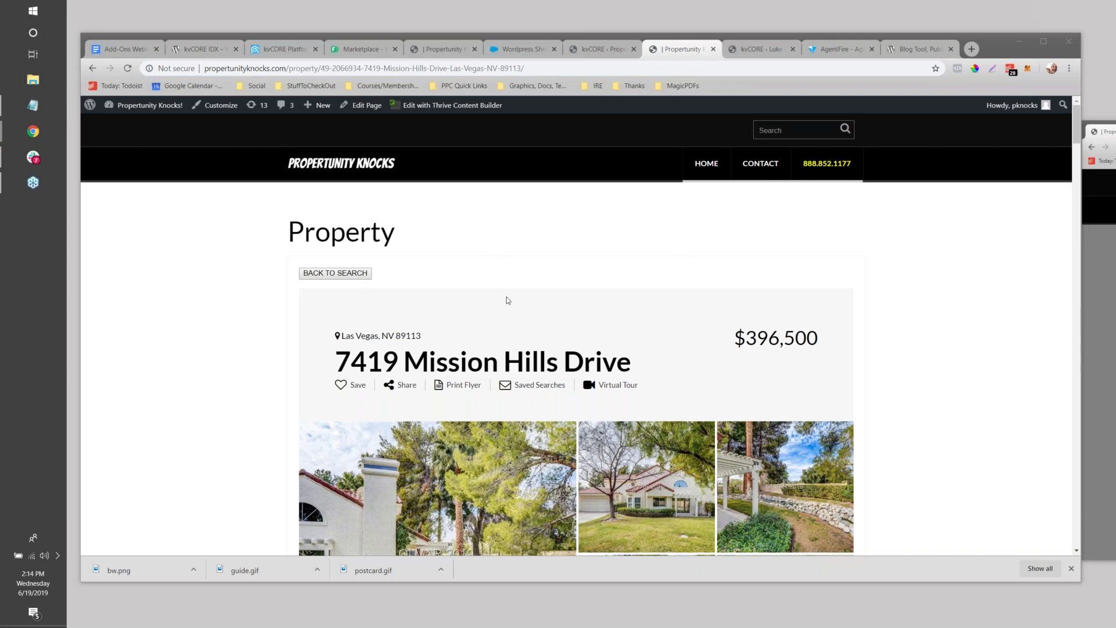
{"action": "scroll", "coordinate": [506, 300], "scroll_direction": "down", "scroll_amount": 20}
{"action": "scroll", "coordinate": [514, 302], "scroll_direction": "up", "scroll_amount": 8}
{"action": "scroll", "coordinate": [514, 303], "scroll_direction": "up", "scroll_amount": 5}
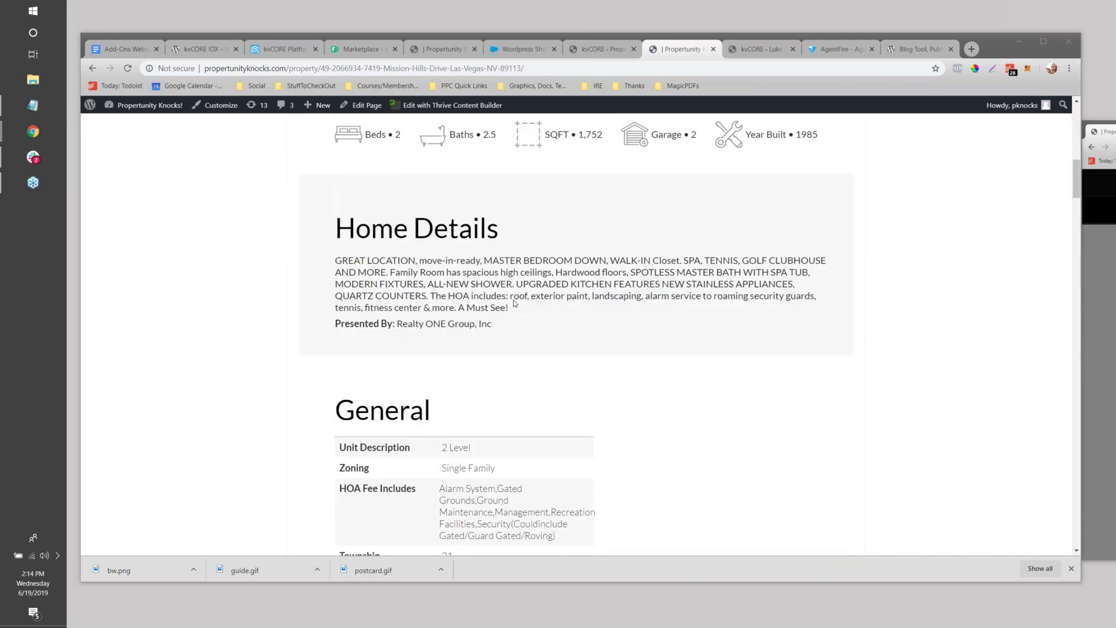
{"action": "scroll", "coordinate": [514, 303], "scroll_direction": "up", "scroll_amount": 6}
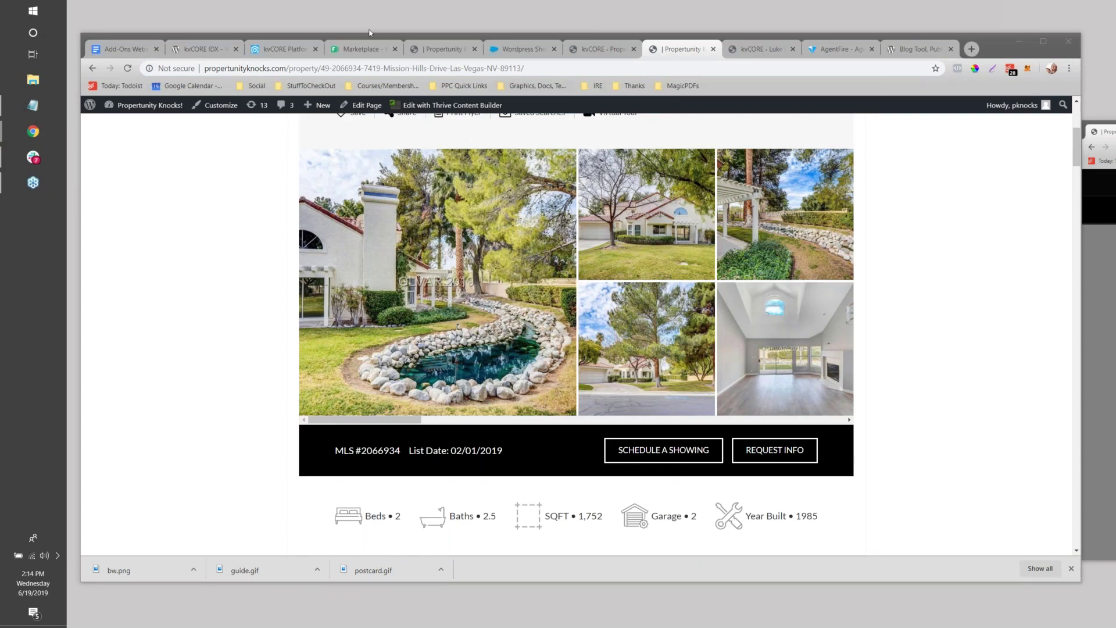
- Review the Add-Ons Webinar notes document, then bring up the AgentFire homepage
{"action": "left_click", "coordinate": [125, 49]}
{"action": "scroll", "coordinate": [452, 409], "scroll_direction": "down", "scroll_amount": 4}
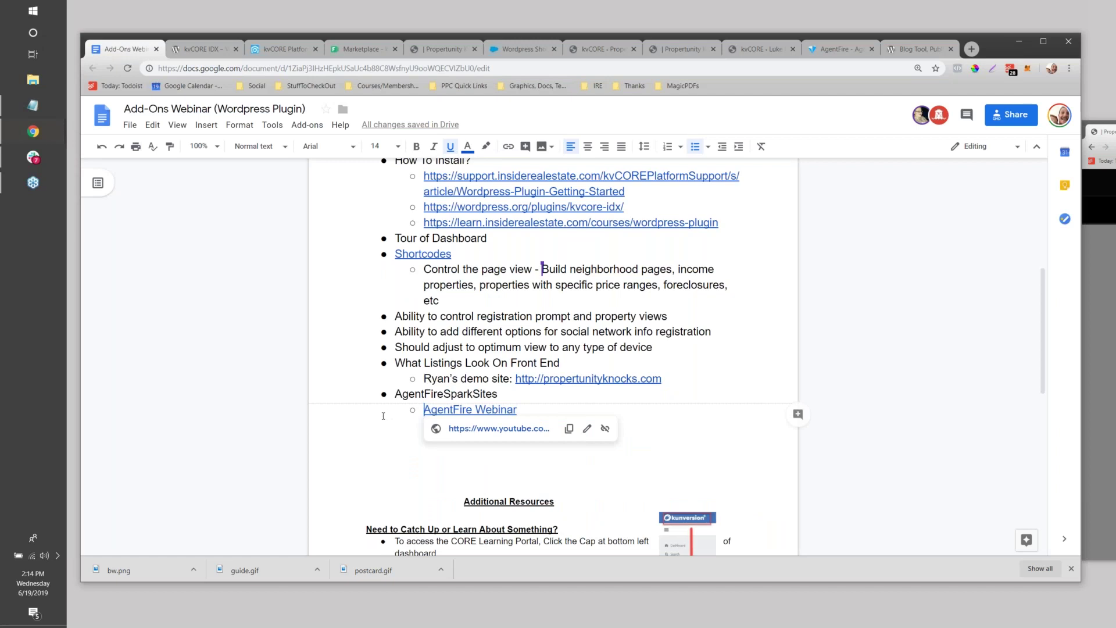
{"action": "left_click", "coordinate": [846, 49]}
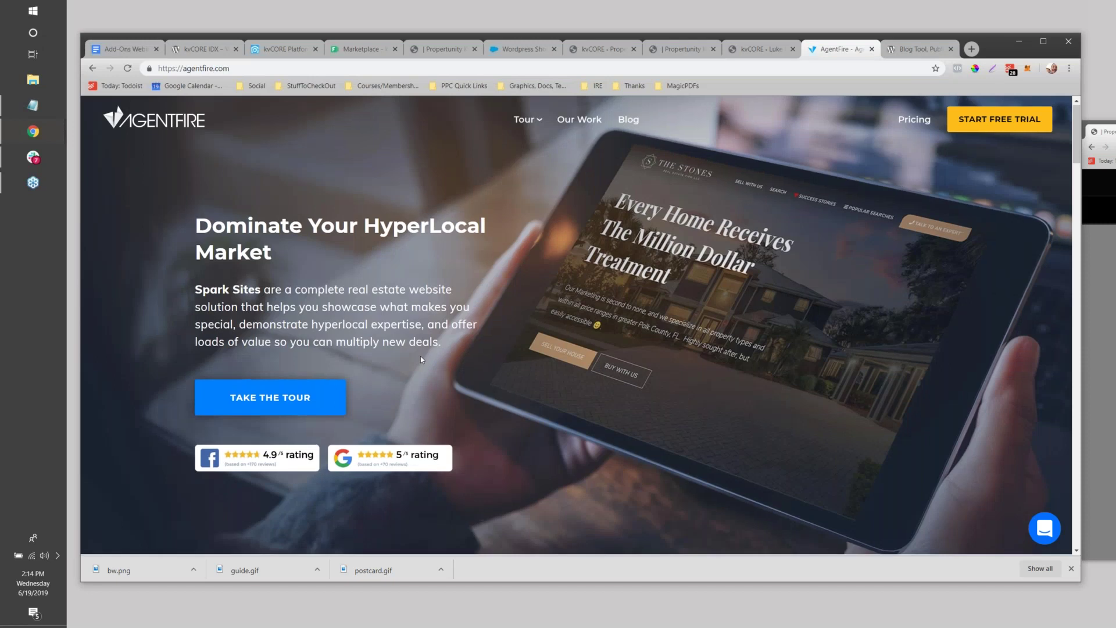
- Scroll the agentfire.com homepage, glance at WordPress.org, then return to the kvCORE IDX Settings Setup tab
{"action": "scroll", "coordinate": [420, 356], "scroll_direction": "down", "scroll_amount": 15}
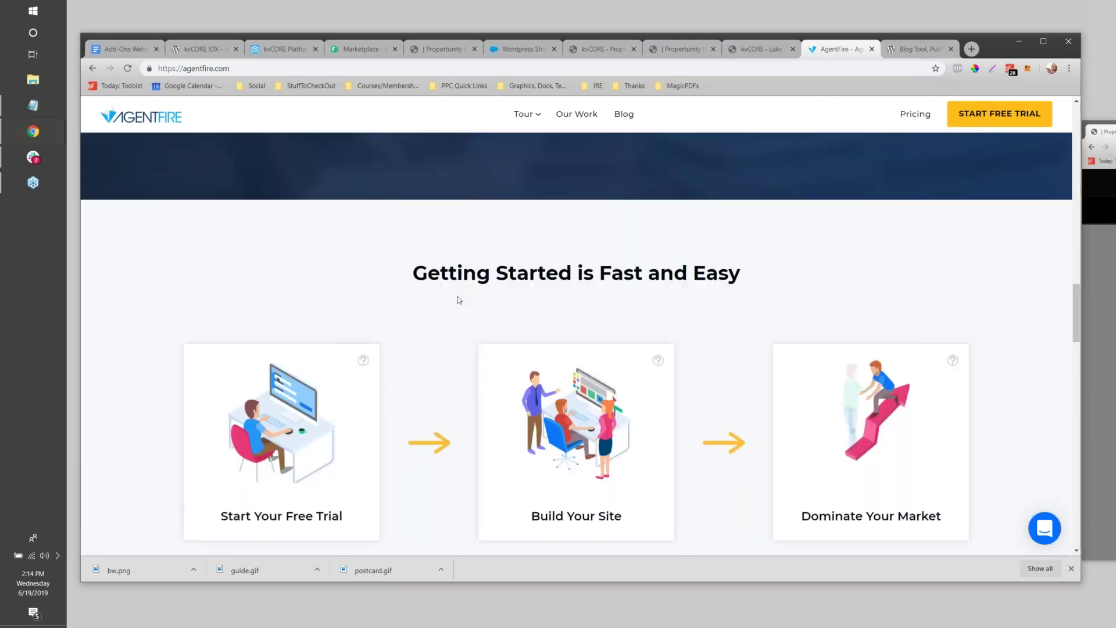
{"action": "scroll", "coordinate": [458, 299], "scroll_direction": "down", "scroll_amount": 10}
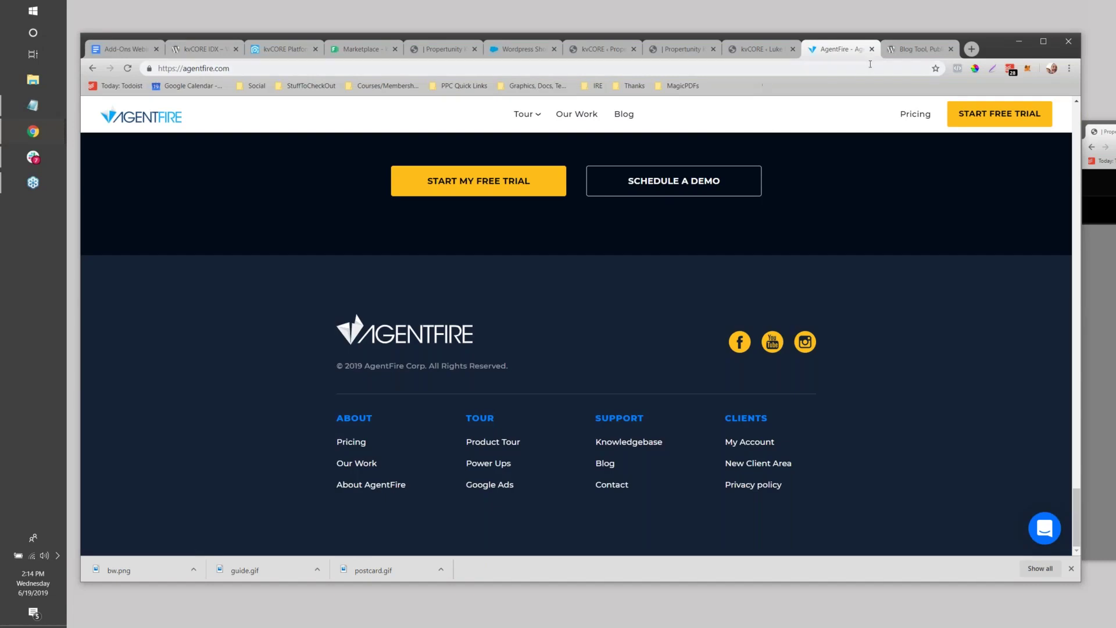
{"action": "left_click", "coordinate": [902, 51]}
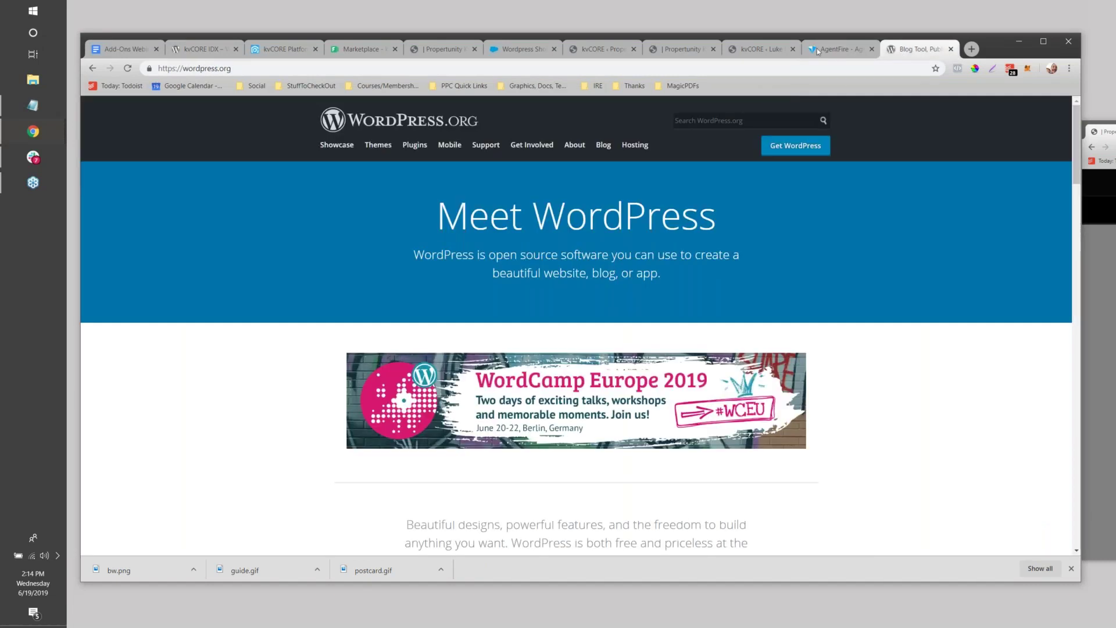
{"action": "left_click", "coordinate": [741, 51]}
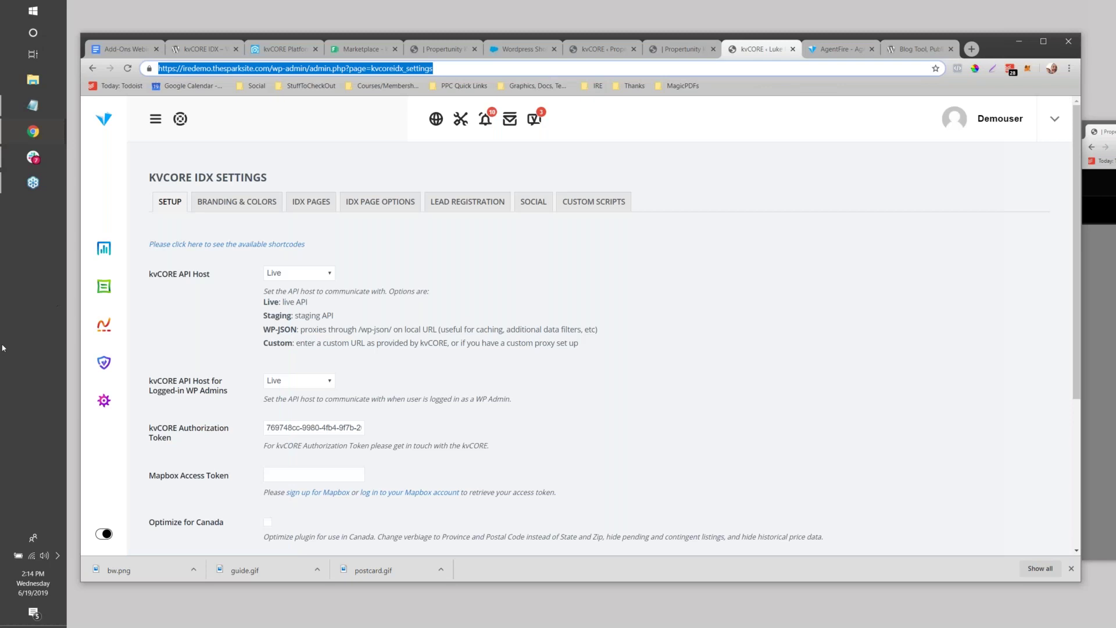
- Preview the admin sidebar flyouts, including AgentFire Arsenal, then close it
{"action": "mouse_move", "coordinate": [96, 250]}
{"action": "mouse_move", "coordinate": [112, 296]}
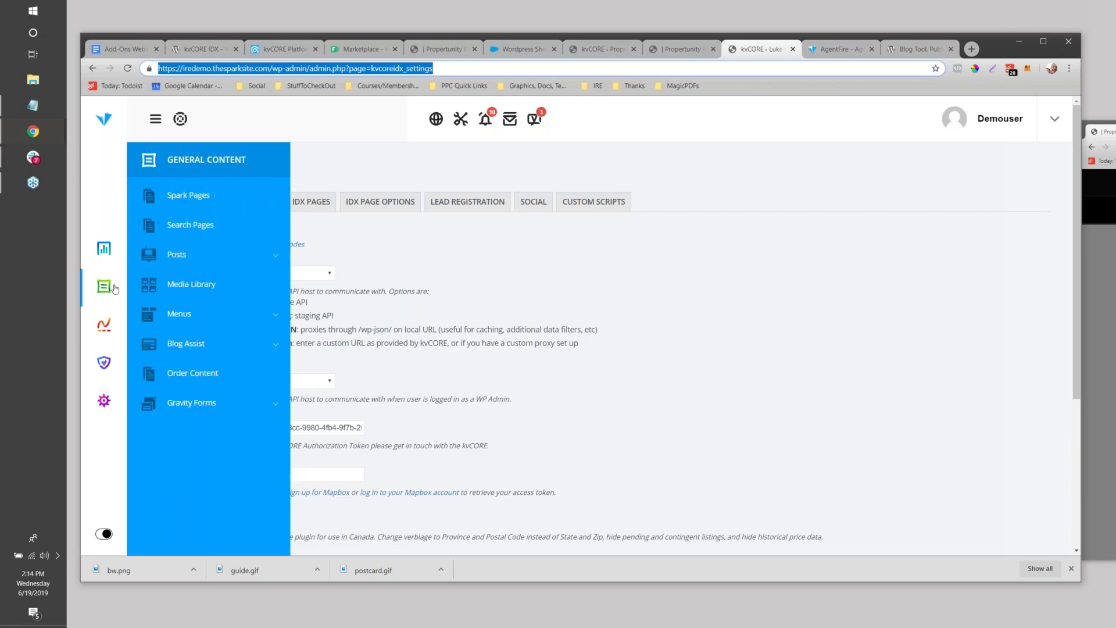
{"action": "mouse_move", "coordinate": [102, 370]}
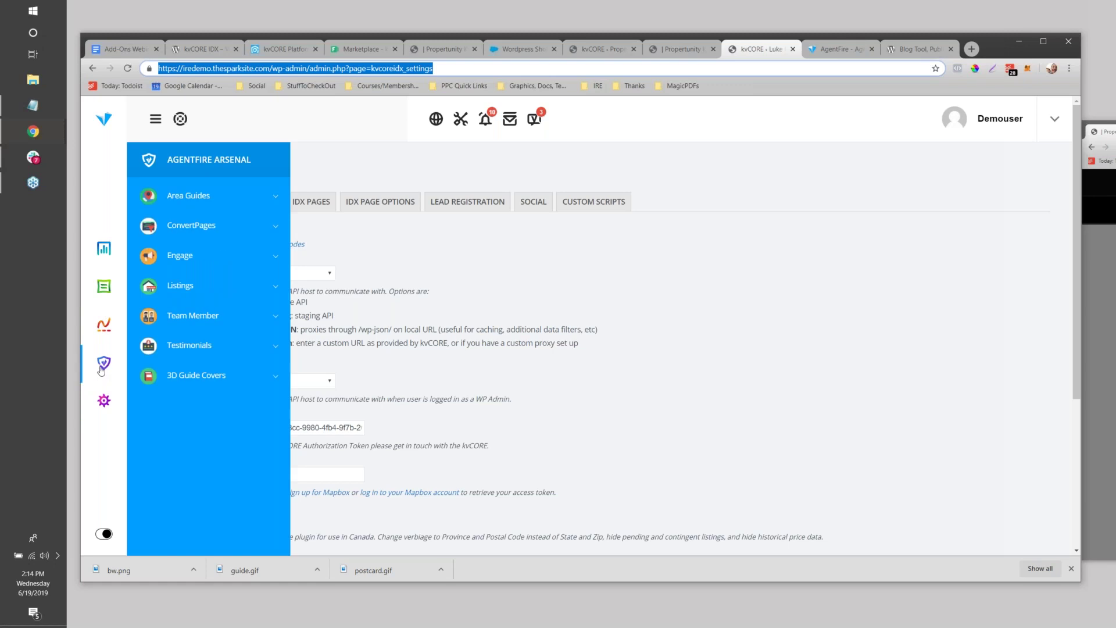
{"action": "left_click", "coordinate": [547, 277]}
- Load the Spark demo site's wp-admin dashboard and select wp-admin/ in the address
{"action": "left_click", "coordinate": [155, 118]}
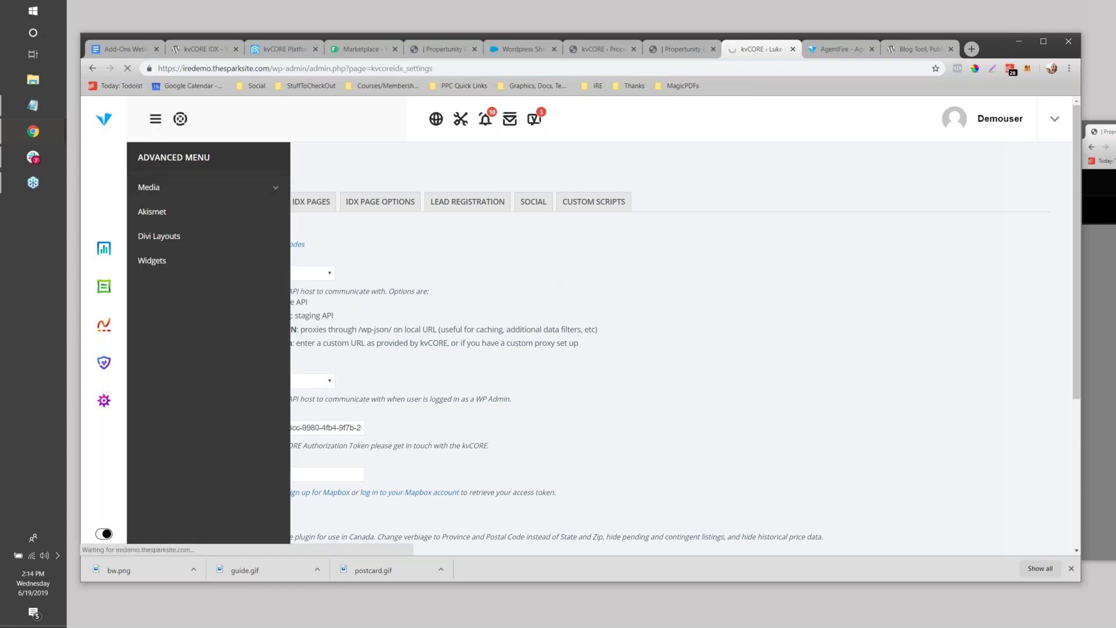
{"action": "left_click", "coordinate": [105, 119]}
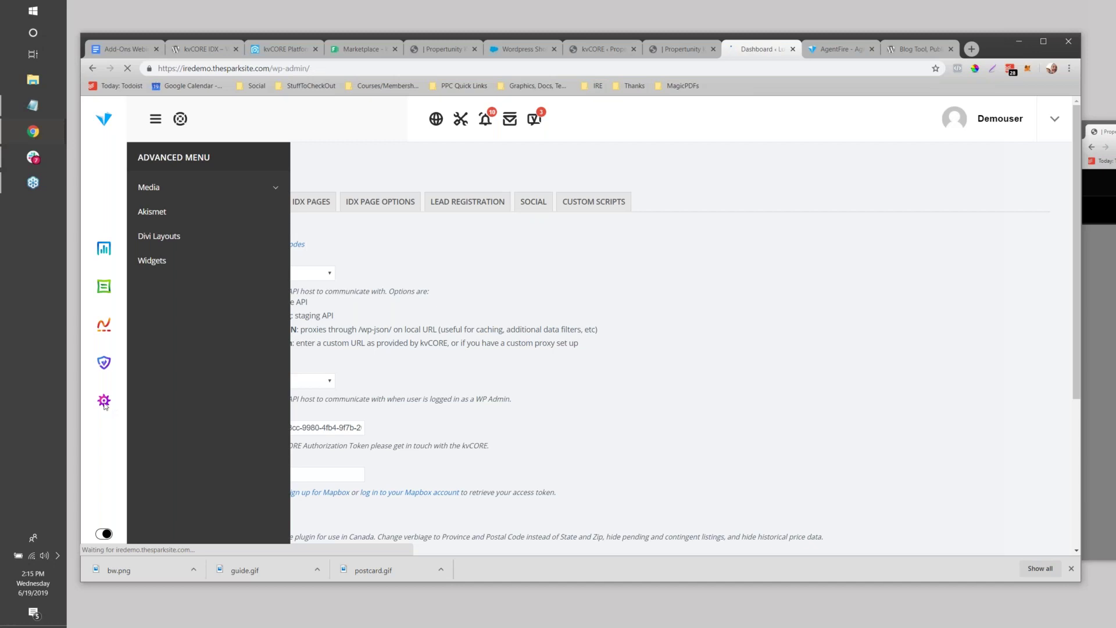
{"action": "mouse_move", "coordinate": [103, 406]}
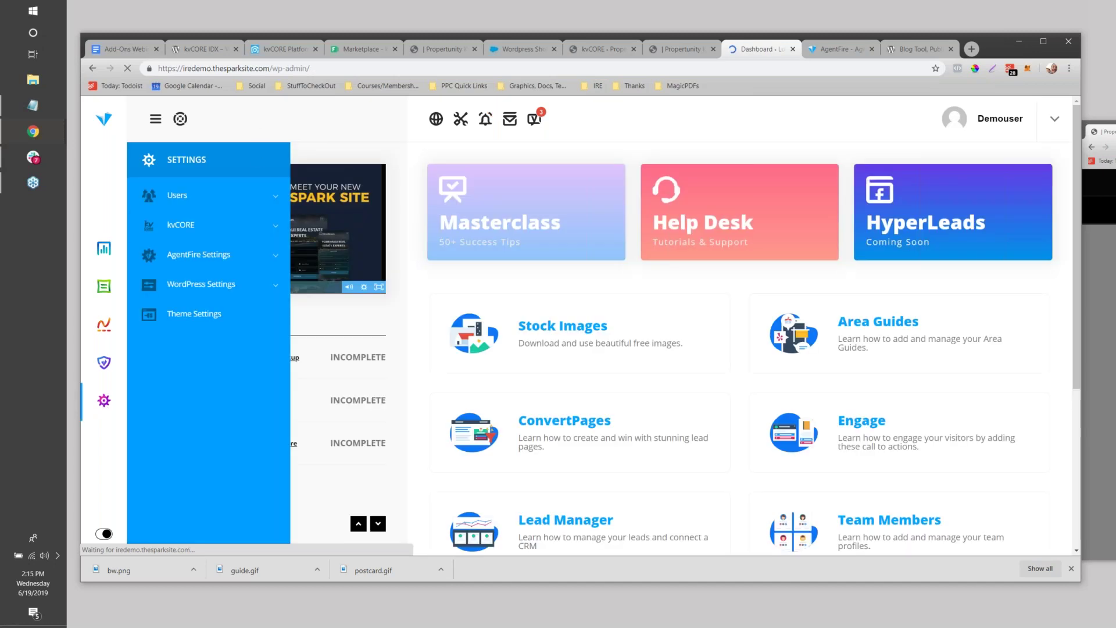
{"action": "left_click_drag", "start_coordinate": [272, 69], "coordinate": [348, 61]}
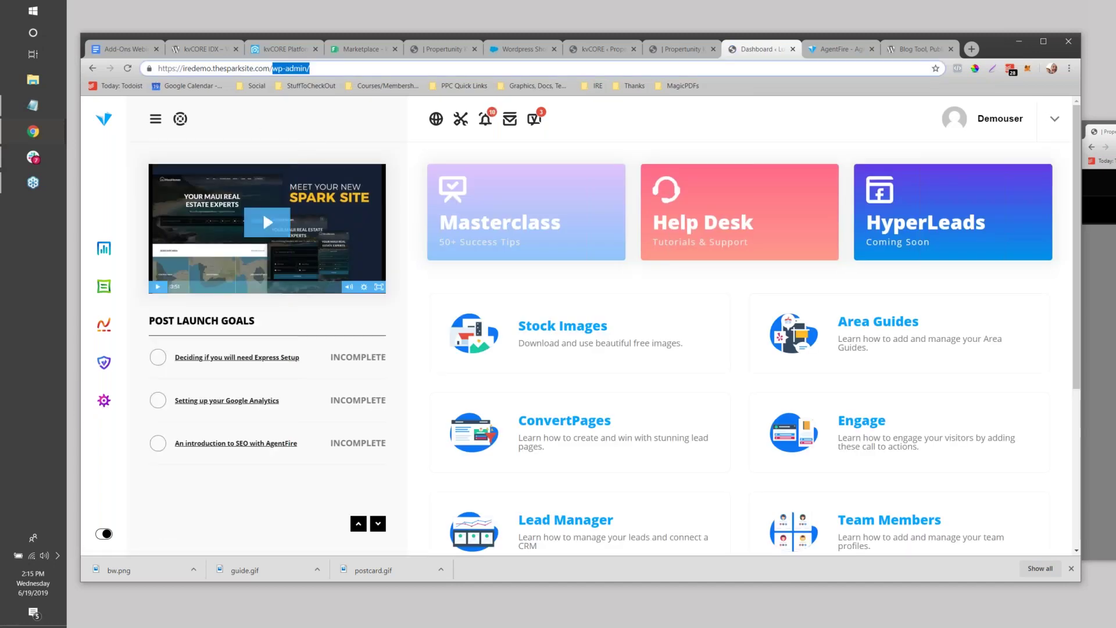
- Load the Spark Realty public homepage, scroll its sections, and close the agent chat popup
{"action": "key", "text": "BackSpace"}
{"action": "key", "text": "Return"}
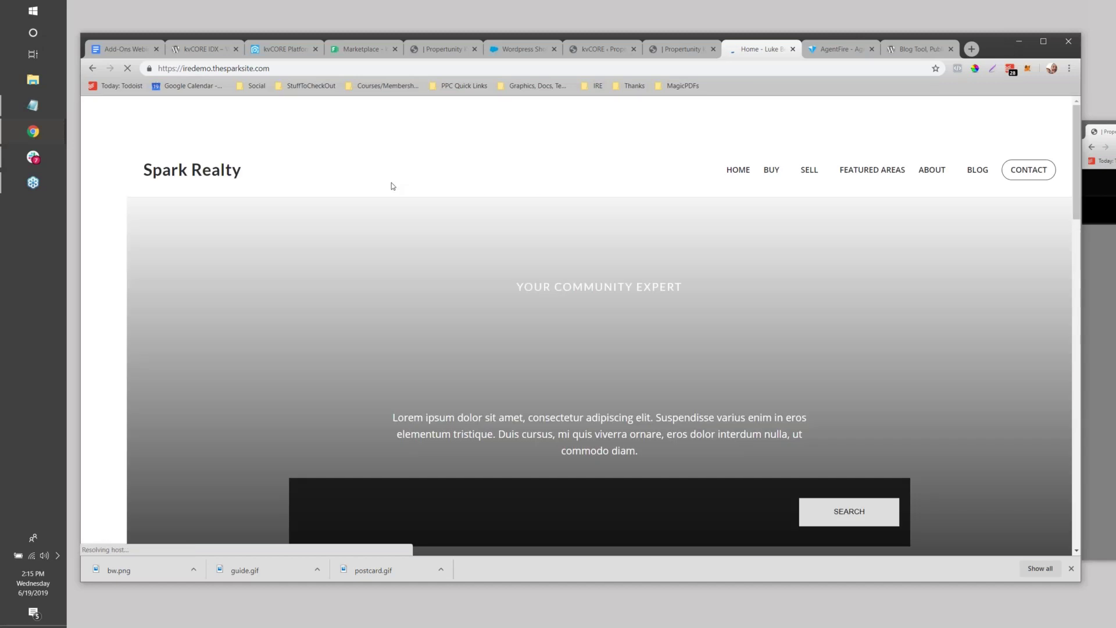
{"action": "scroll", "coordinate": [486, 194], "scroll_direction": "down", "scroll_amount": 8}
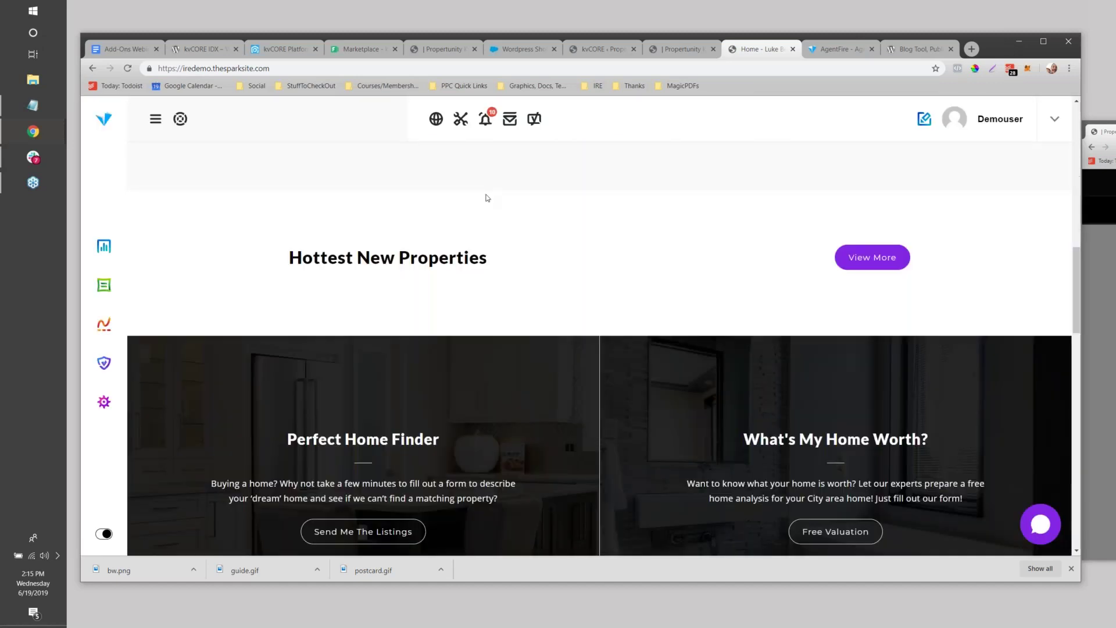
{"action": "scroll", "coordinate": [487, 198], "scroll_direction": "down", "scroll_amount": 10}
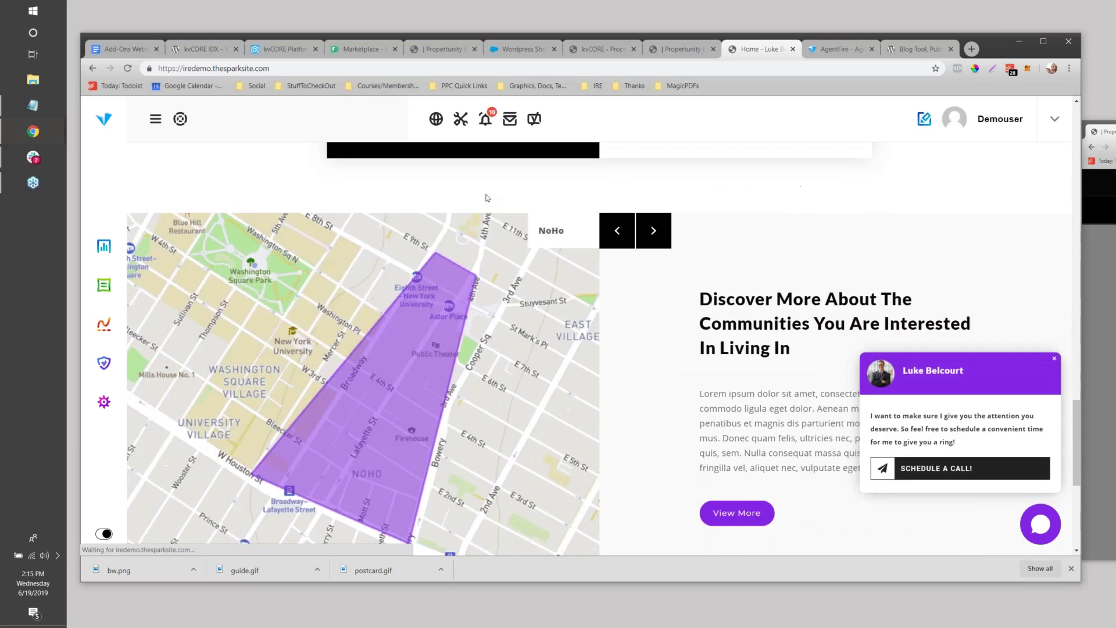
{"action": "scroll", "coordinate": [487, 197], "scroll_direction": "down", "scroll_amount": 4}
{"action": "left_click", "coordinate": [1054, 359]}
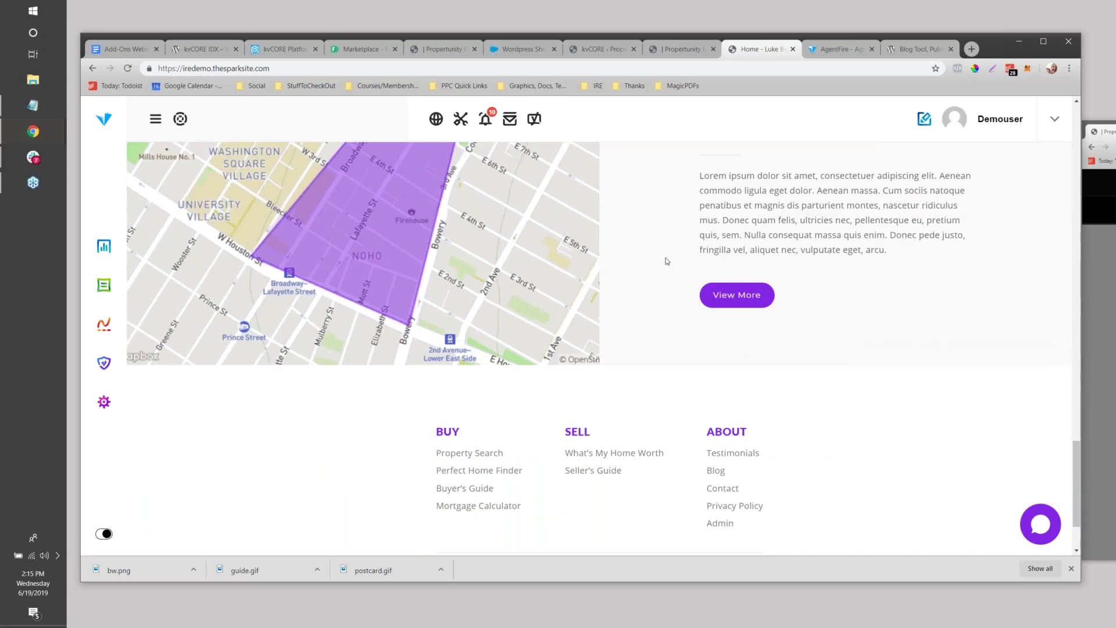
{"action": "scroll", "coordinate": [667, 261], "scroll_direction": "down", "scroll_amount": 2}
{"action": "scroll", "coordinate": [664, 259], "scroll_direction": "up", "scroll_amount": 12}
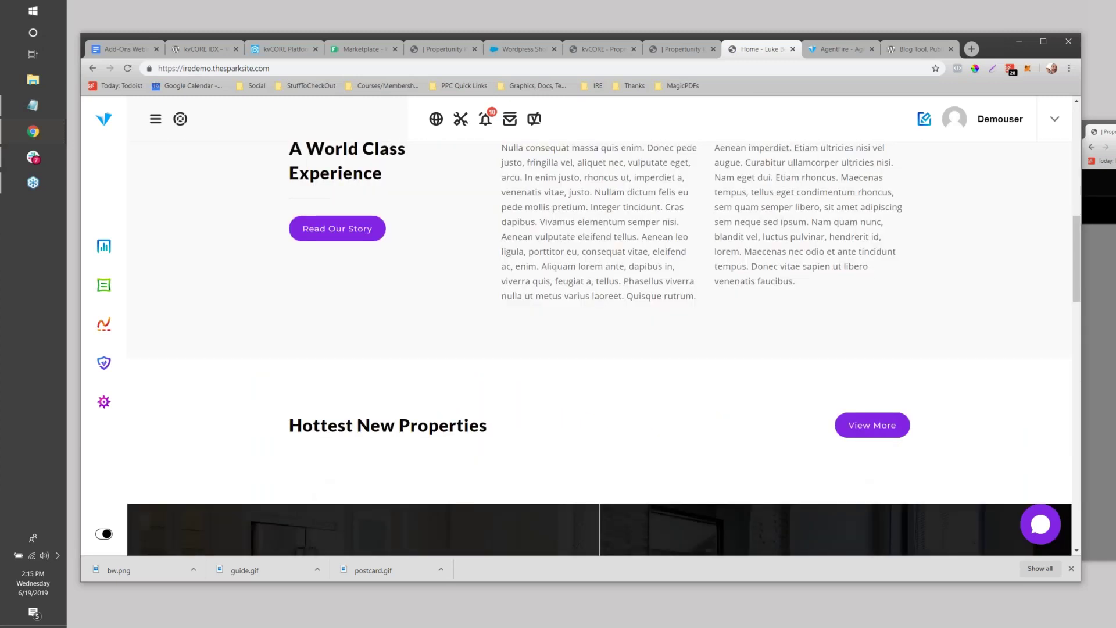
{"action": "scroll", "coordinate": [662, 256], "scroll_direction": "up", "scroll_amount": 8}
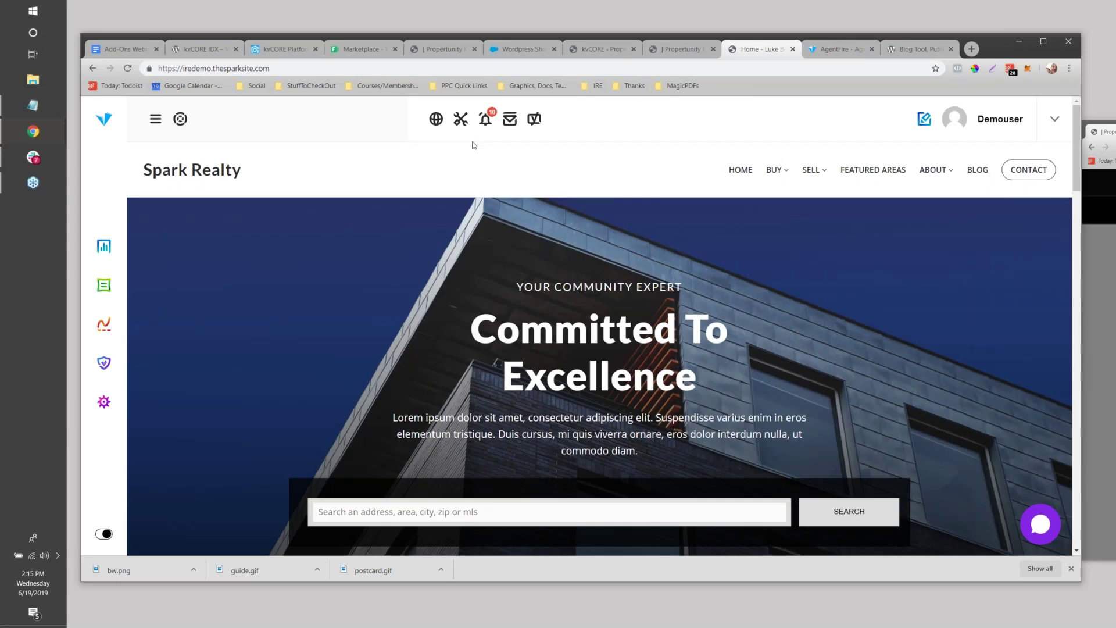
{"action": "mouse_move", "coordinate": [809, 170]}
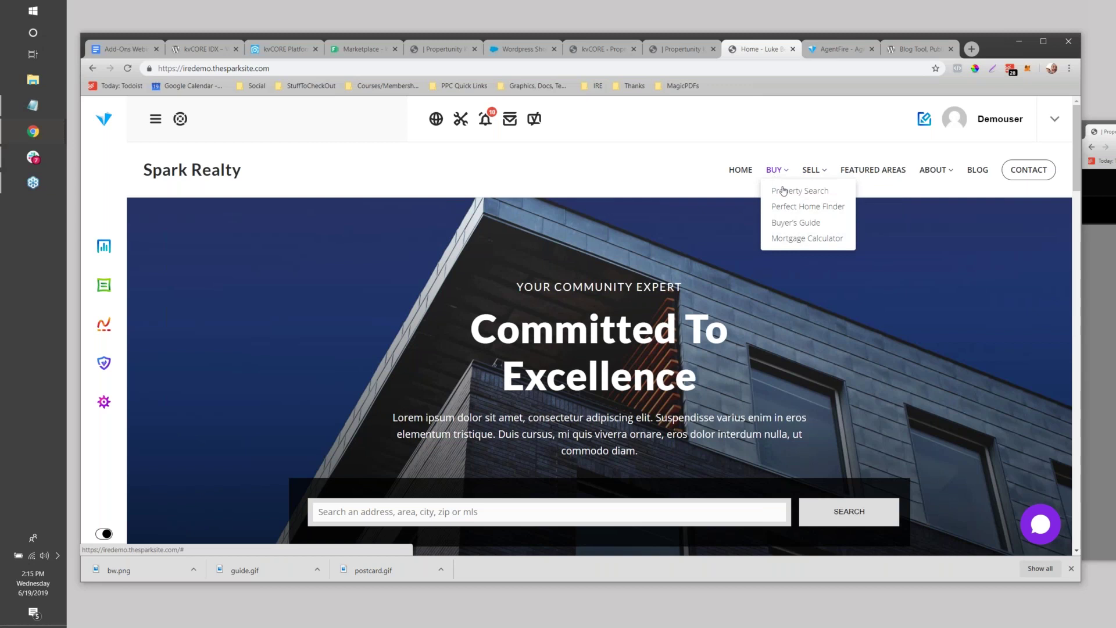
- Scroll the Perfect Home Finder page to its footer to reveal the Buyer's Guide offer
{"action": "left_click", "coordinate": [788, 207]}
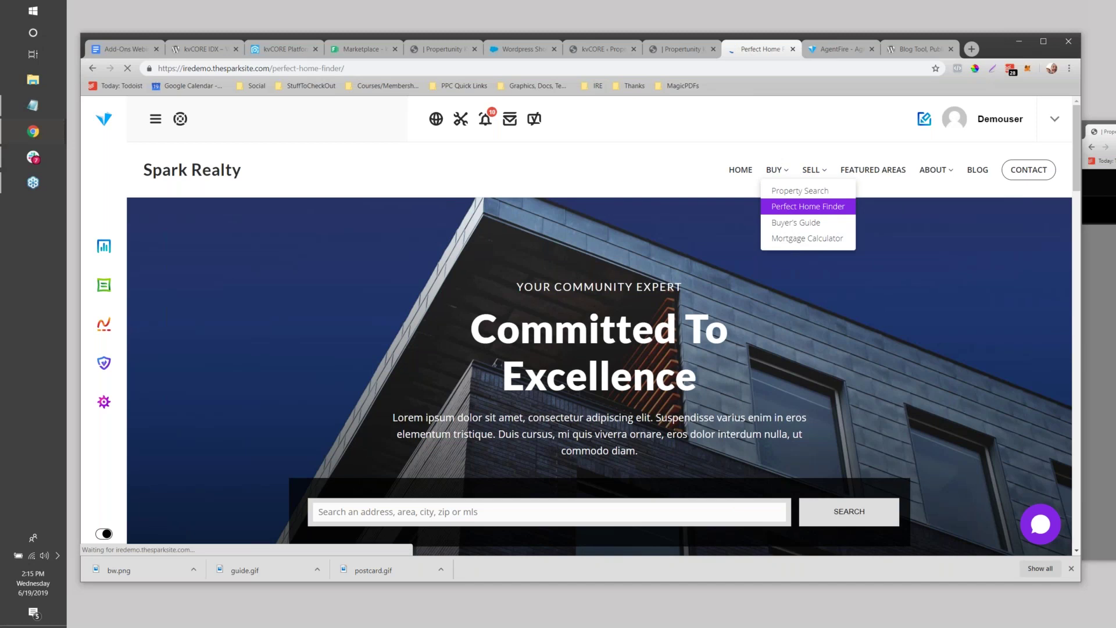
{"action": "scroll", "coordinate": [759, 222], "scroll_direction": "down", "scroll_amount": 10}
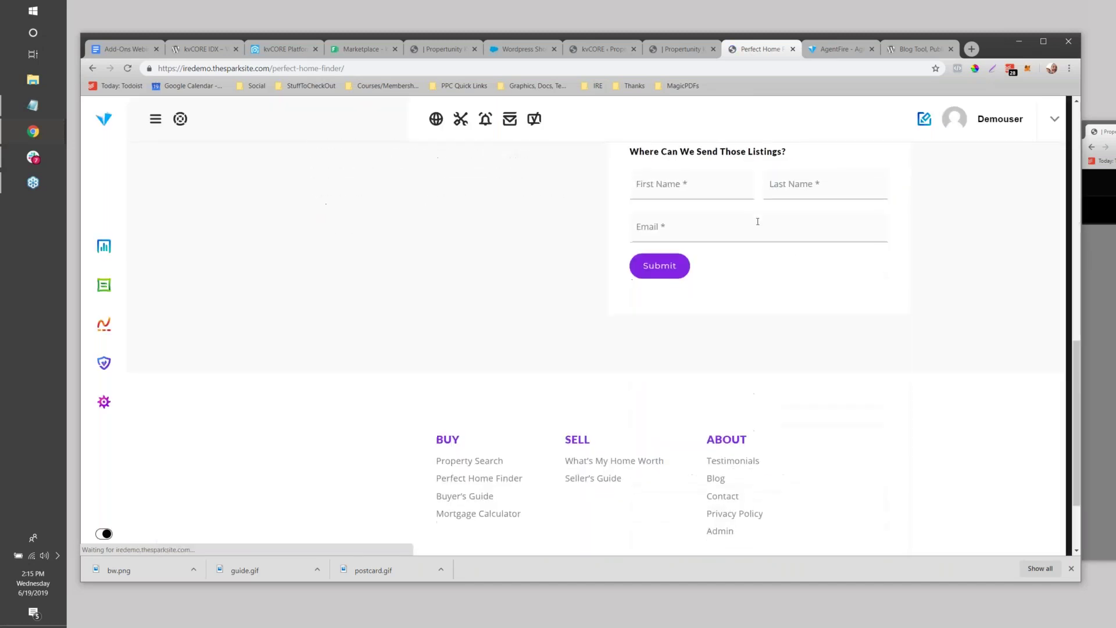
{"action": "scroll", "coordinate": [759, 222], "scroll_direction": "down", "scroll_amount": 2}
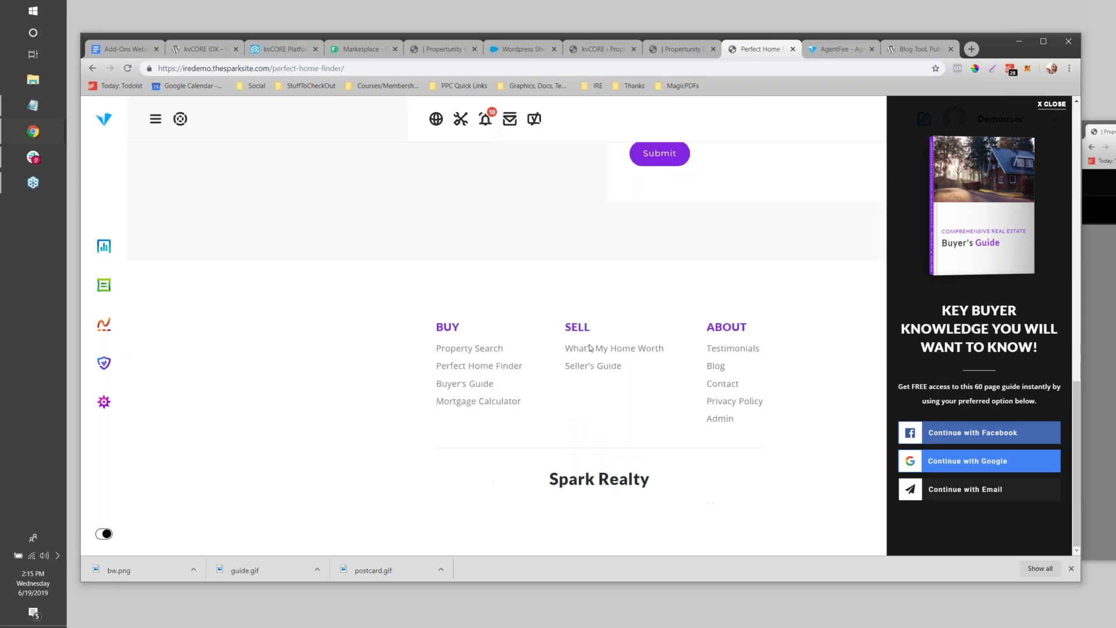
{"action": "scroll", "coordinate": [500, 379], "scroll_direction": "up", "scroll_amount": 15}
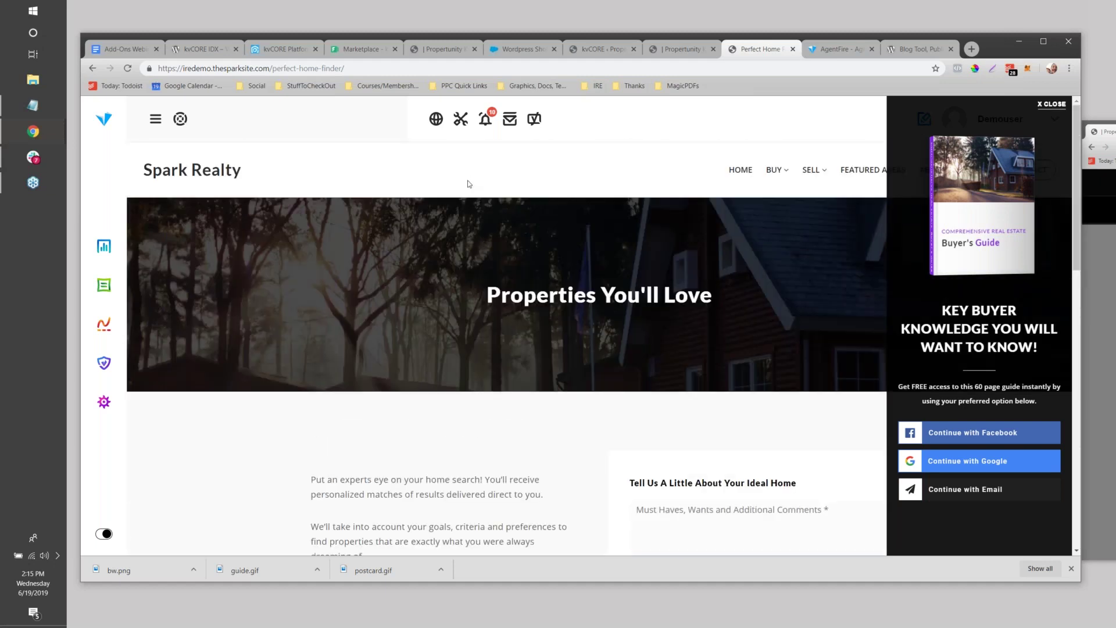
{"action": "left_click", "coordinate": [818, 50]}
- Browse the Settings, AgentFire Arsenal, ConvertPages and Engage menus, then open General Content > Order Content
{"action": "left_click", "coordinate": [759, 49]}
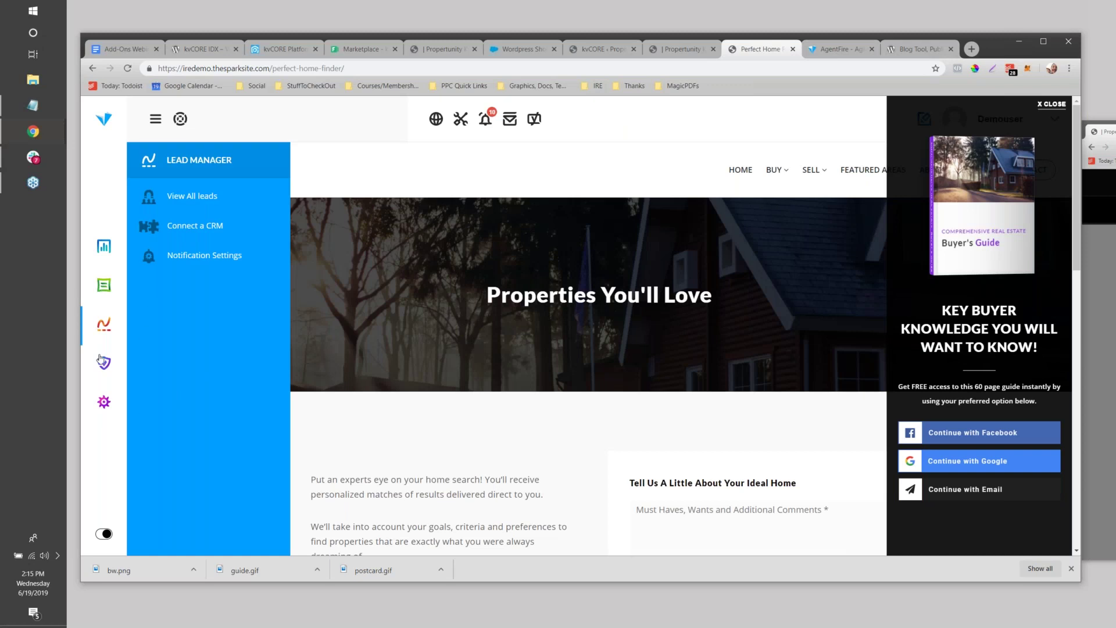
{"action": "mouse_move", "coordinate": [103, 404]}
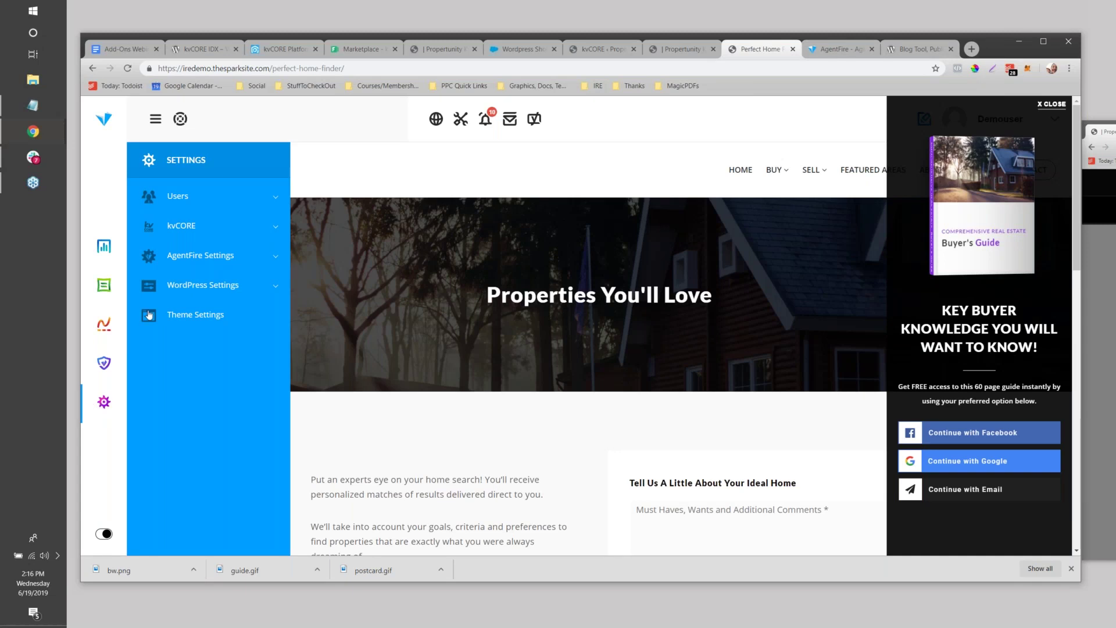
{"action": "left_click", "coordinate": [119, 362]}
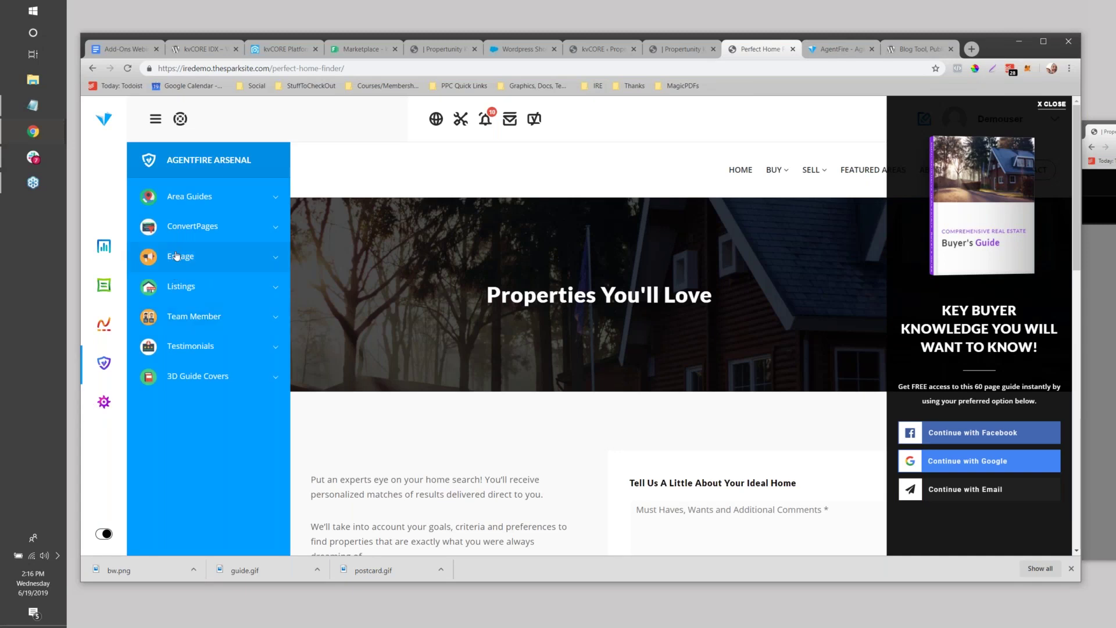
{"action": "left_click", "coordinate": [202, 230]}
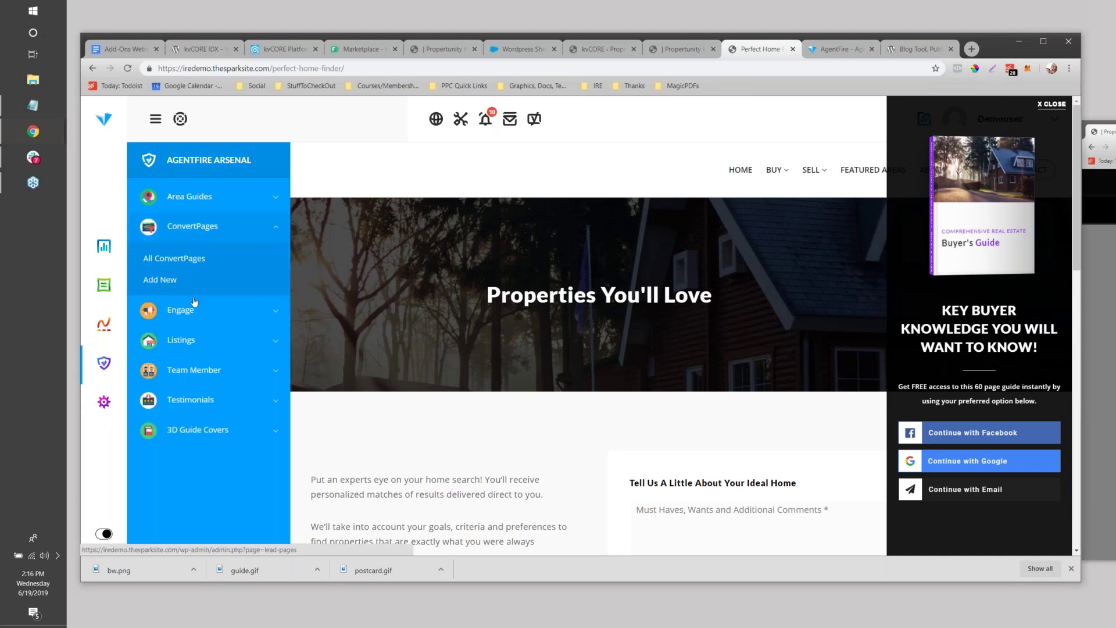
{"action": "left_click", "coordinate": [180, 309]}
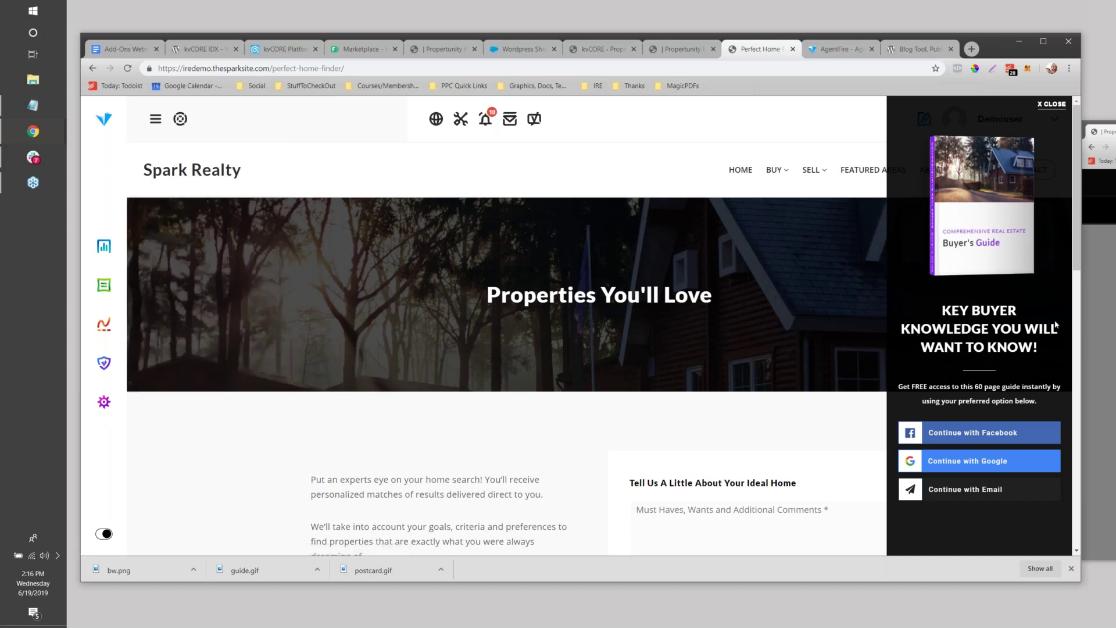
{"action": "mouse_move", "coordinate": [107, 283]}
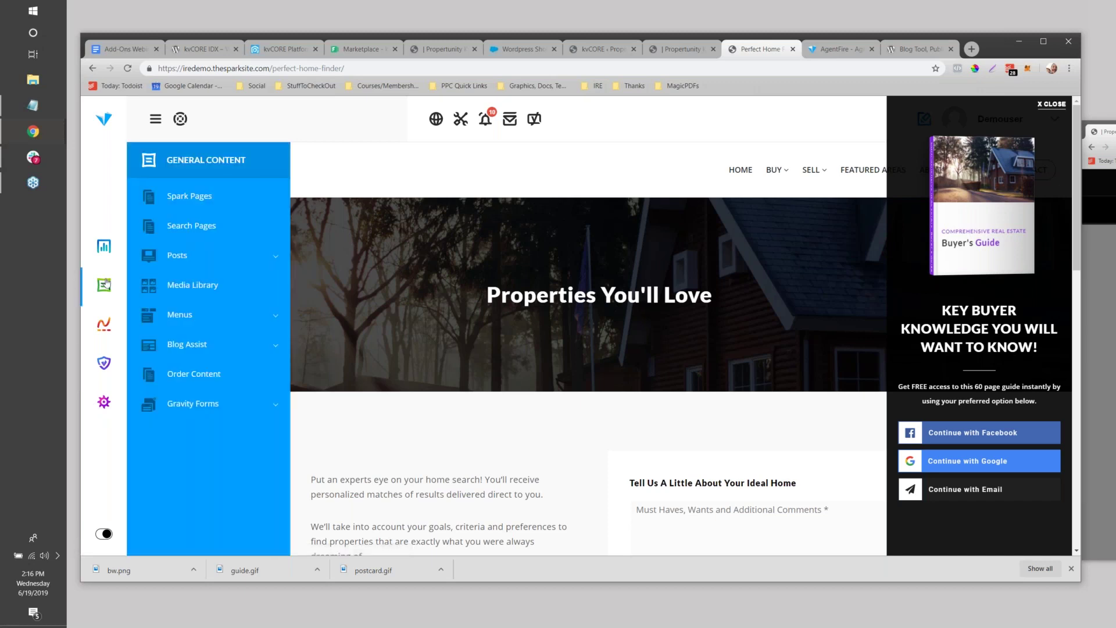
{"action": "left_click", "coordinate": [195, 378]}
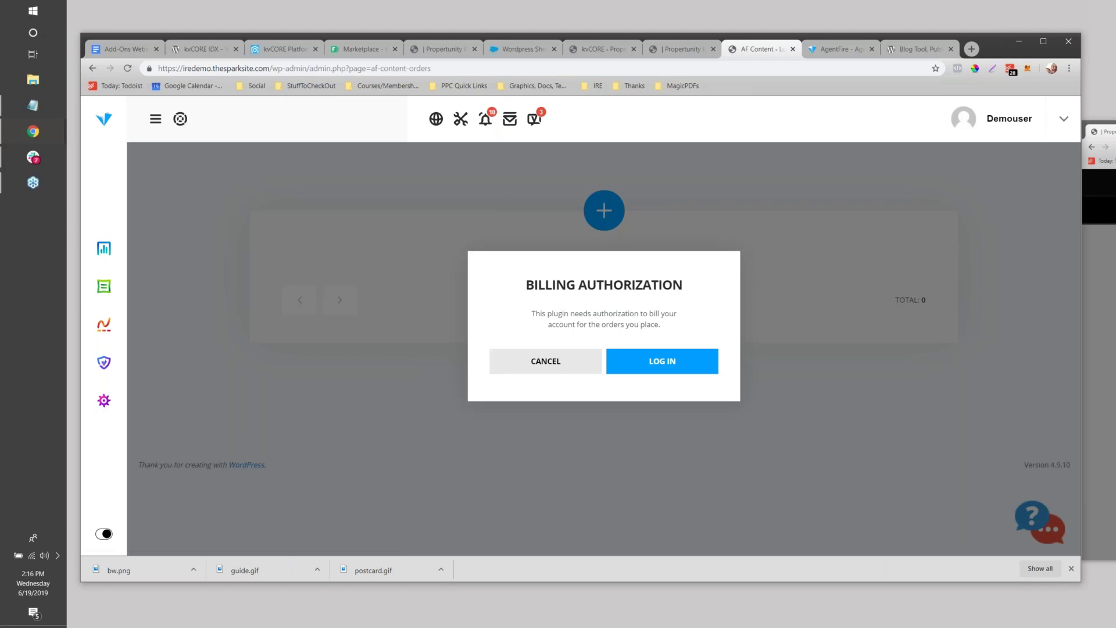
- Cancel the Billing Authorization dialog and scroll through the dashboard's Stock Images, ConvertPages and Engage tiles
{"action": "left_click", "coordinate": [545, 361]}
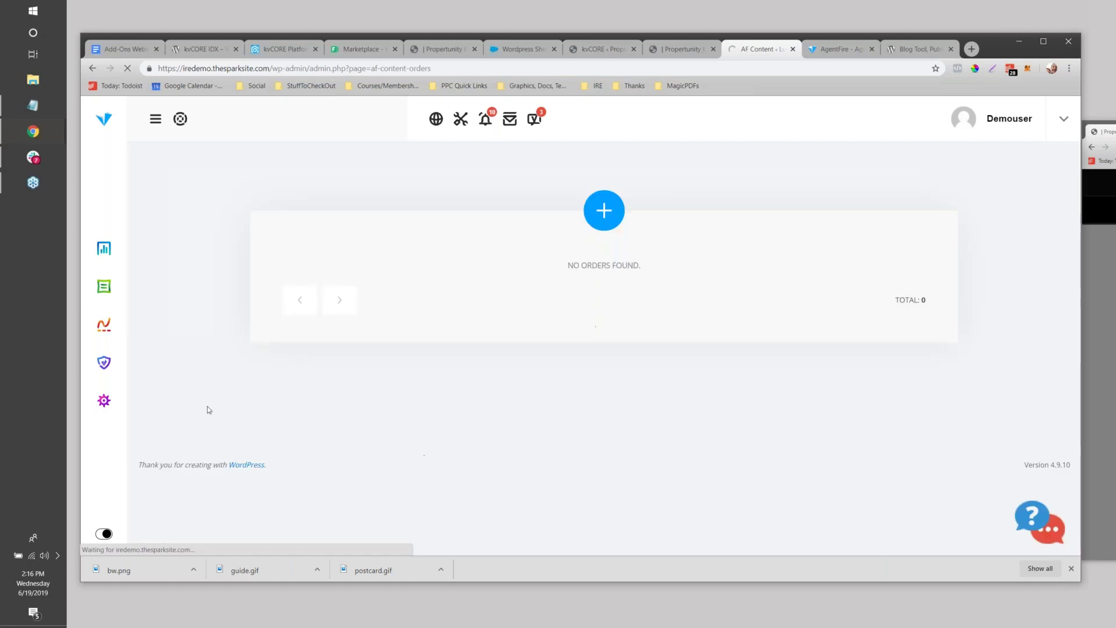
{"action": "left_click", "coordinate": [103, 401]}
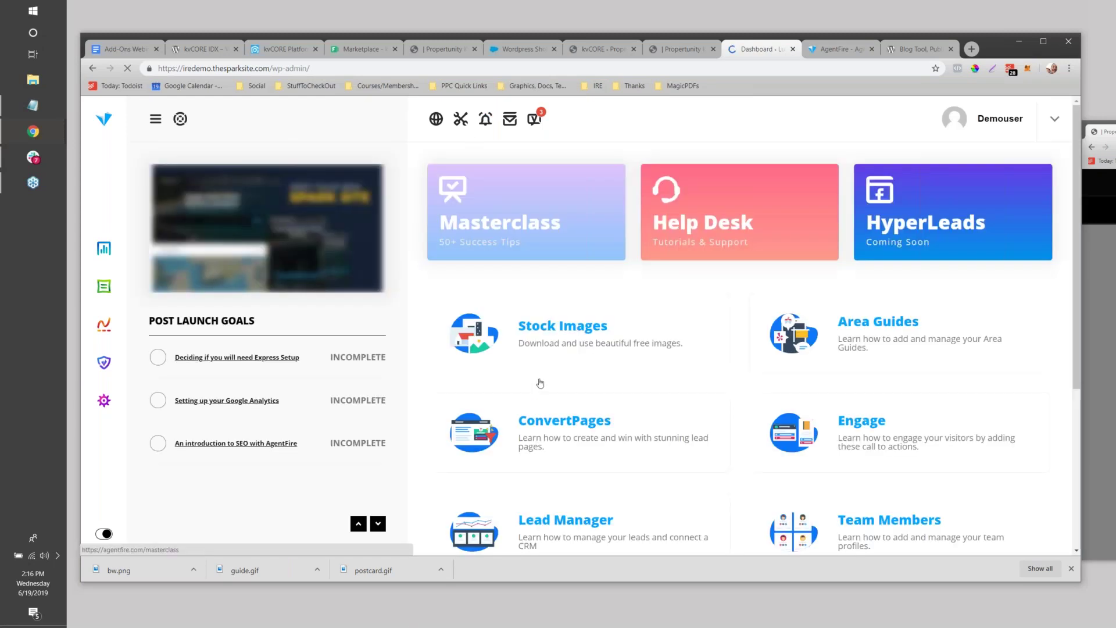
{"action": "scroll", "coordinate": [542, 381], "scroll_direction": "down", "scroll_amount": 1}
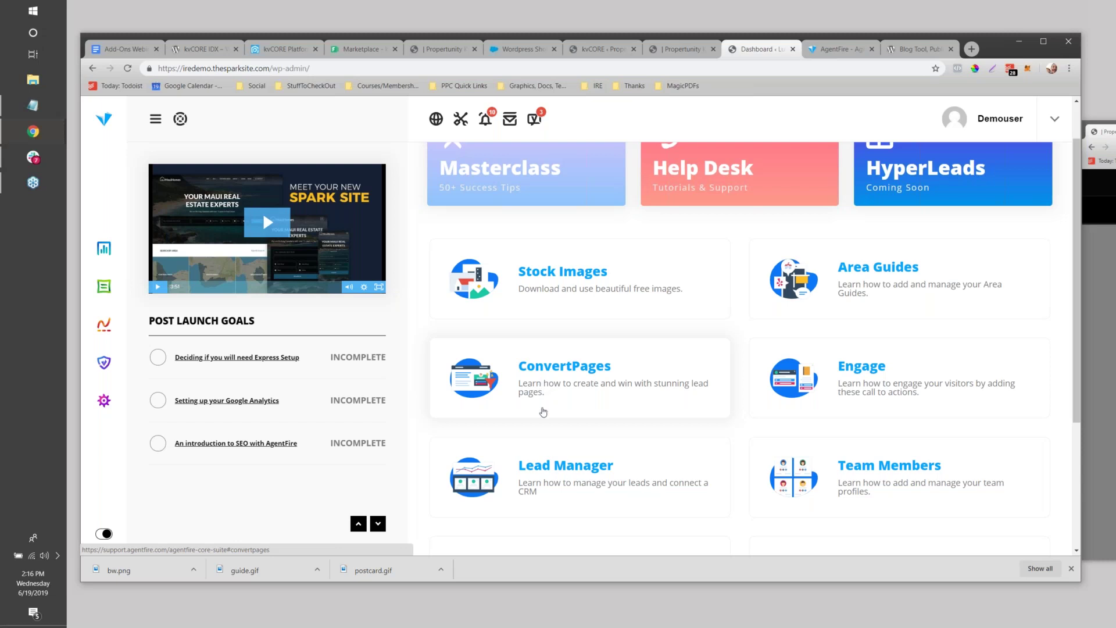
{"action": "scroll", "coordinate": [523, 383], "scroll_direction": "down", "scroll_amount": 3}
{"action": "scroll", "coordinate": [536, 478], "scroll_direction": "up", "scroll_amount": 4}
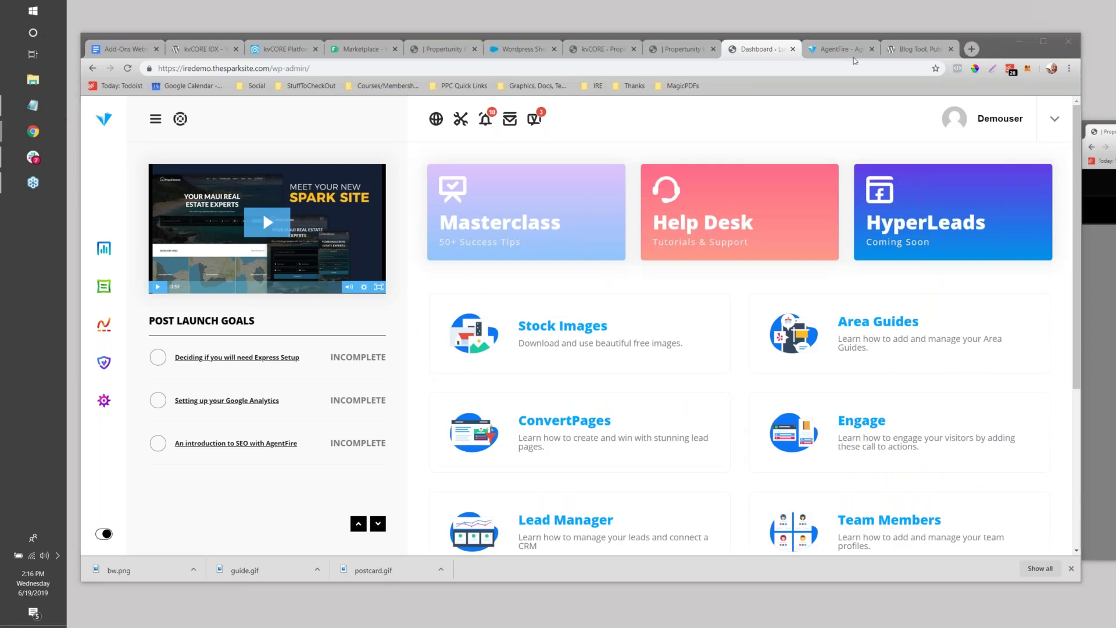
- Load insiderealestate.com/replays to reach the Success Webinars playlist, then open a new blank tab
{"action": "left_click", "coordinate": [914, 50]}
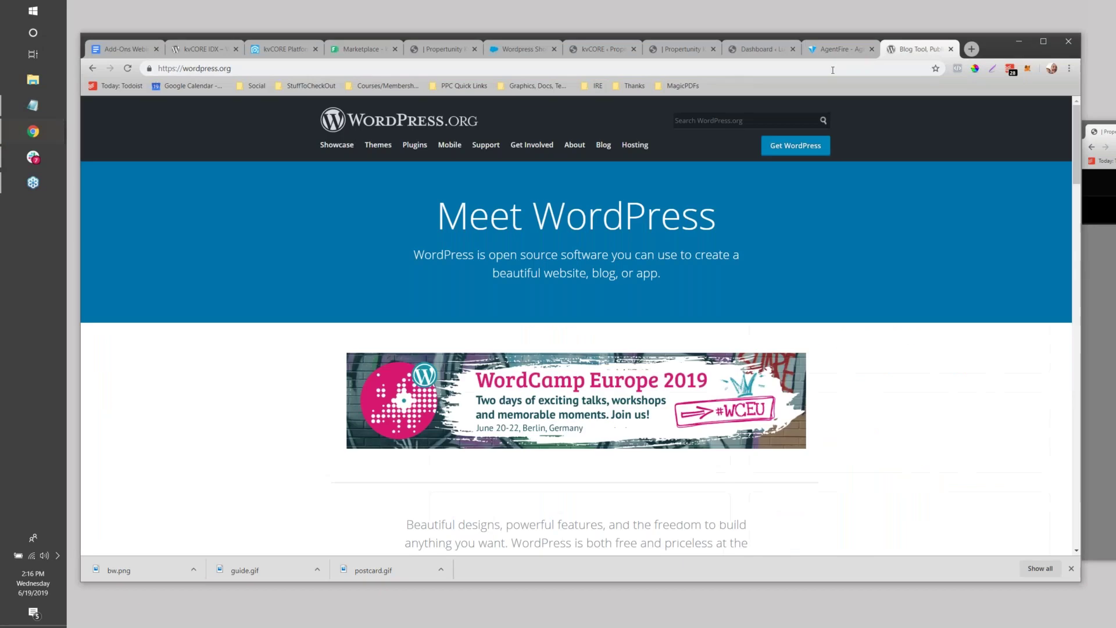
{"action": "key", "text": "ctrl+l"}
{"action": "type", "text": "insid"}
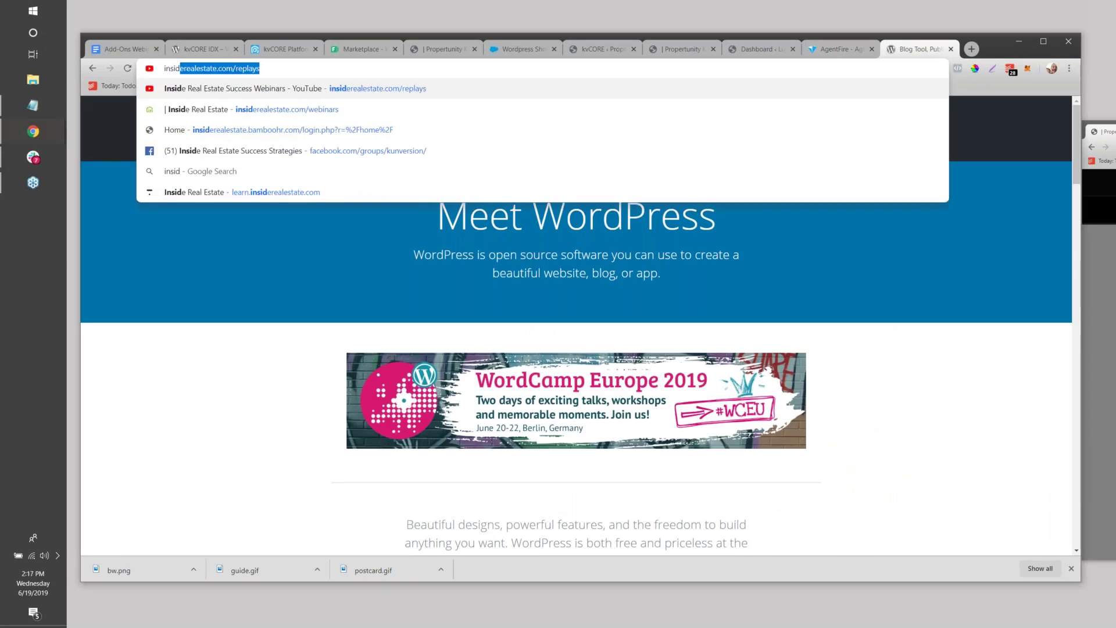
{"action": "key", "text": "Return"}
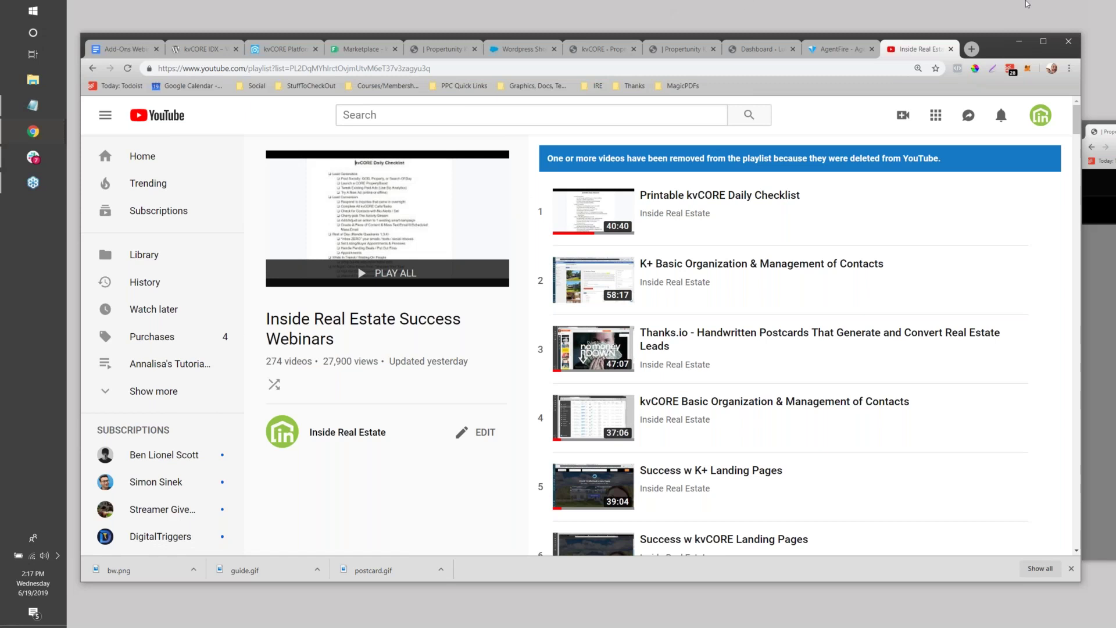
{"action": "left_click", "coordinate": [970, 50]}
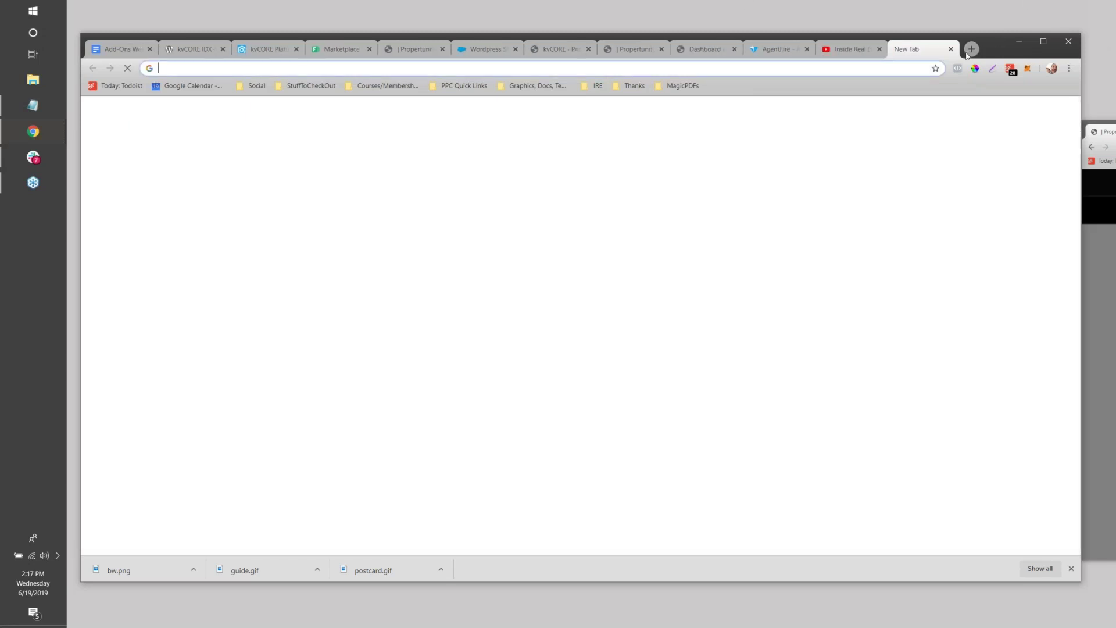
- Search Google for 'live by', then refine the search to 'live by wordpress plugin'
{"action": "type", "text": "live by"}
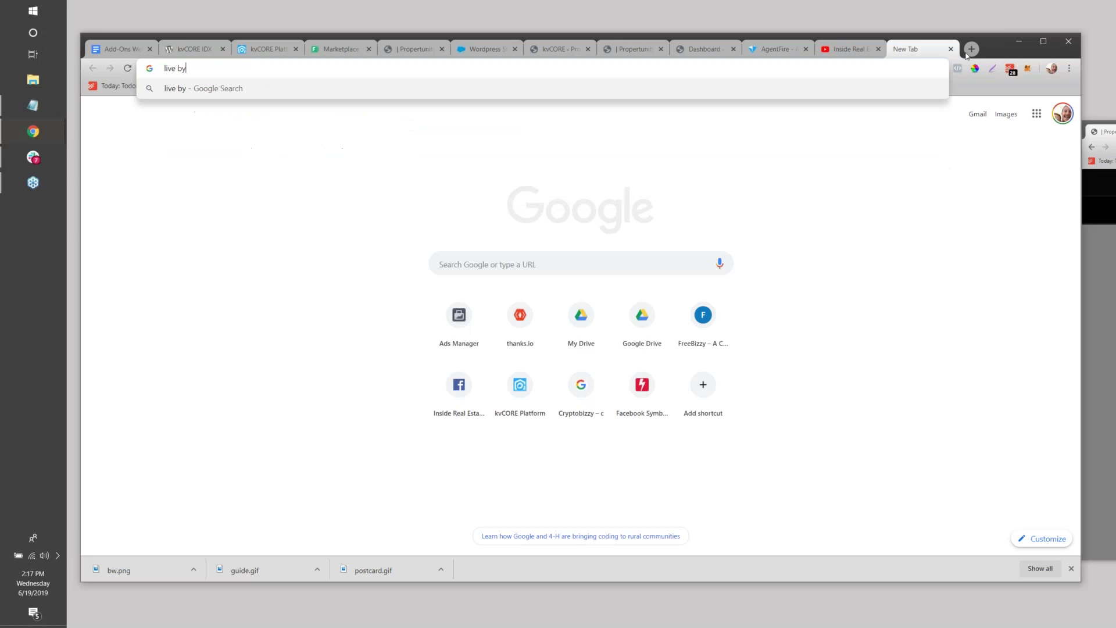
{"action": "key", "text": "Return"}
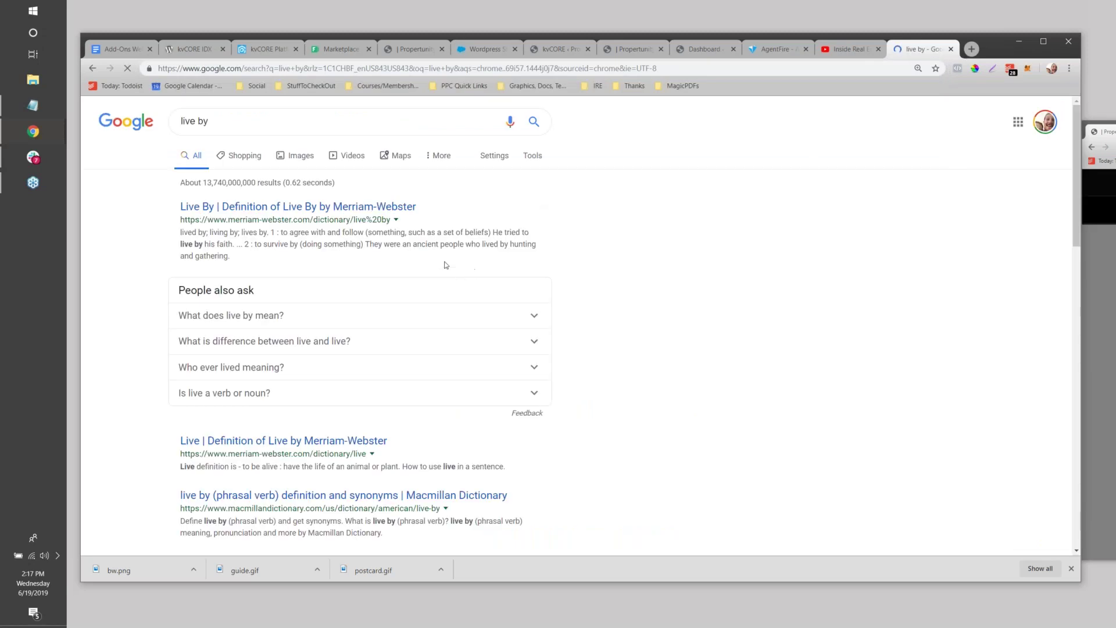
{"action": "left_click", "coordinate": [226, 123]}
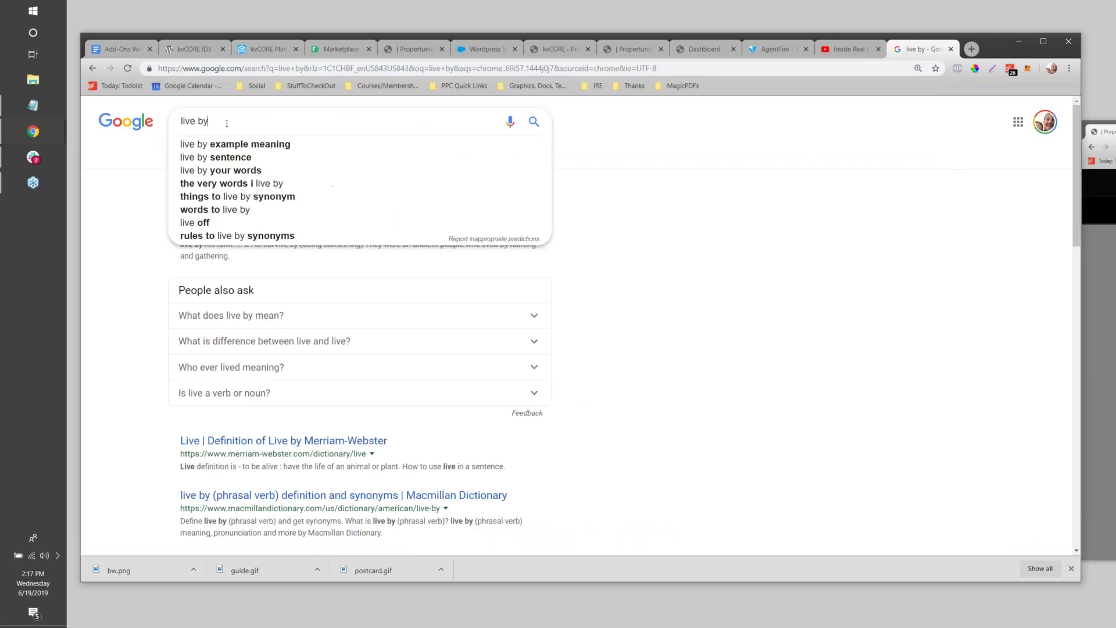
{"action": "type", "text": "wordre"}
{"action": "key", "text": "BackSpace"}
{"action": "type", "text": "ordre"}
{"action": "key", "text": "BackSpace"}
{"action": "key", "text": "BackSpace"}
{"action": "type", "text": "press plugin"}
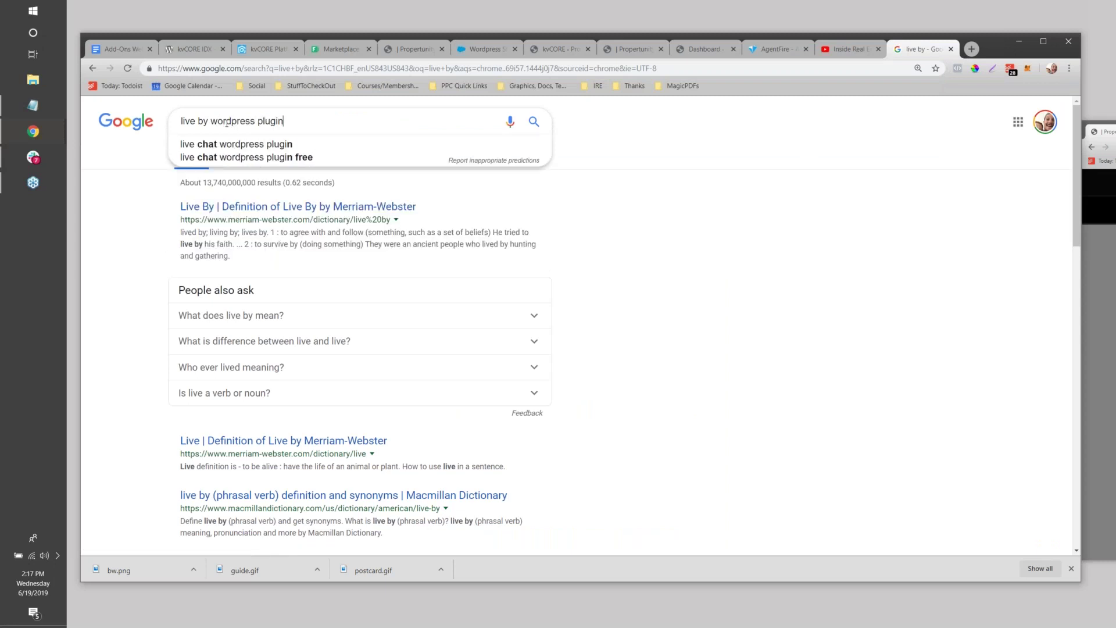
{"action": "key", "text": "Return"}
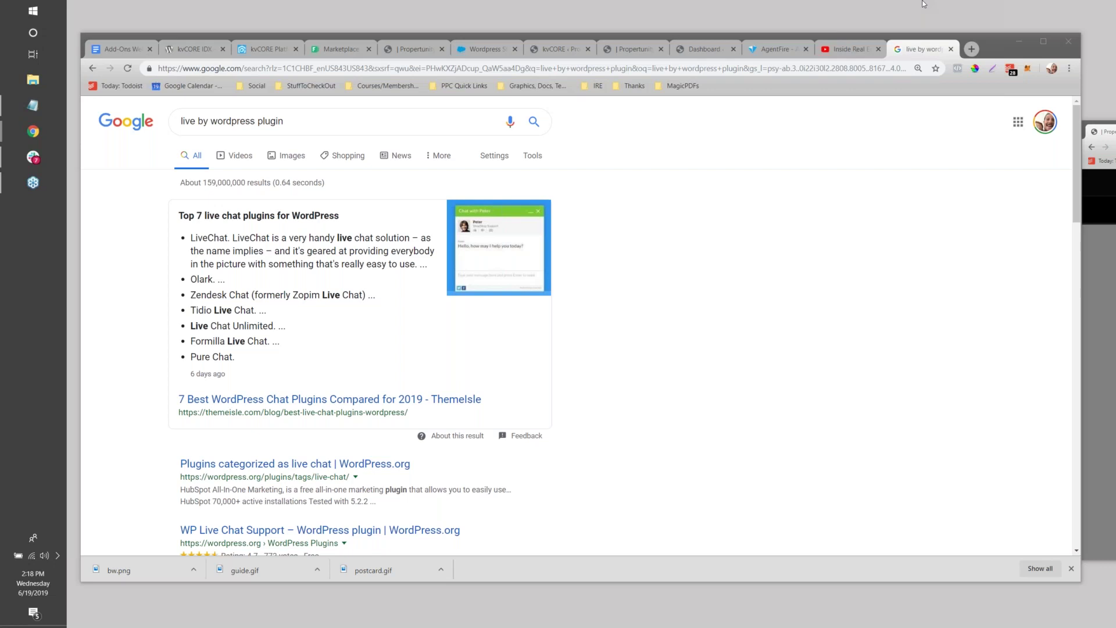
- Return through the open tabs to the 7419 Mission Hills Propertunity listing page
{"action": "left_click", "coordinate": [682, 53]}
{"action": "left_click", "coordinate": [562, 51]}
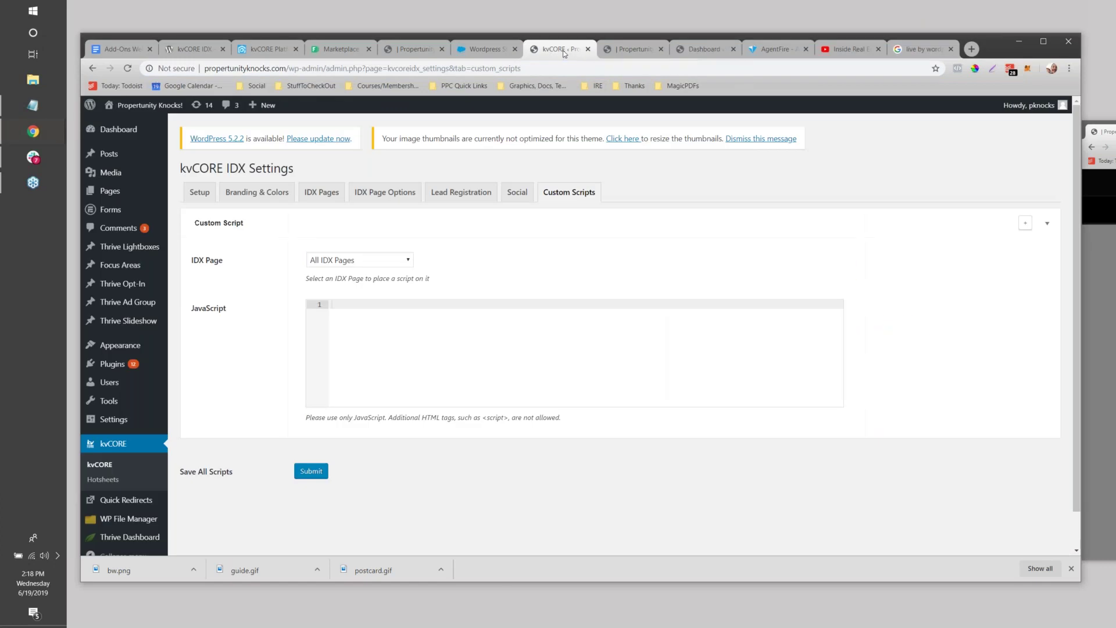
{"action": "left_click", "coordinate": [617, 53]}
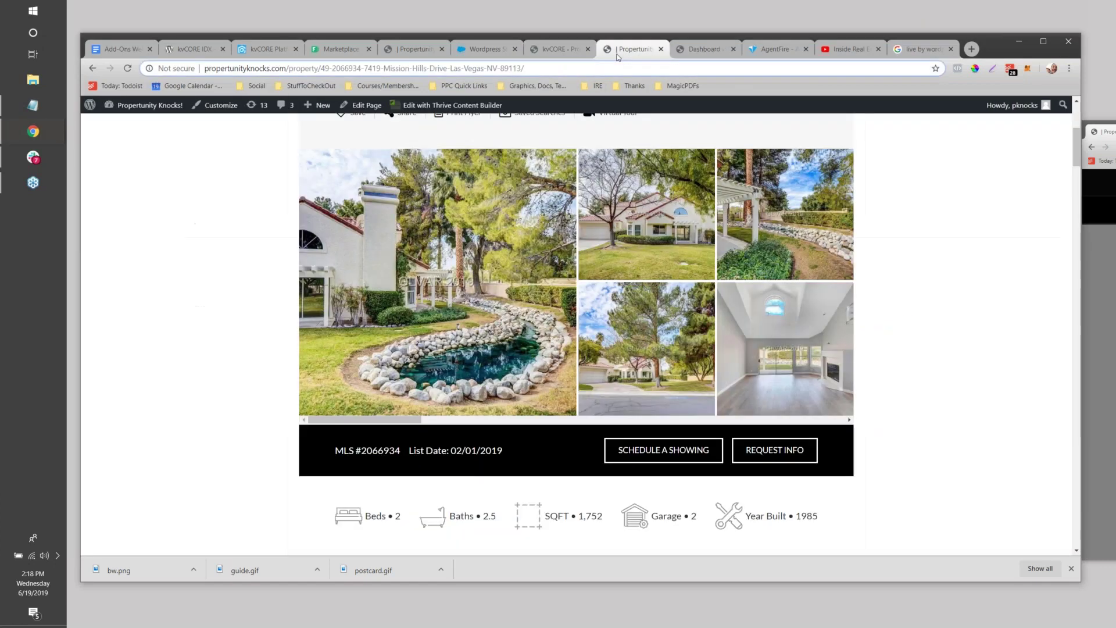